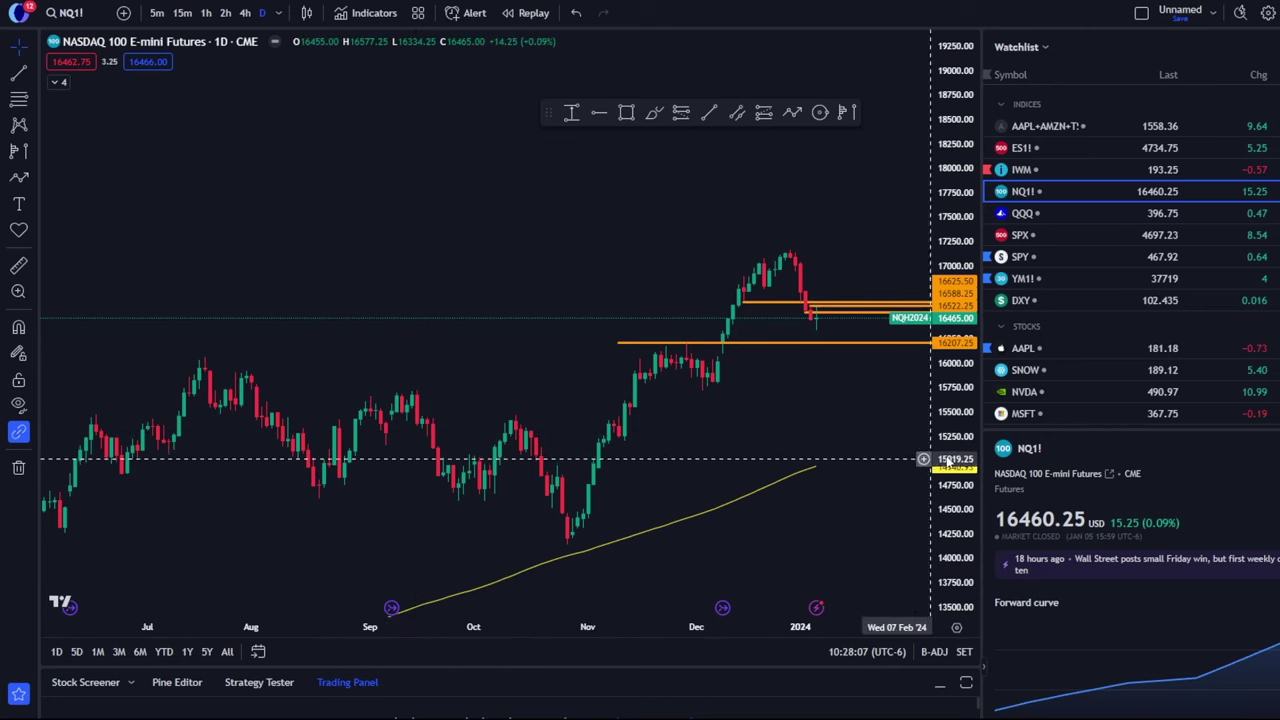
{"action": "scroll", "coordinate": [1054, 390], "scroll_direction": "down", "scroll_amount": 5}
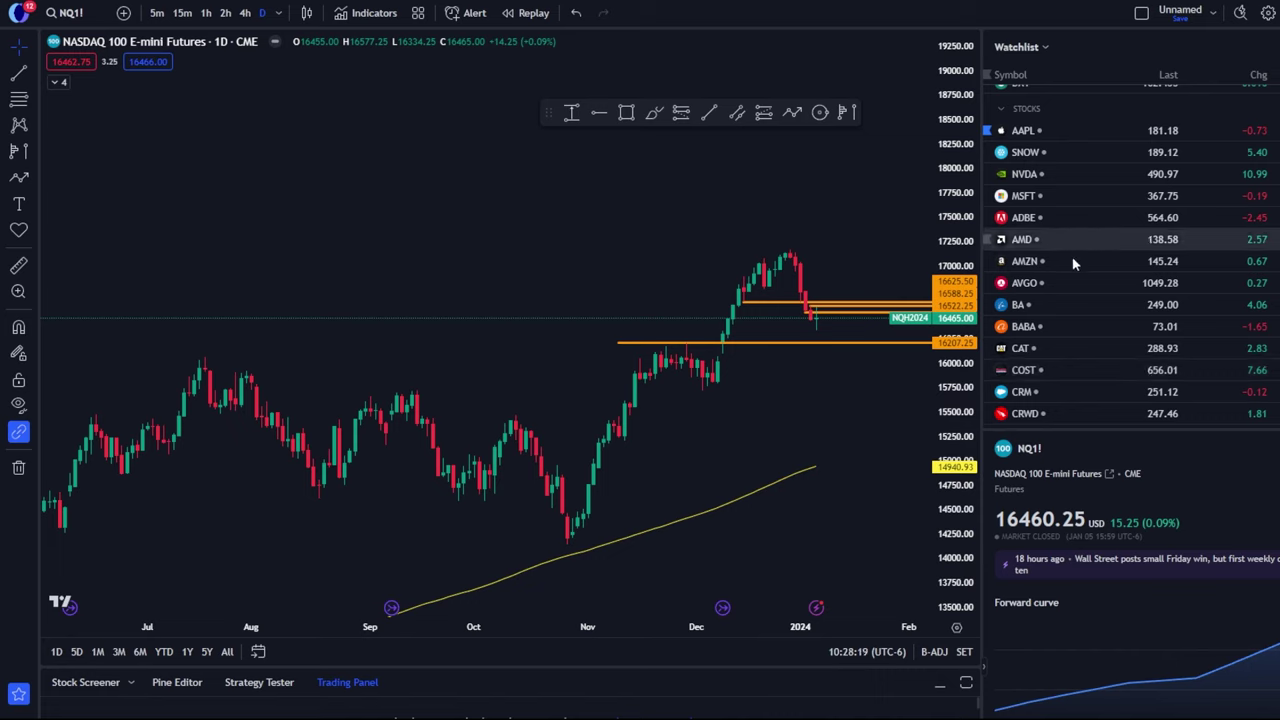
{"action": "scroll", "coordinate": [1075, 270], "scroll_direction": "up", "scroll_amount": 3}
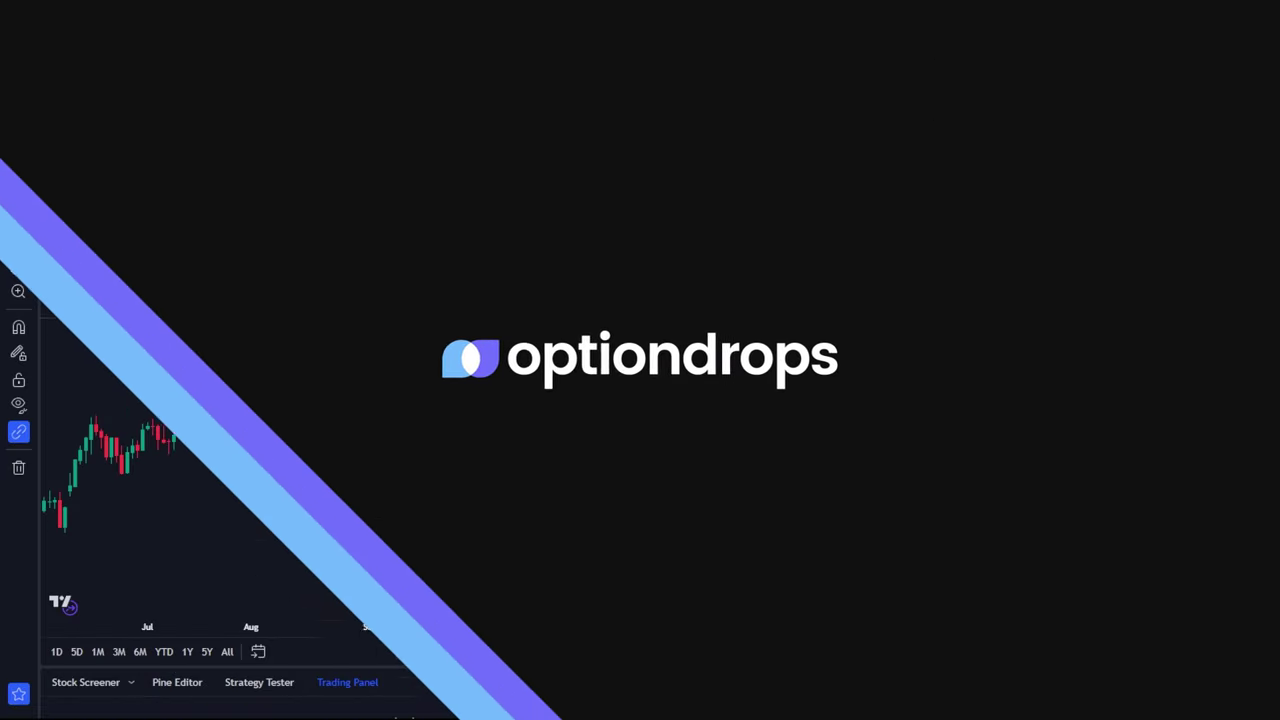
{"action": "left_click_drag", "start_coordinate": [748, 448], "coordinate": [610, 440]}
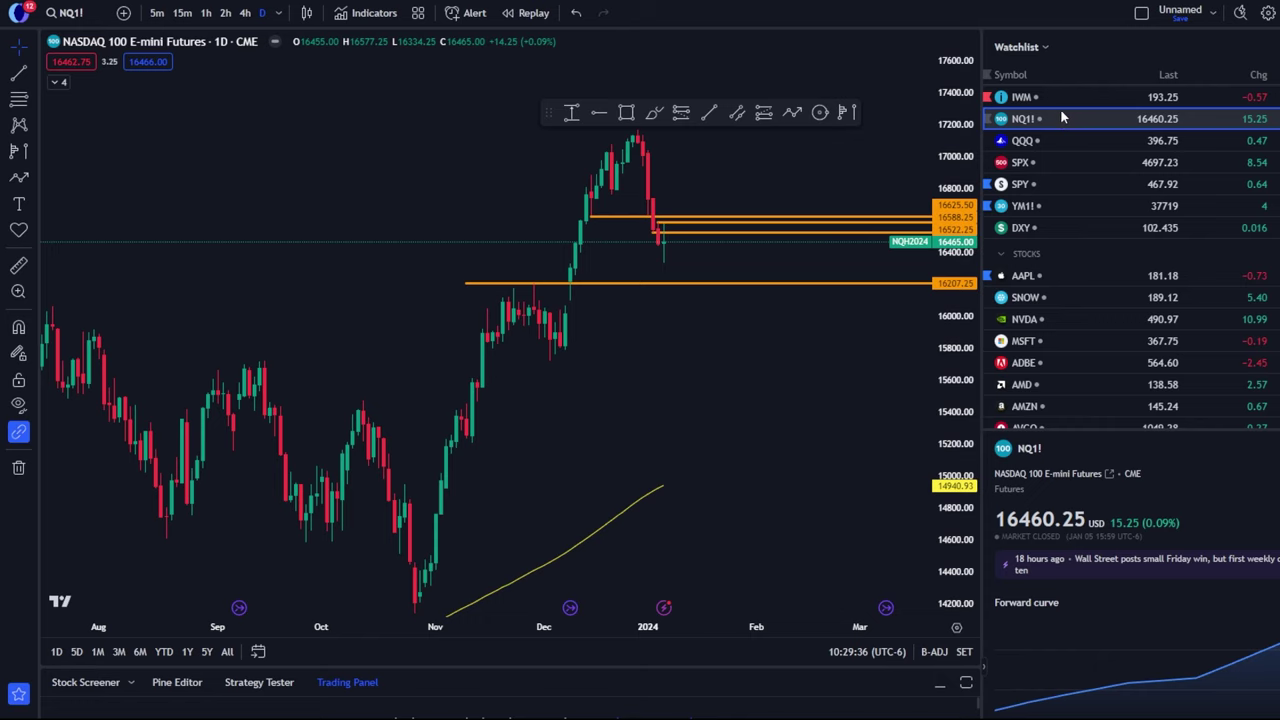
Open the ES1! daily chart and examine its price swings against the yellow moving average from 2022 to January 2024.
{"action": "scroll", "coordinate": [1062, 118], "scroll_direction": "up", "scroll_amount": 2}
{"action": "left_click", "coordinate": [1062, 147]}
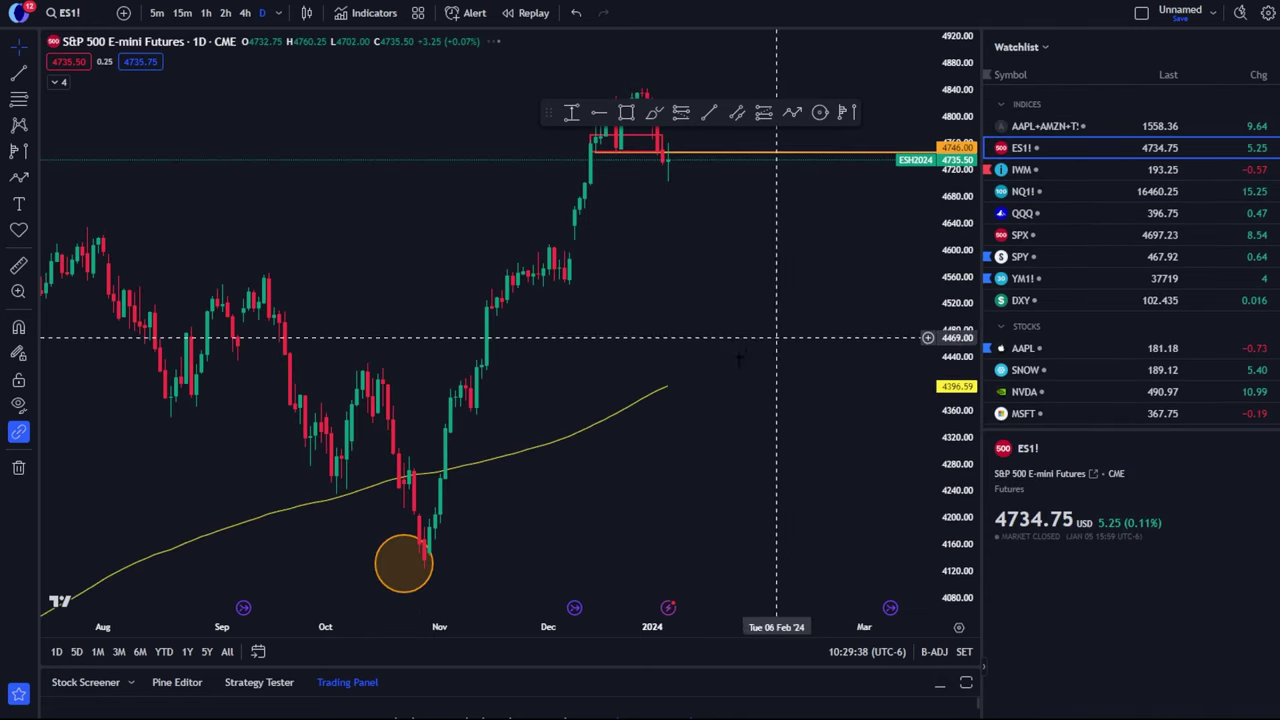
{"action": "scroll", "coordinate": [776, 338], "scroll_direction": "down", "scroll_amount": 4}
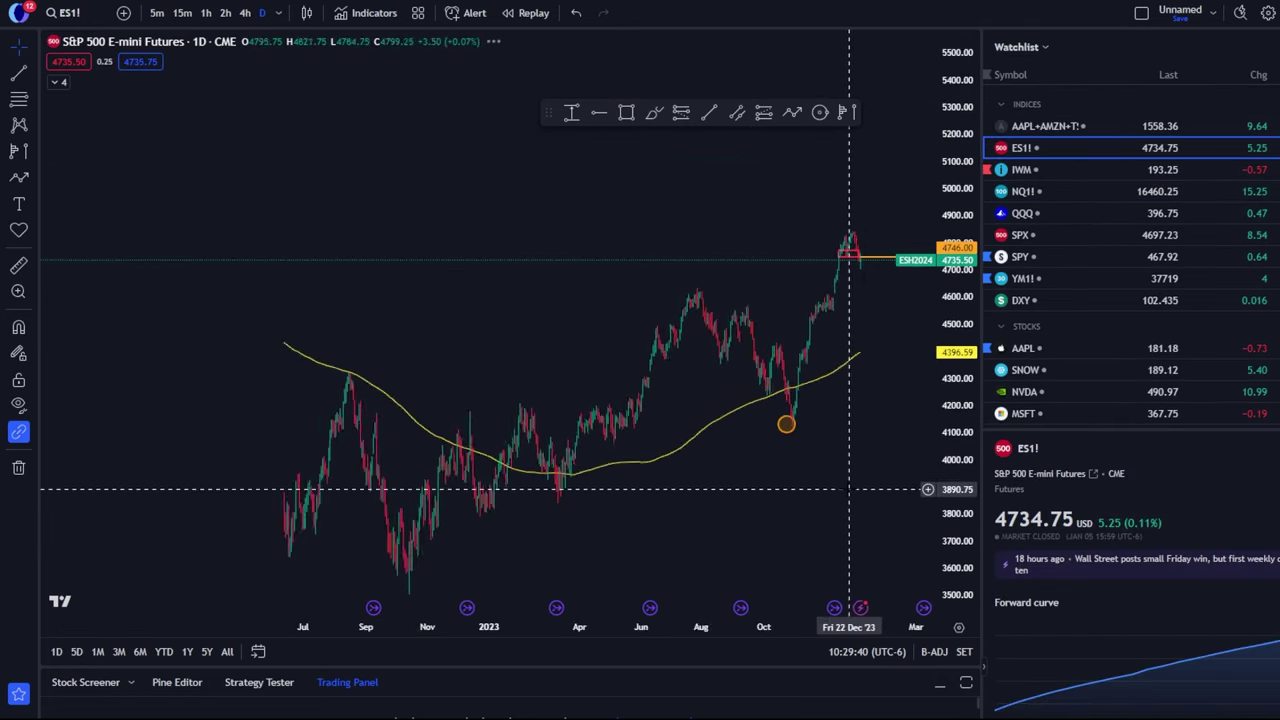
{"action": "scroll", "coordinate": [870, 470], "scroll_direction": "down", "scroll_amount": 2}
{"action": "scroll", "coordinate": [620, 452], "scroll_direction": "down", "scroll_amount": 1}
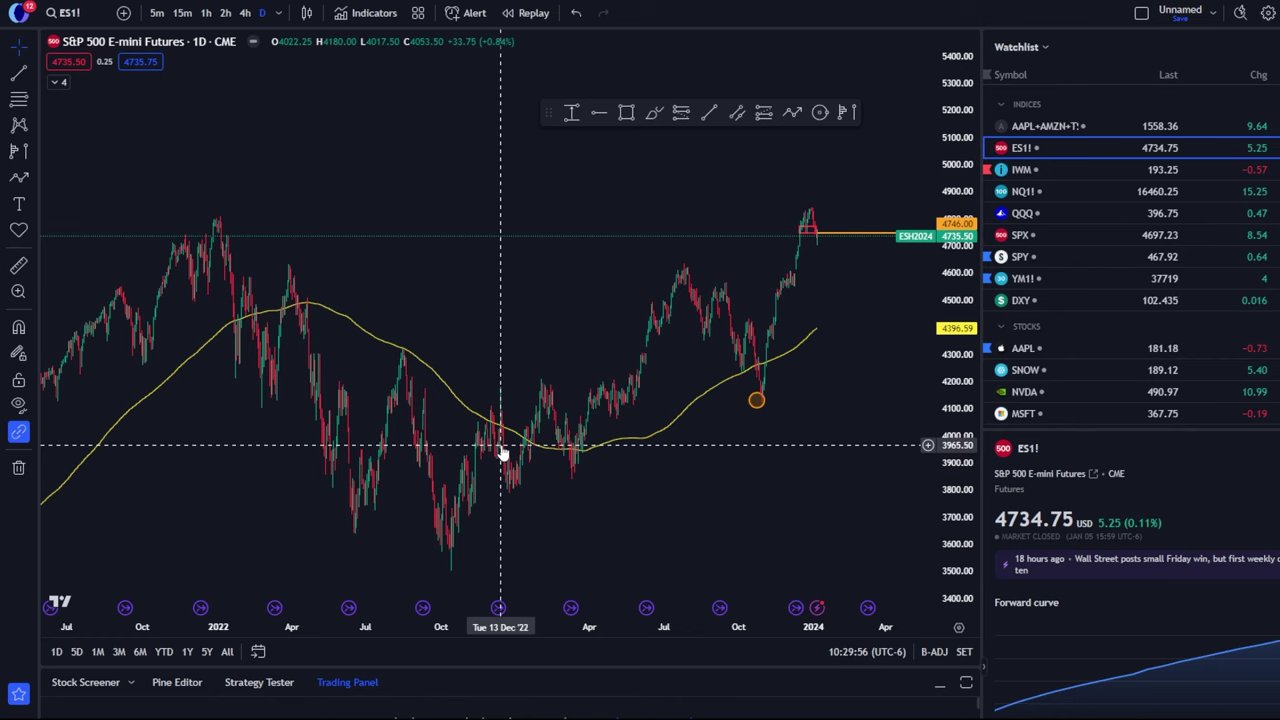
{"action": "scroll", "coordinate": [766, 420], "scroll_direction": "up", "scroll_amount": 4}
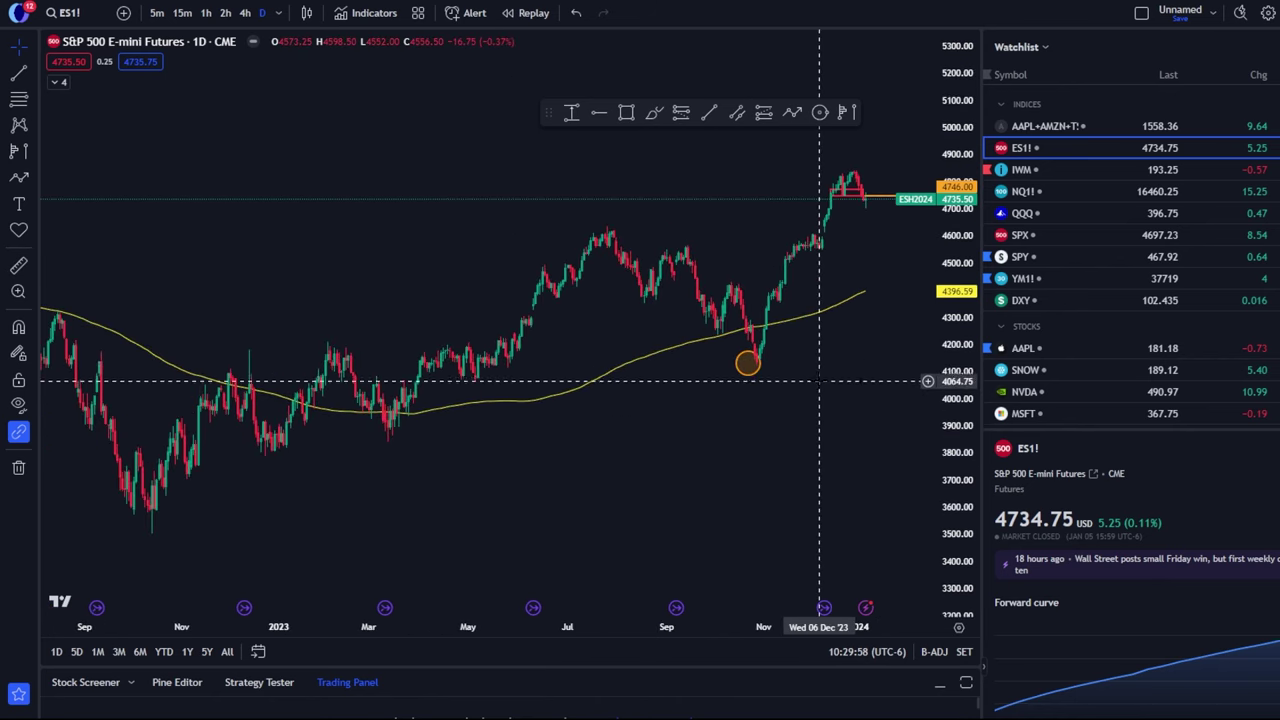
{"action": "scroll", "coordinate": [826, 376], "scroll_direction": "down", "scroll_amount": 3}
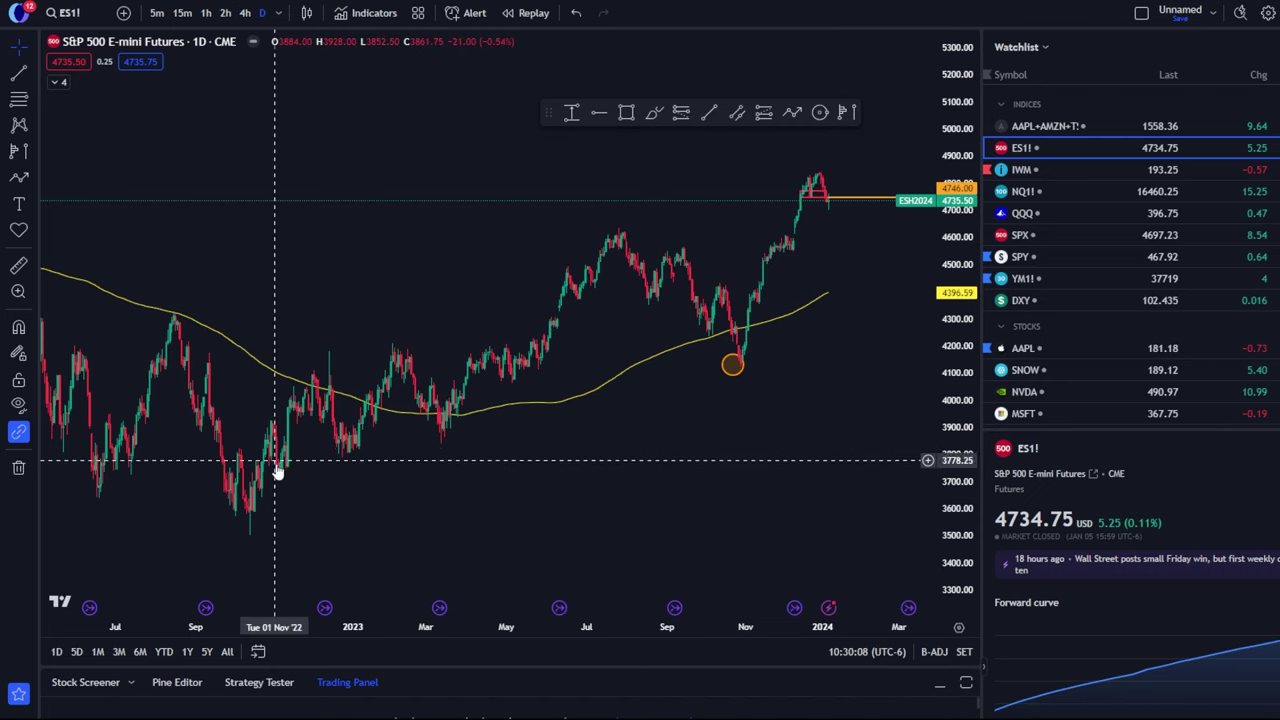
Switch the ES1! chart to the 2-hour timeframe and delete the red rectangle around the 4750 level.
{"action": "left_click", "coordinate": [225, 12]}
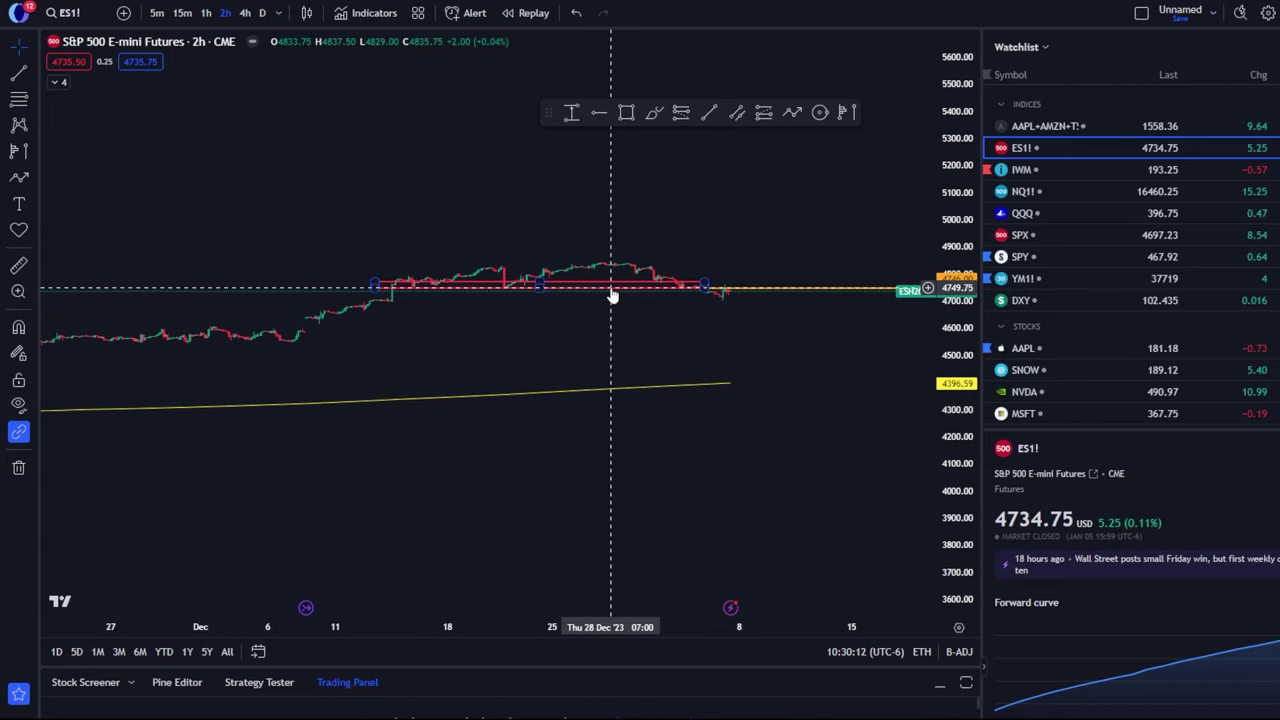
{"action": "left_click", "coordinate": [608, 296]}
{"action": "scroll", "coordinate": [594, 315], "scroll_direction": "down", "scroll_amount": 5}
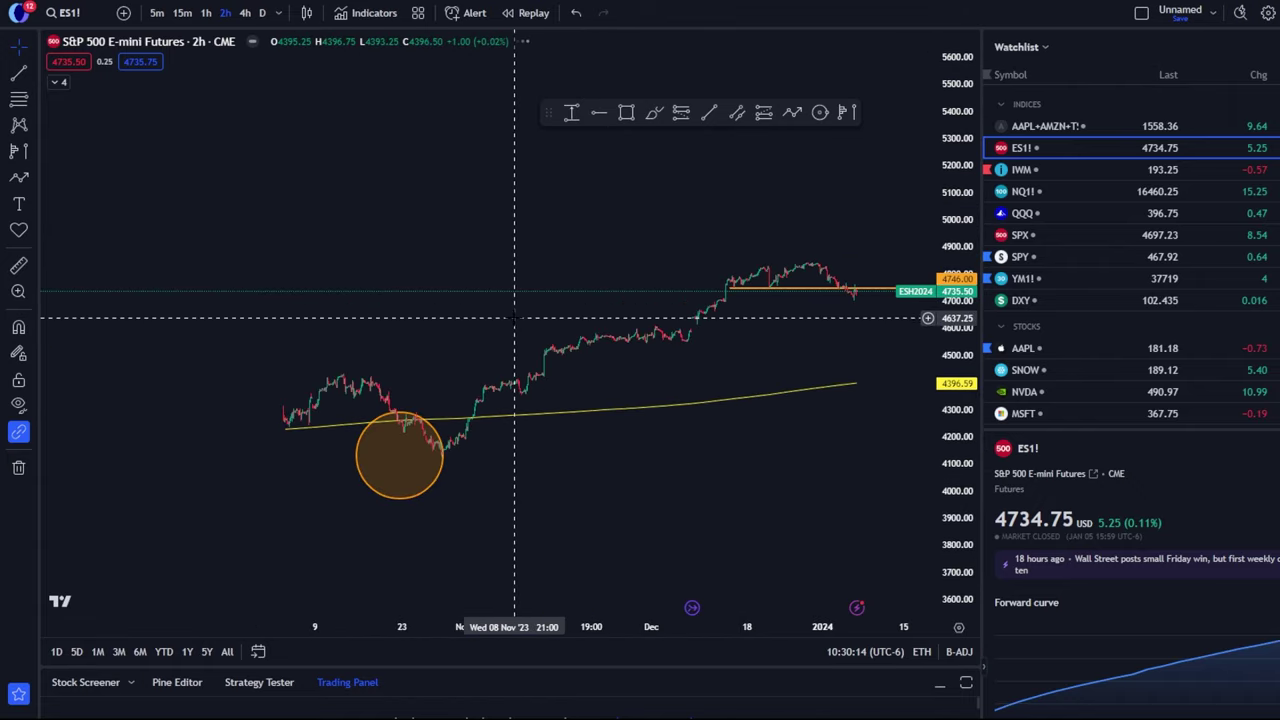
Draw a descending parallel channel on ES1! from about 4641.75 on 27 Jul '23 to 4448.75 on 21 Nov '23, its lower line ending at about 4185.50.
{"action": "left_click_drag", "start_coordinate": [725, 420], "coordinate": [751, 257]}
{"action": "scroll", "coordinate": [423, 206], "scroll_direction": "down", "scroll_amount": 2}
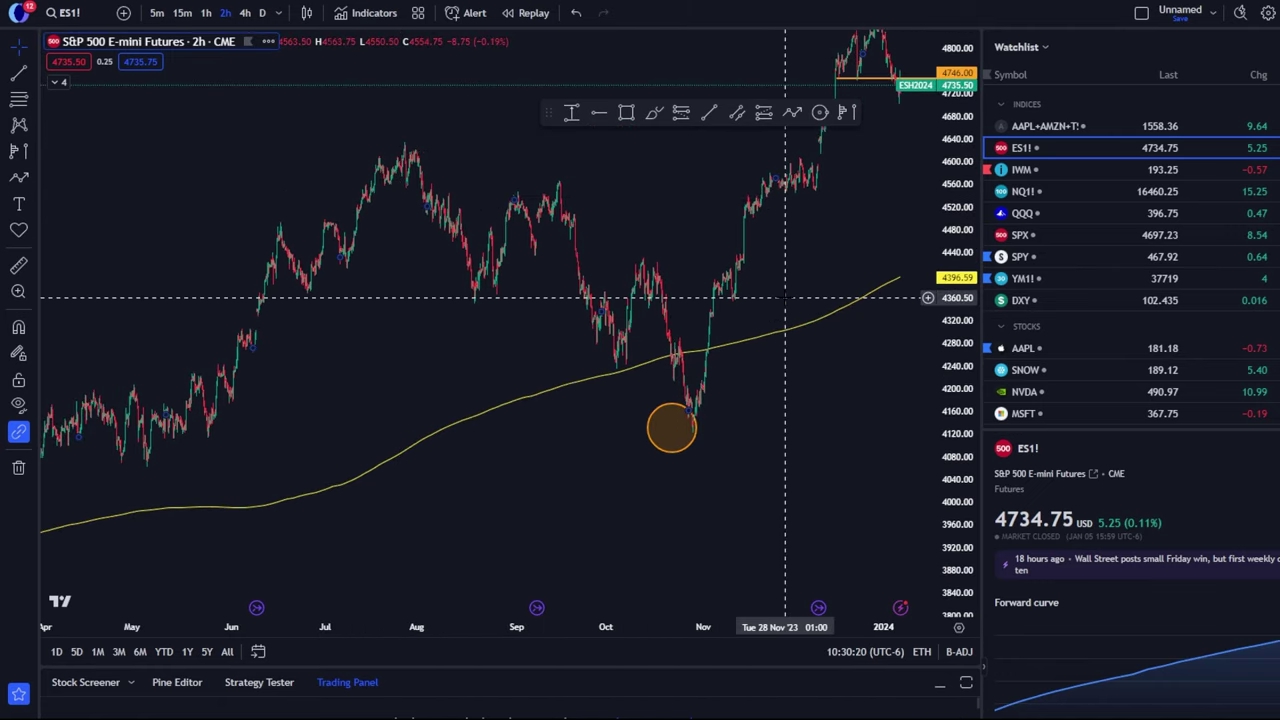
{"action": "scroll", "coordinate": [608, 277], "scroll_direction": "up", "scroll_amount": 2}
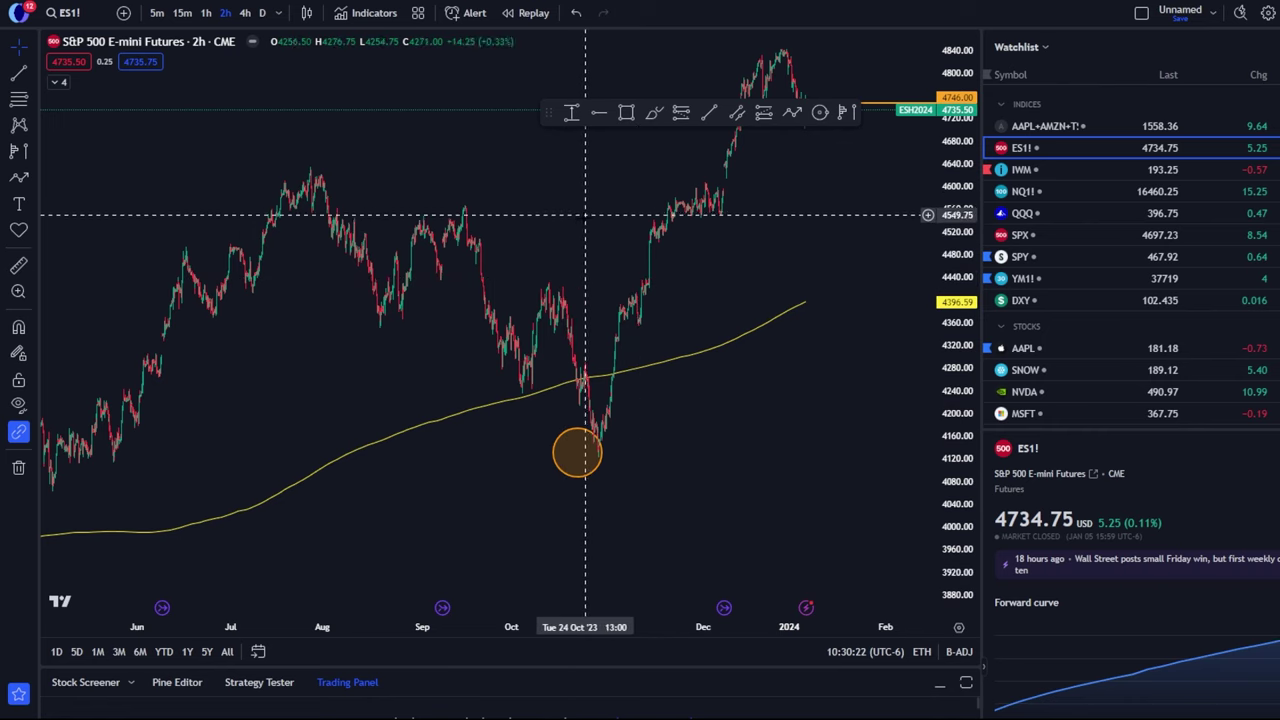
{"action": "scroll", "coordinate": [585, 215], "scroll_direction": "up", "scroll_amount": 2}
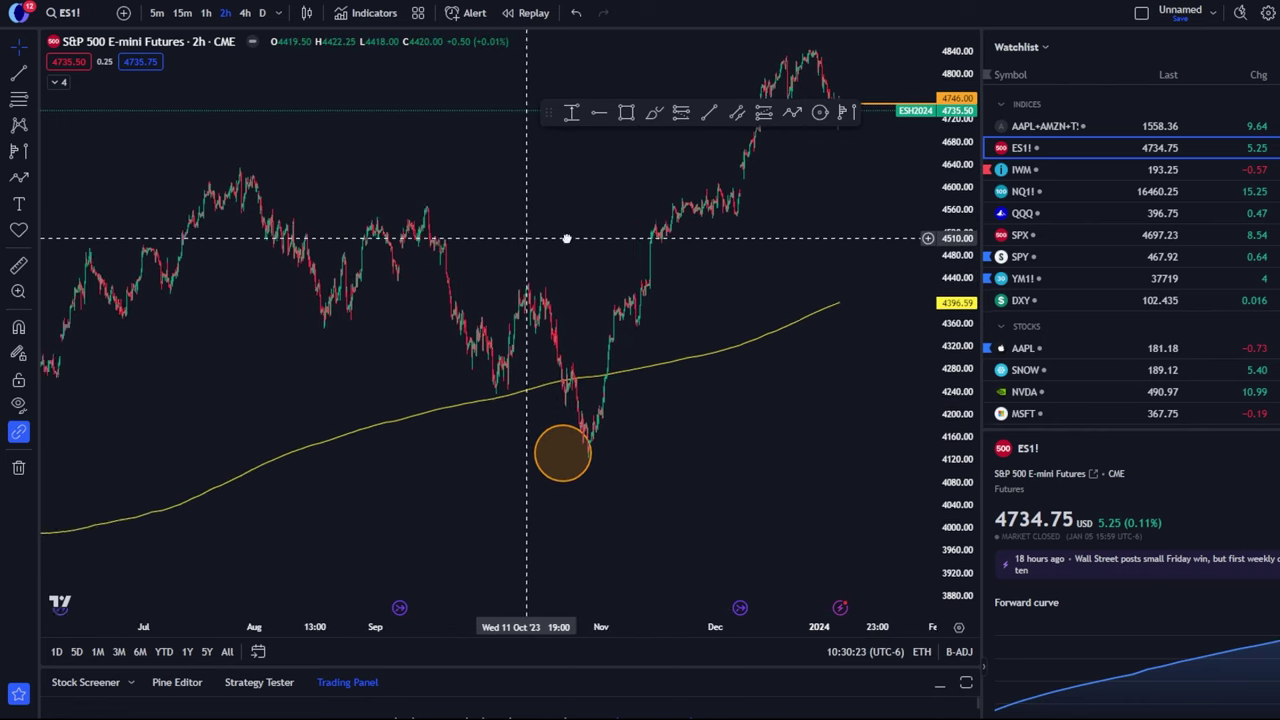
{"action": "left_click", "coordinate": [737, 113]}
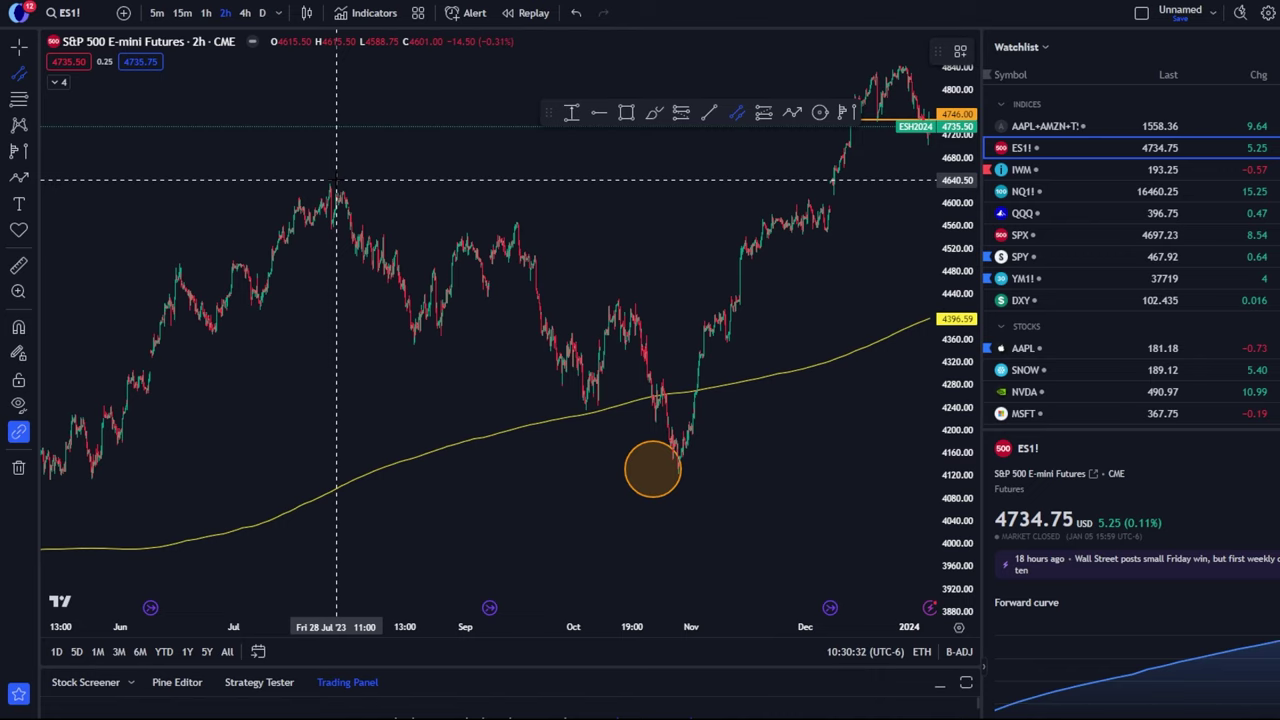
{"action": "mouse_move", "coordinate": [330, 180]}
{"action": "left_mouse_down"}
{"action": "mouse_move", "coordinate": [714, 286]}
{"action": "mouse_move", "coordinate": [765, 288]}
{"action": "left_mouse_up"}
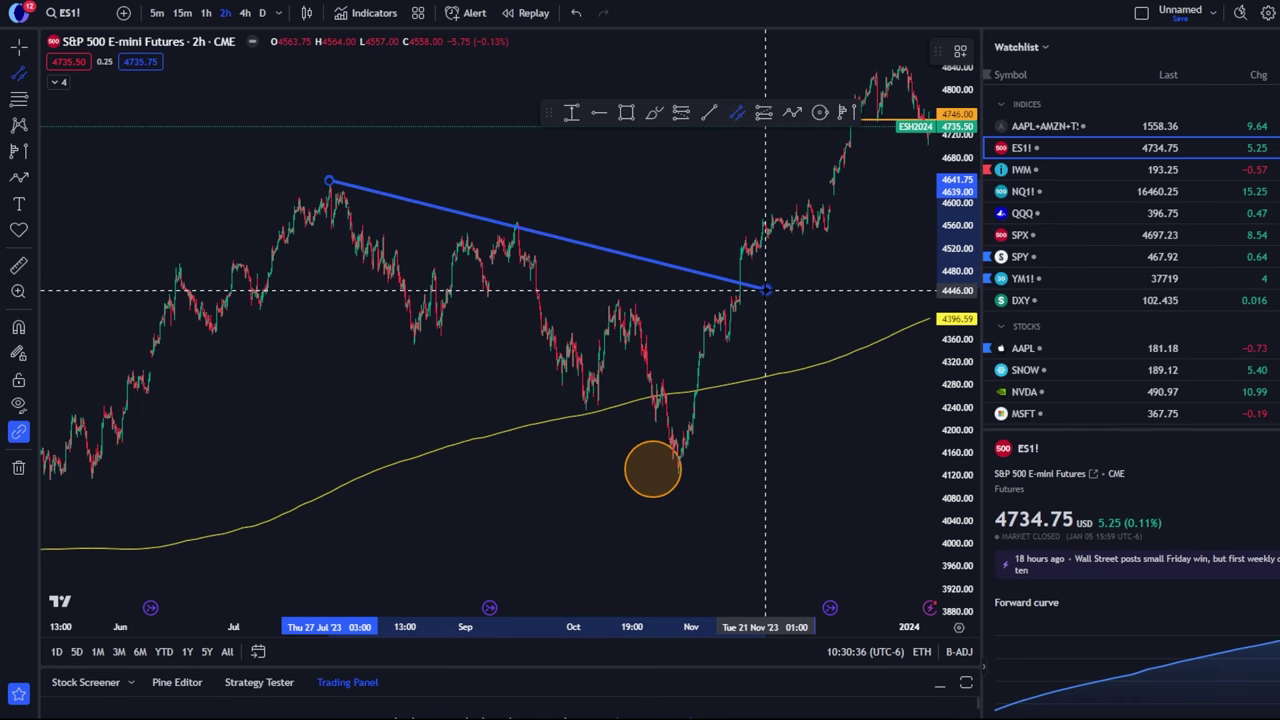
{"action": "left_click", "coordinate": [680, 418]}
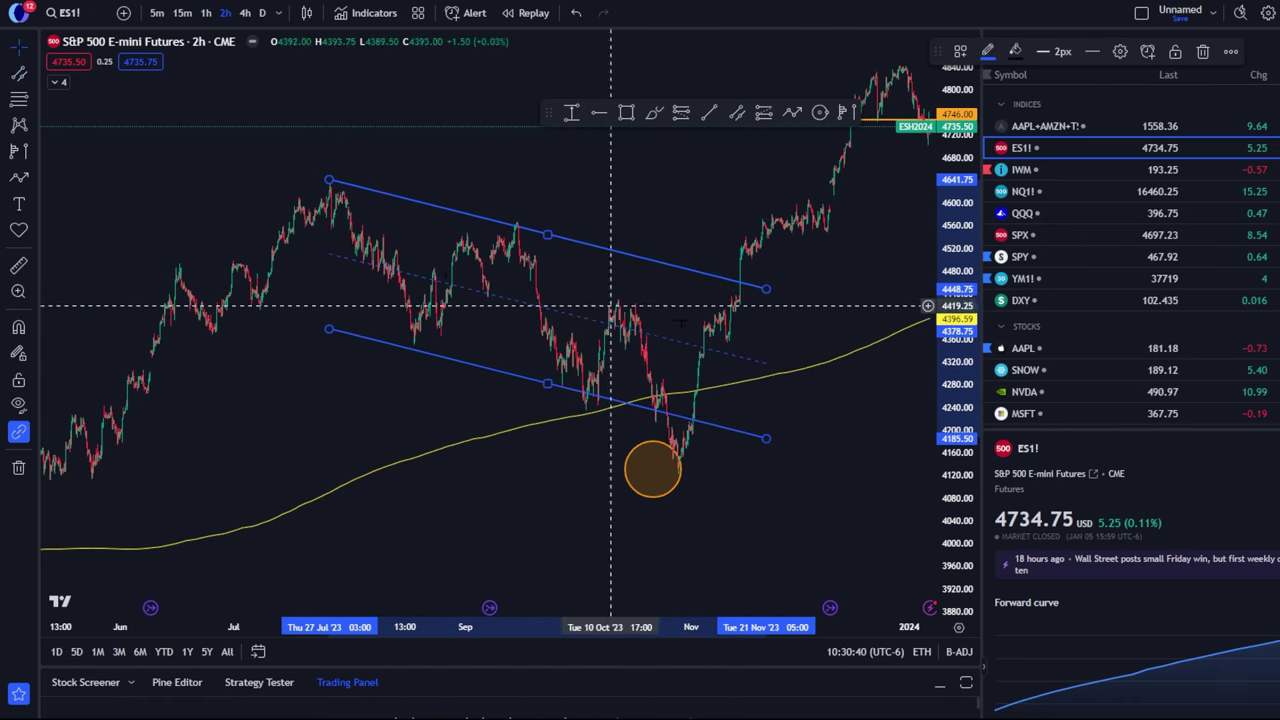
{"action": "scroll", "coordinate": [700, 330], "scroll_direction": "down", "scroll_amount": 2}
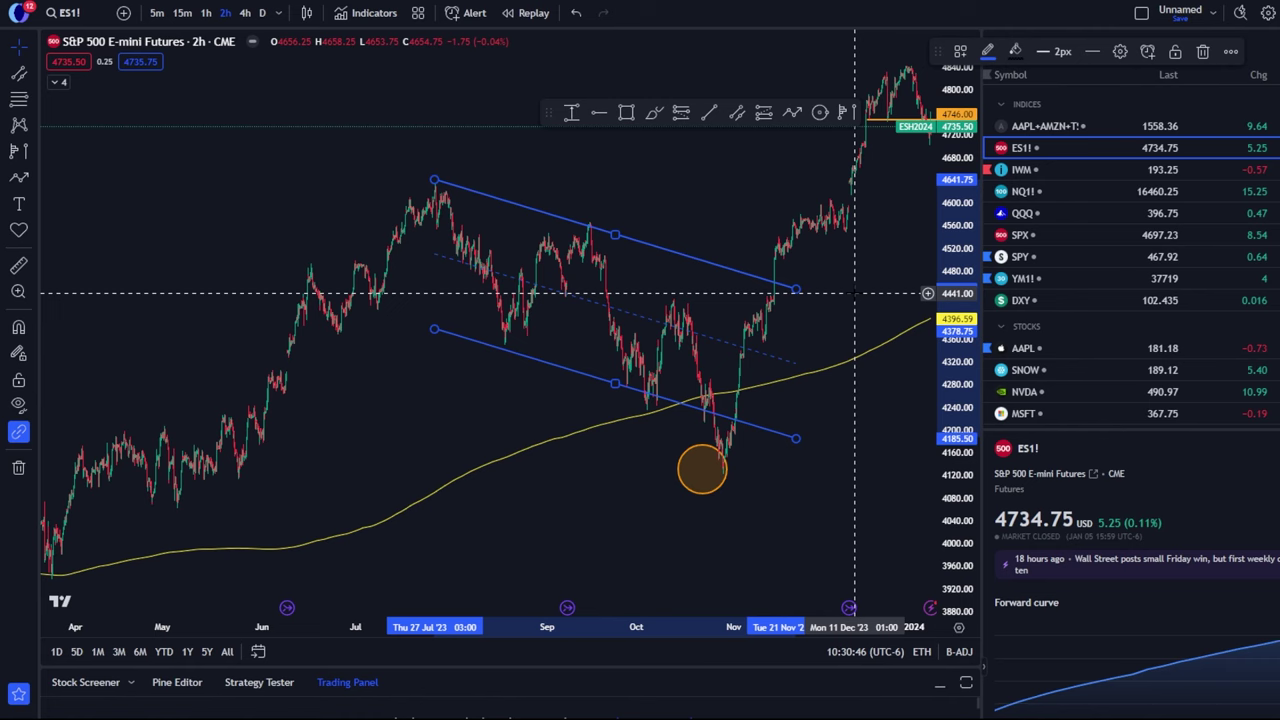
{"action": "left_click_drag", "start_coordinate": [874, 293], "coordinate": [855, 281]}
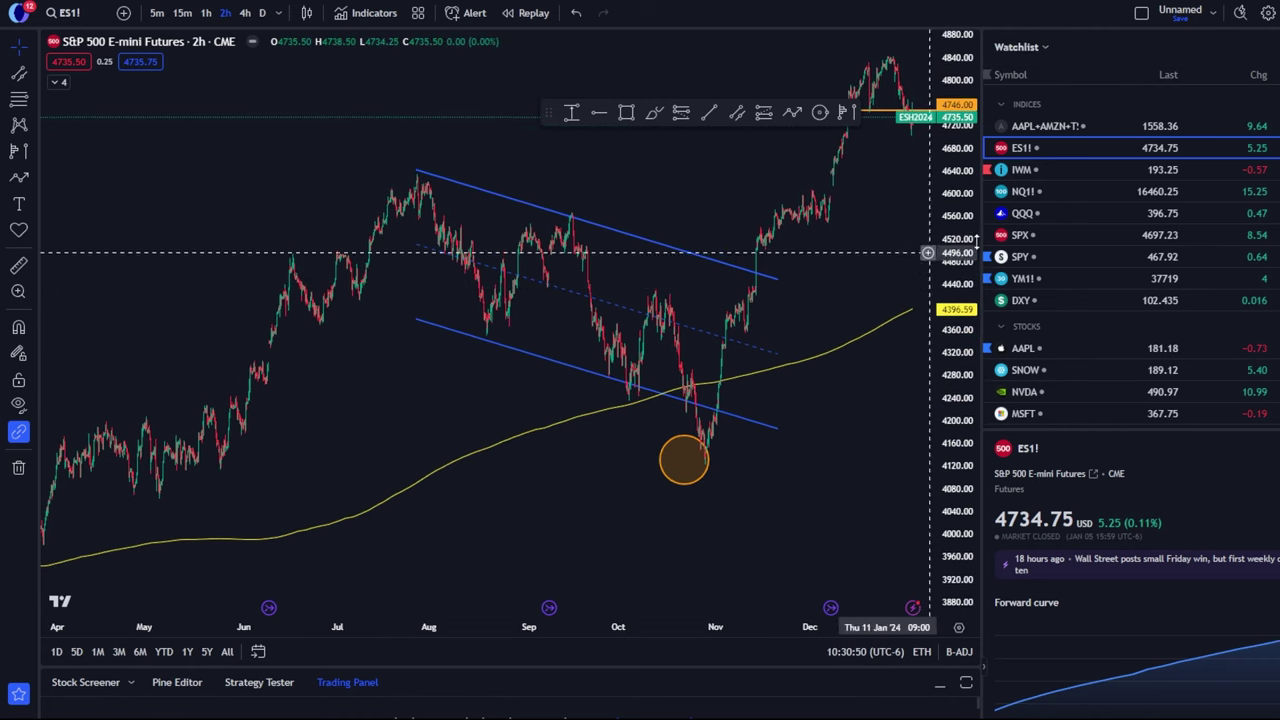
Draw a descending parallel channel on NQ1! from about 16122 on 14 Jul '23 to 15360 on 14 Nov '23, its lower line along the October low.
{"action": "left_click", "coordinate": [1050, 192]}
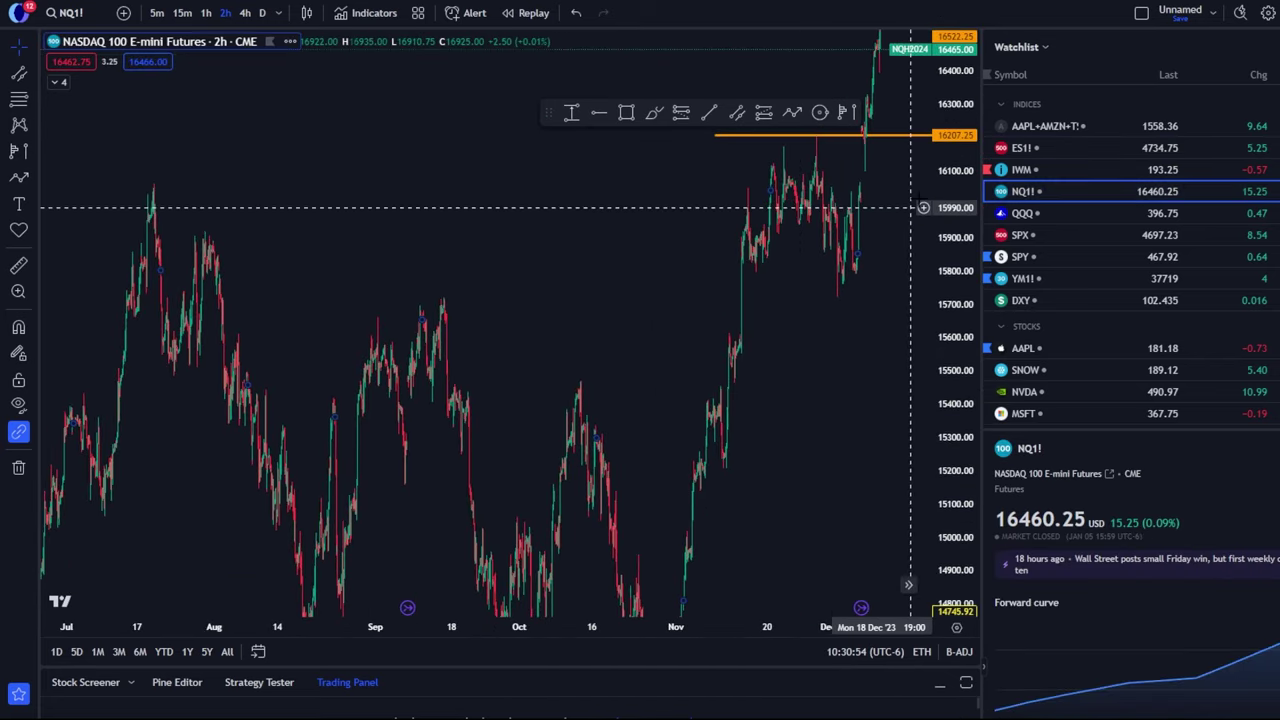
{"action": "scroll", "coordinate": [700, 300], "scroll_direction": "left", "scroll_amount": 5}
{"action": "left_click", "coordinate": [737, 112]}
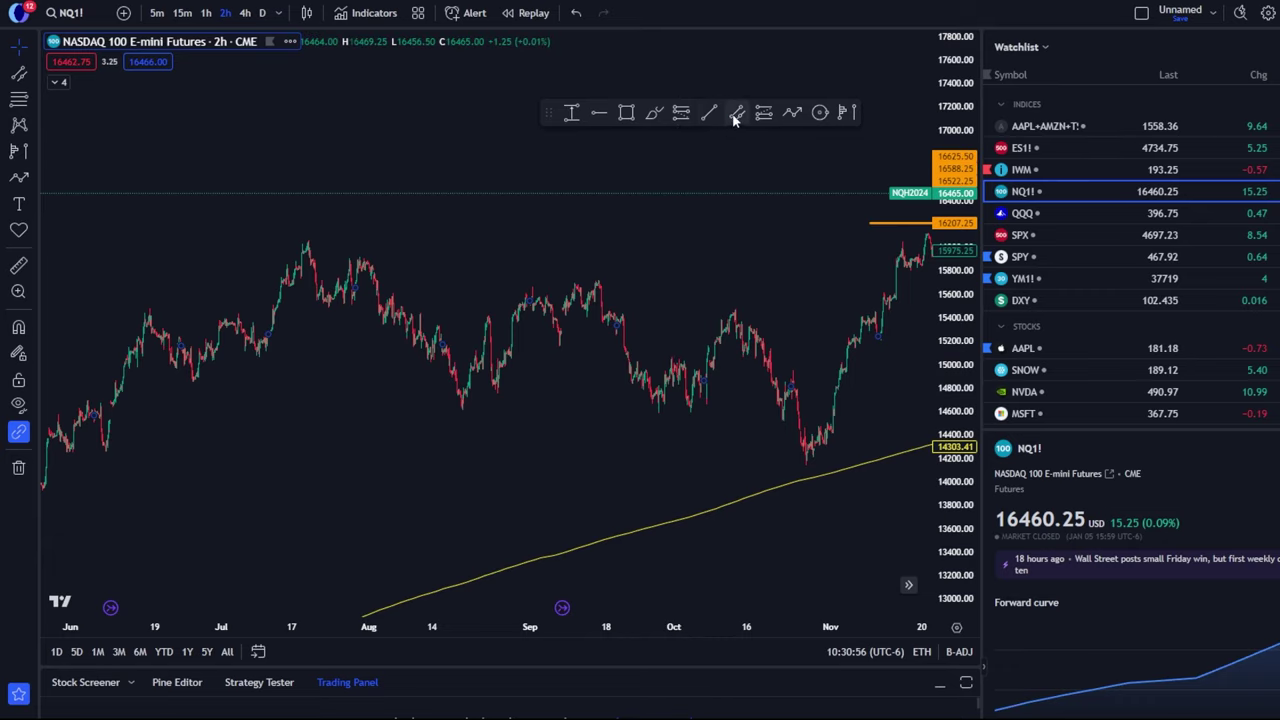
{"action": "left_click", "coordinate": [290, 234]}
{"action": "left_click", "coordinate": [899, 320]}
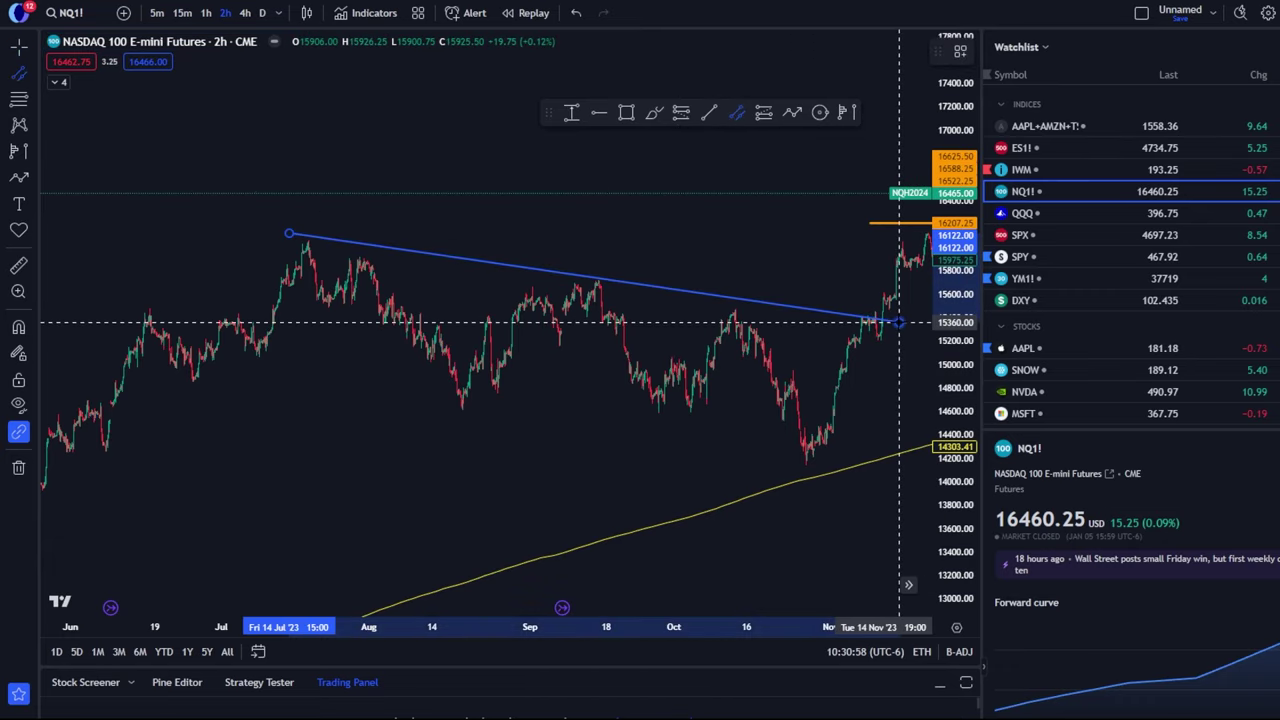
{"action": "left_click", "coordinate": [900, 472]}
{"action": "left_click_drag", "start_coordinate": [724, 352], "coordinate": [607, 266]}
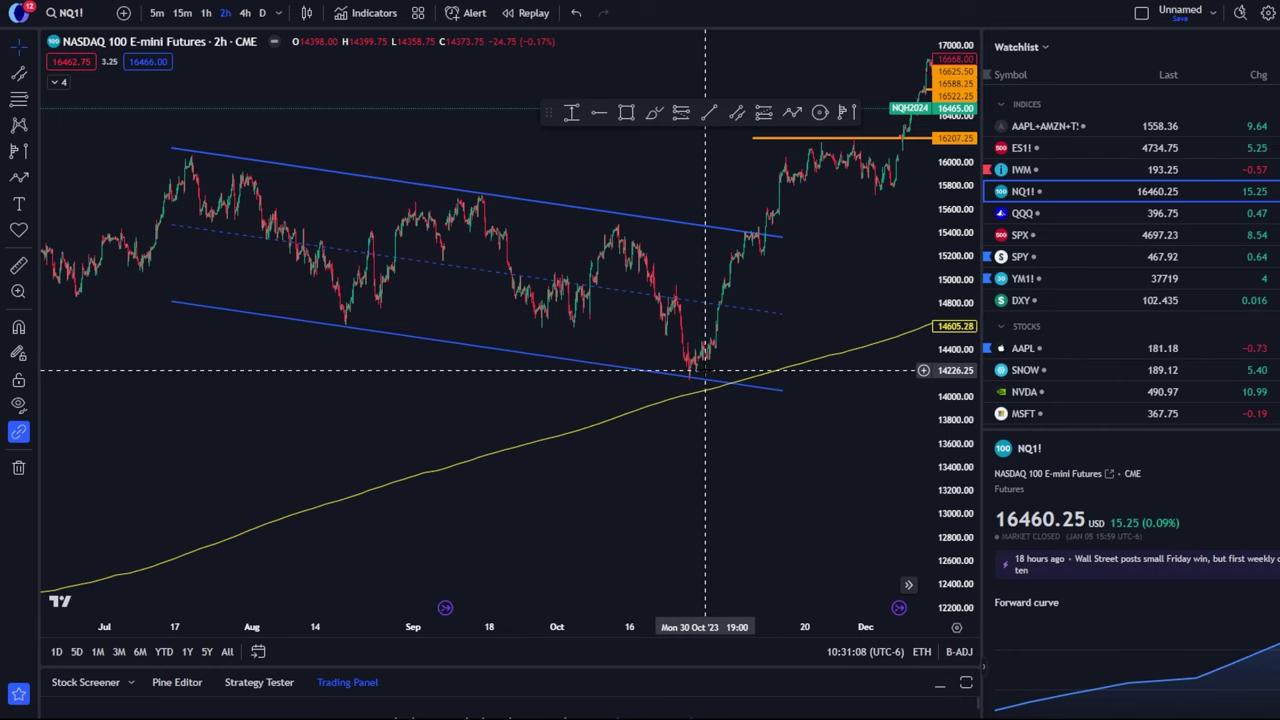
Examine the NQ1! breakout from the channel up to January 2024 and look through the stocks in the watchlist.
{"action": "scroll", "coordinate": [706, 350], "scroll_direction": "right", "scroll_amount": 5}
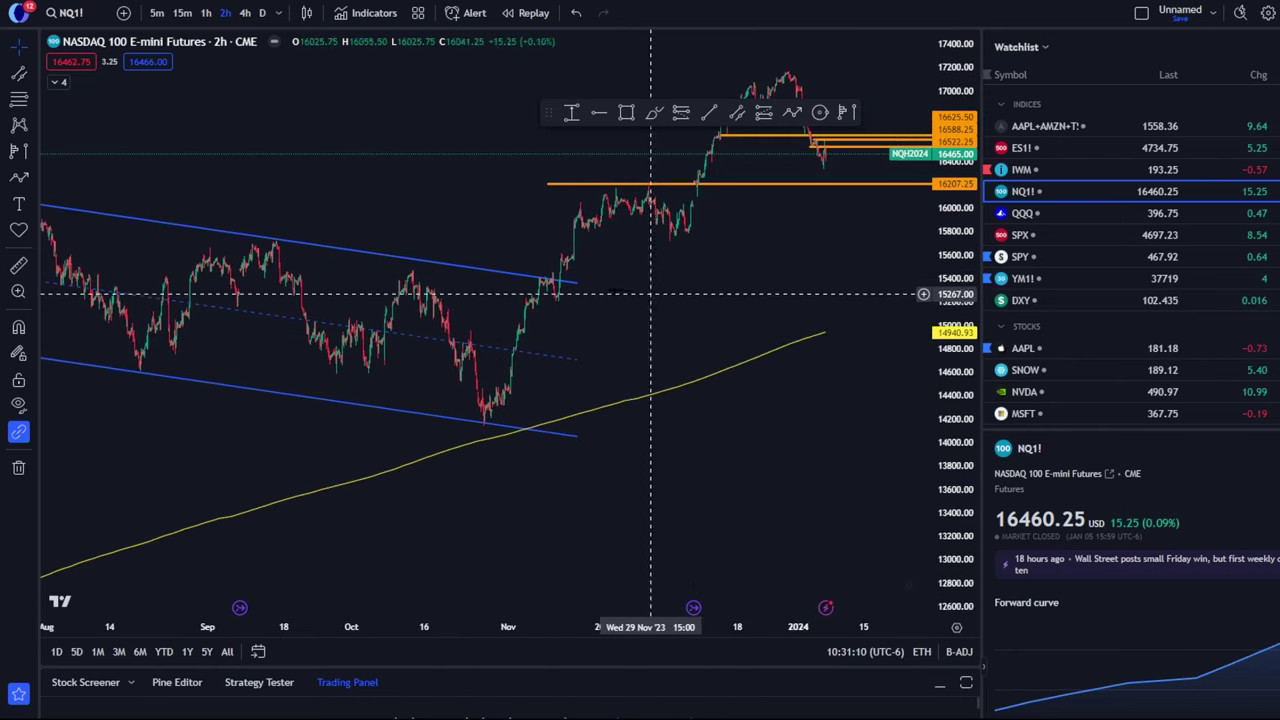
{"action": "scroll", "coordinate": [651, 293], "scroll_direction": "down", "scroll_amount": 3}
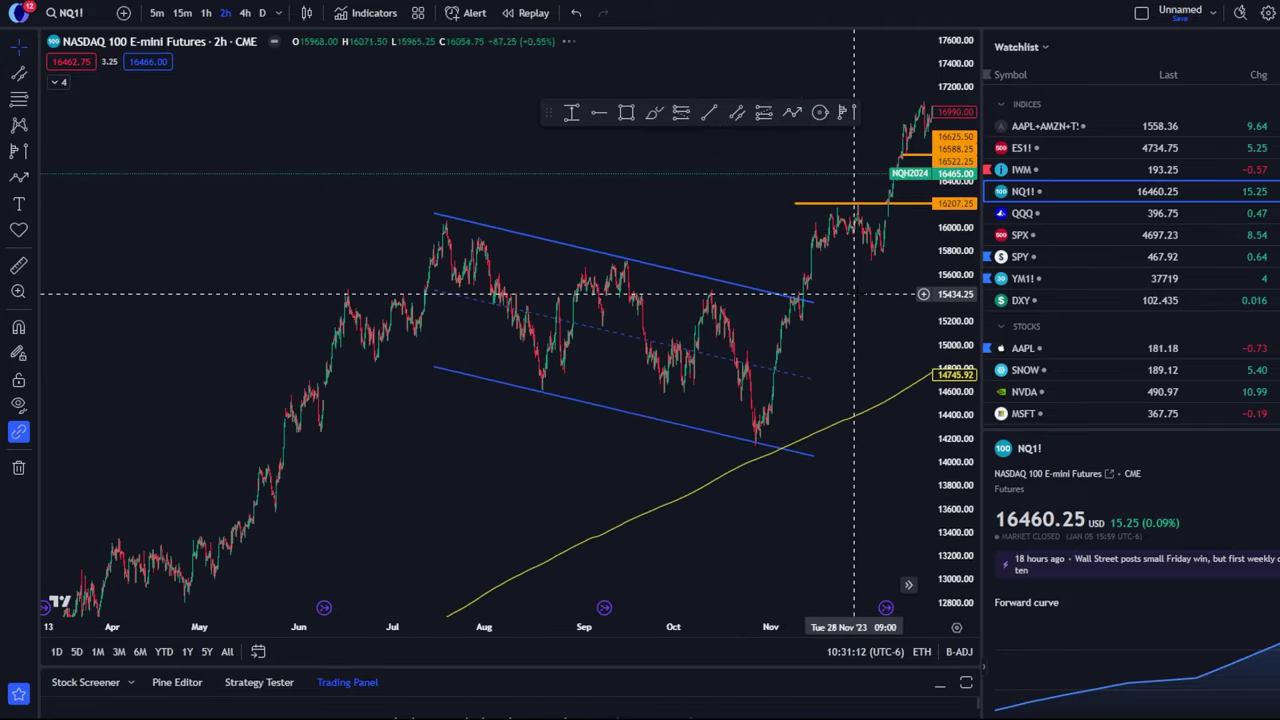
{"action": "scroll", "coordinate": [854, 293], "scroll_direction": "right", "scroll_amount": 3}
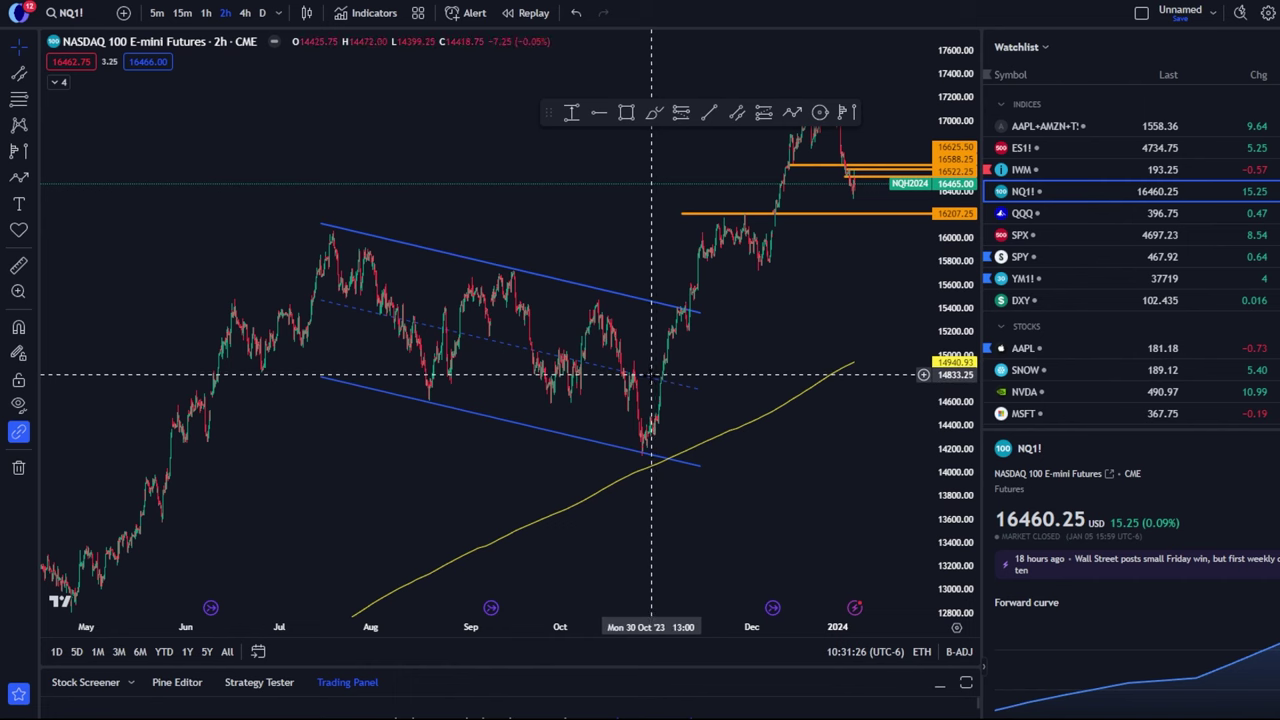
{"action": "scroll", "coordinate": [652, 372], "scroll_direction": "up", "scroll_amount": 5}
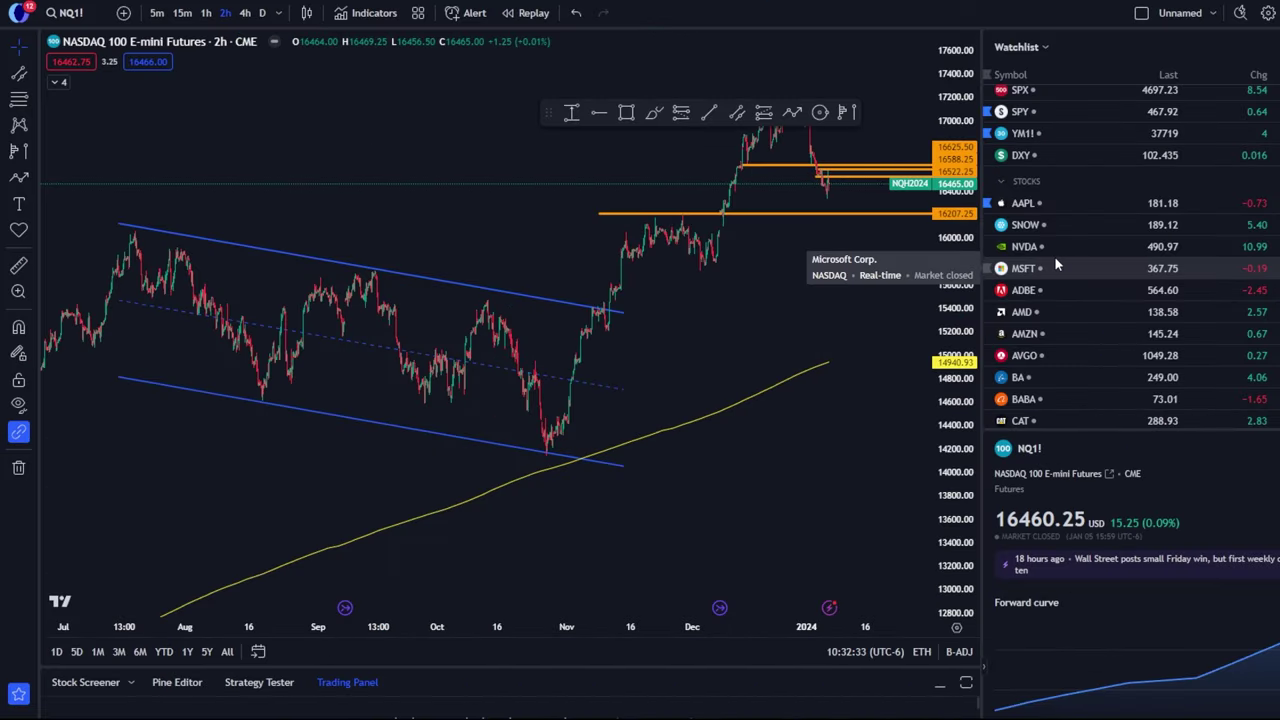
{"action": "scroll", "coordinate": [1050, 264], "scroll_direction": "down", "scroll_amount": 3}
{"action": "scroll", "coordinate": [1047, 282], "scroll_direction": "up", "scroll_amount": 1}
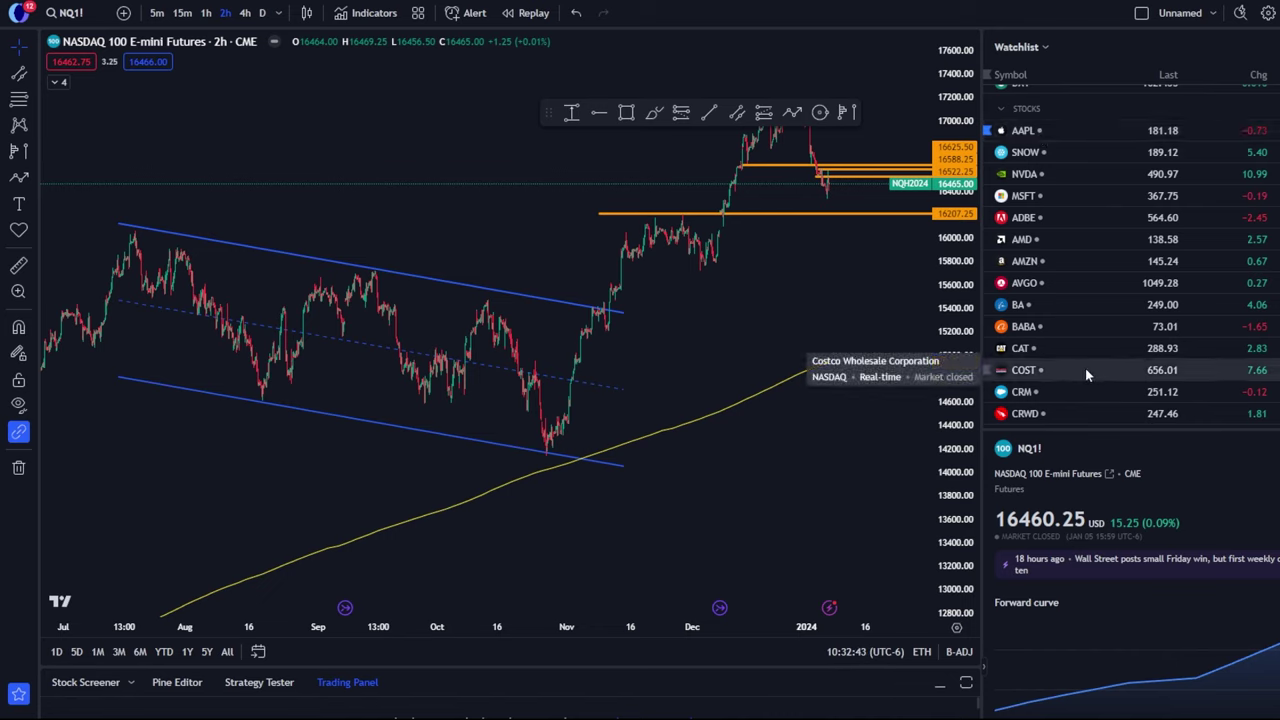
{"action": "scroll", "coordinate": [1085, 370], "scroll_direction": "up", "scroll_amount": 3}
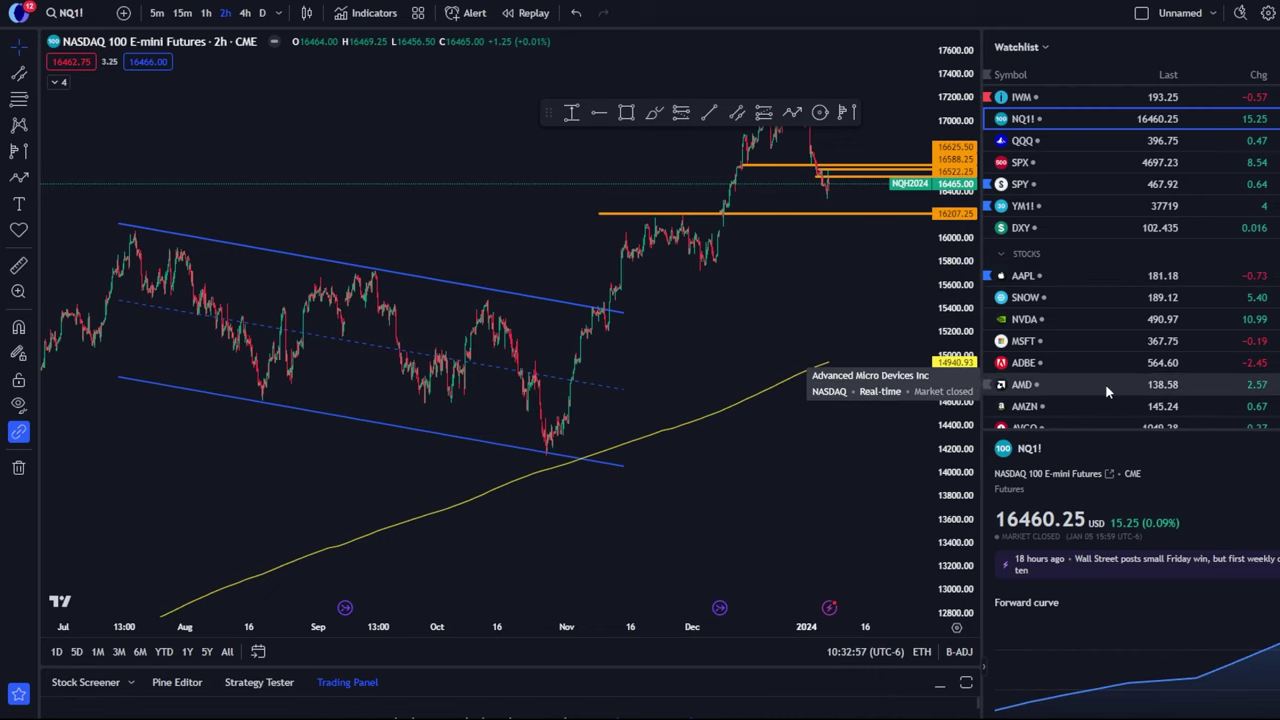
{"action": "scroll", "coordinate": [1103, 410], "scroll_direction": "down", "scroll_amount": 1}
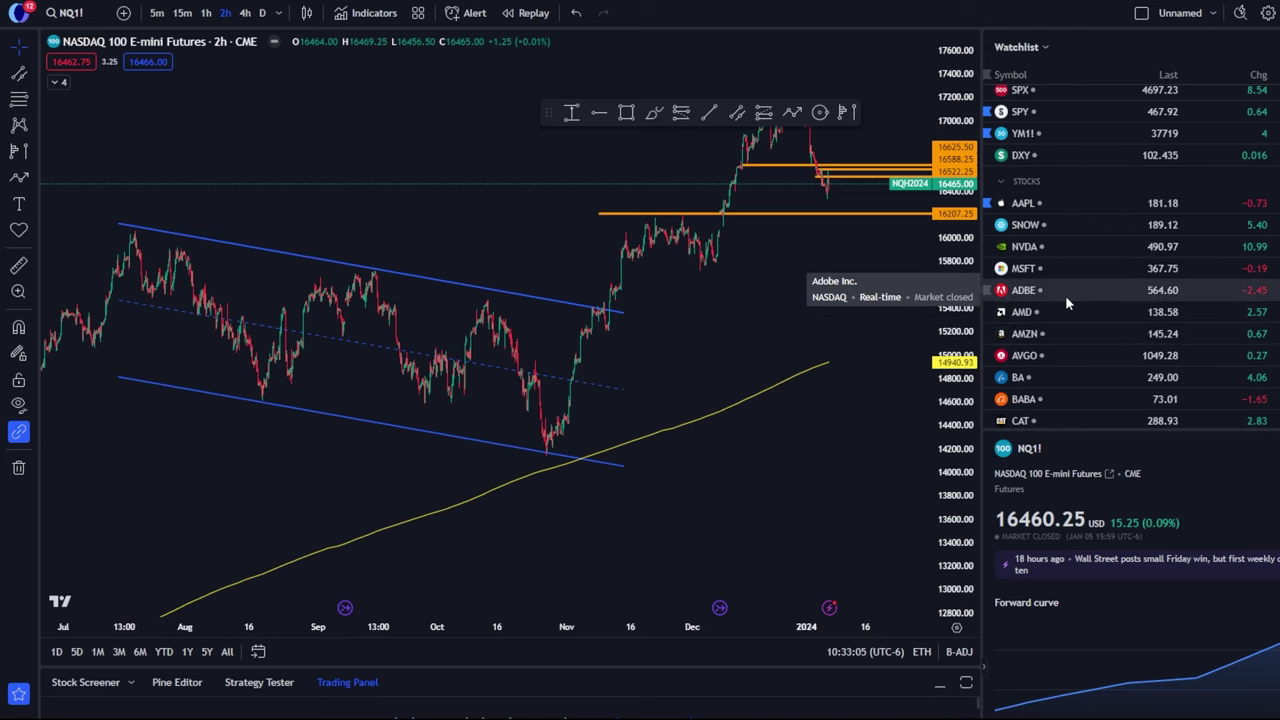
Open the AAPL 2-hour chart and examine its early-January drop to the yellow moving average.
{"action": "left_click", "coordinate": [1054, 201]}
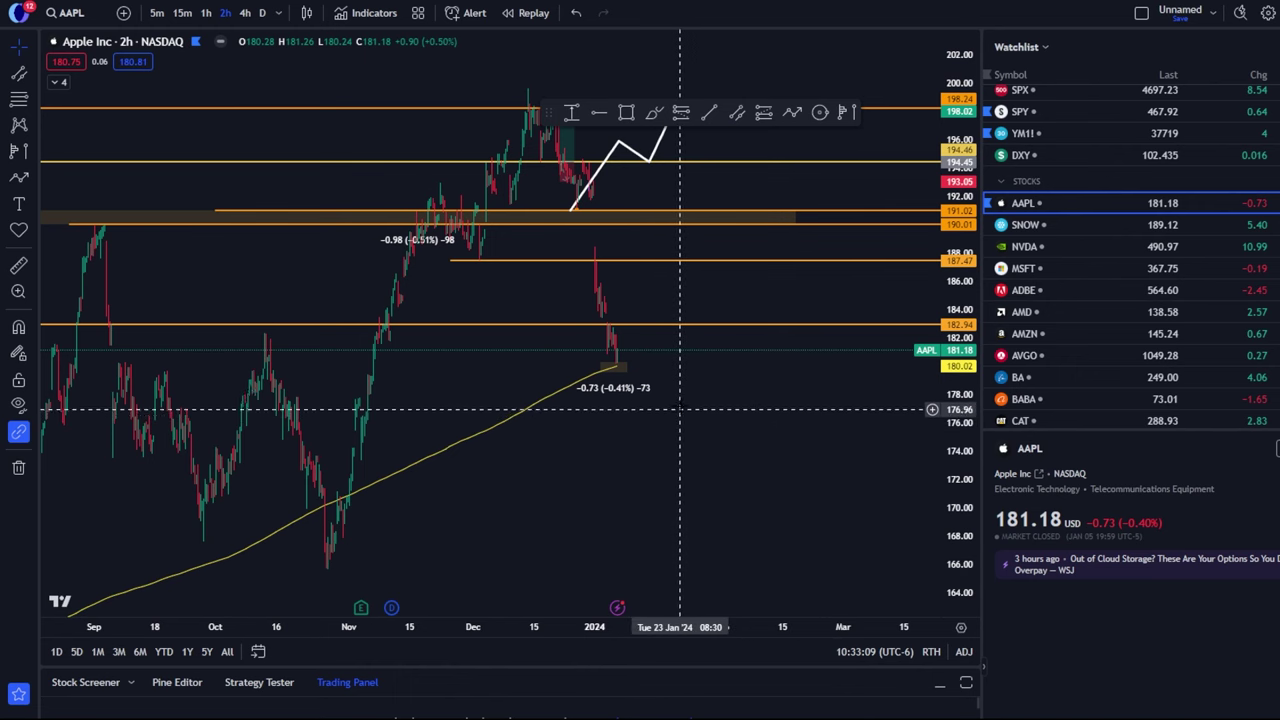
{"action": "scroll", "coordinate": [700, 414], "scroll_direction": "up", "scroll_amount": 3}
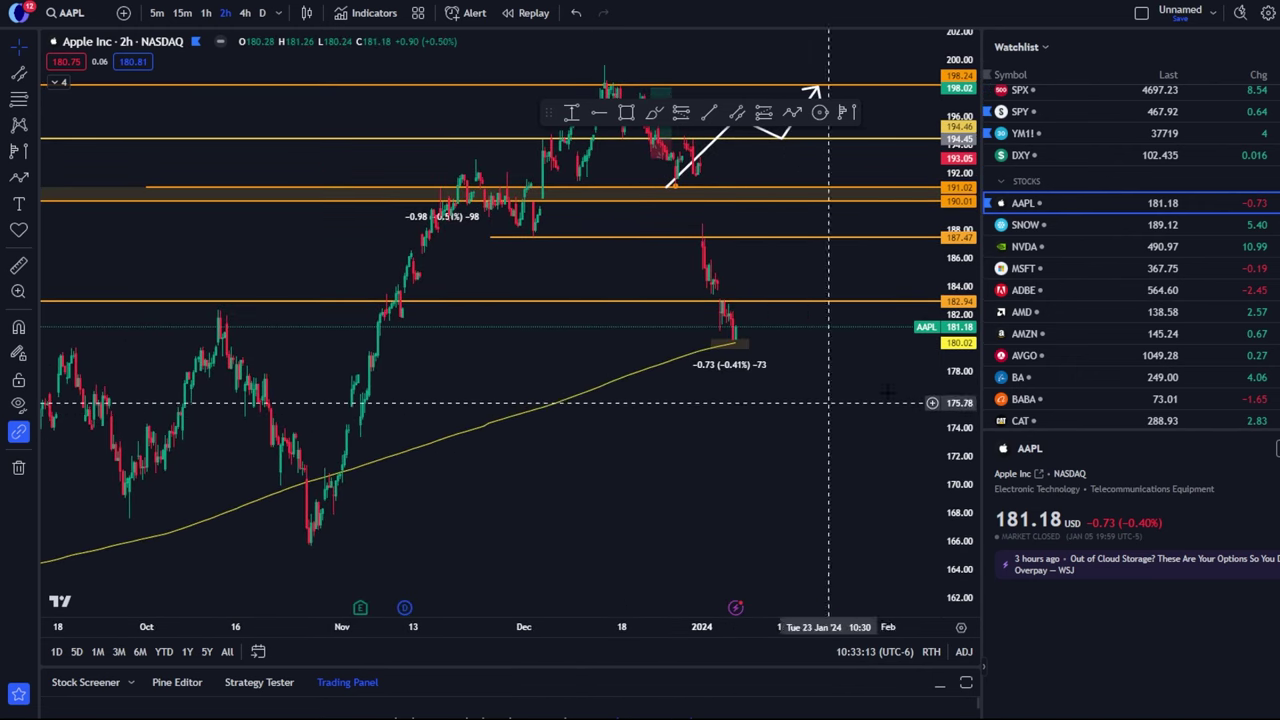
{"action": "left_click_drag", "start_coordinate": [944, 334], "coordinate": [941, 364]}
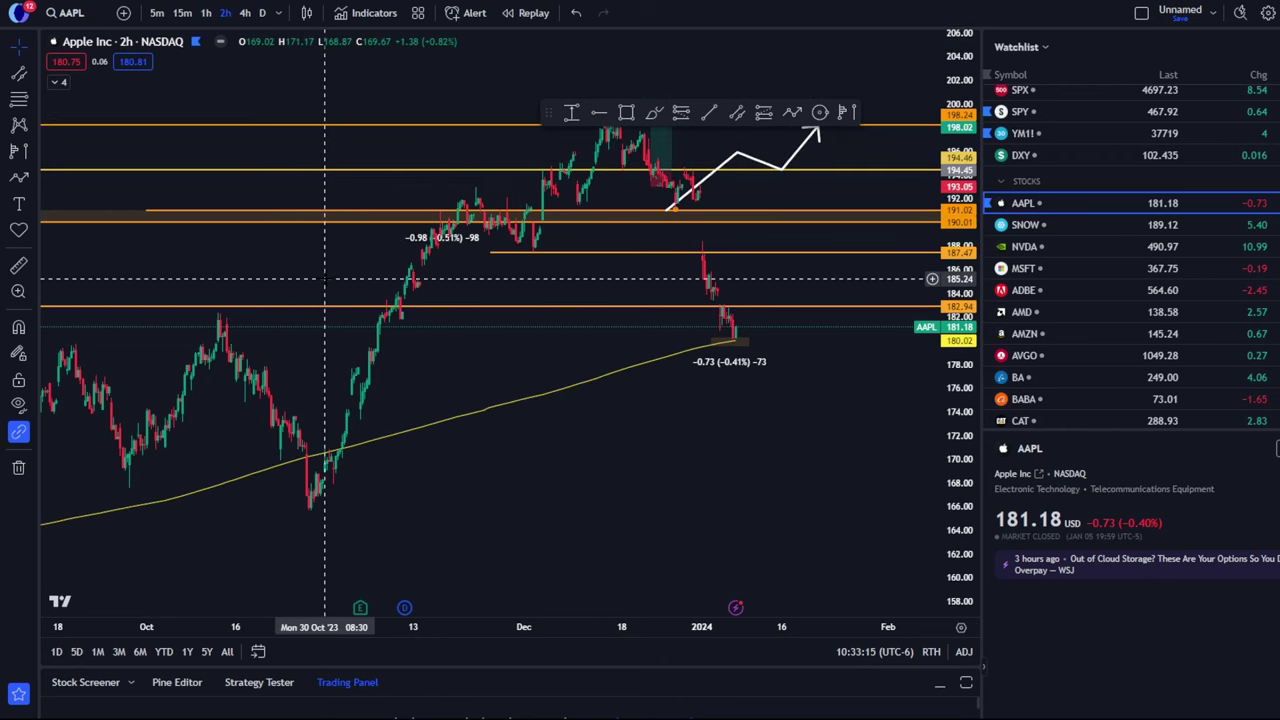
Return to the NQ1! 2-hour chart and view price from mid-November to January around the orange levels.
{"action": "scroll", "coordinate": [1131, 258], "scroll_direction": "up", "scroll_amount": 3}
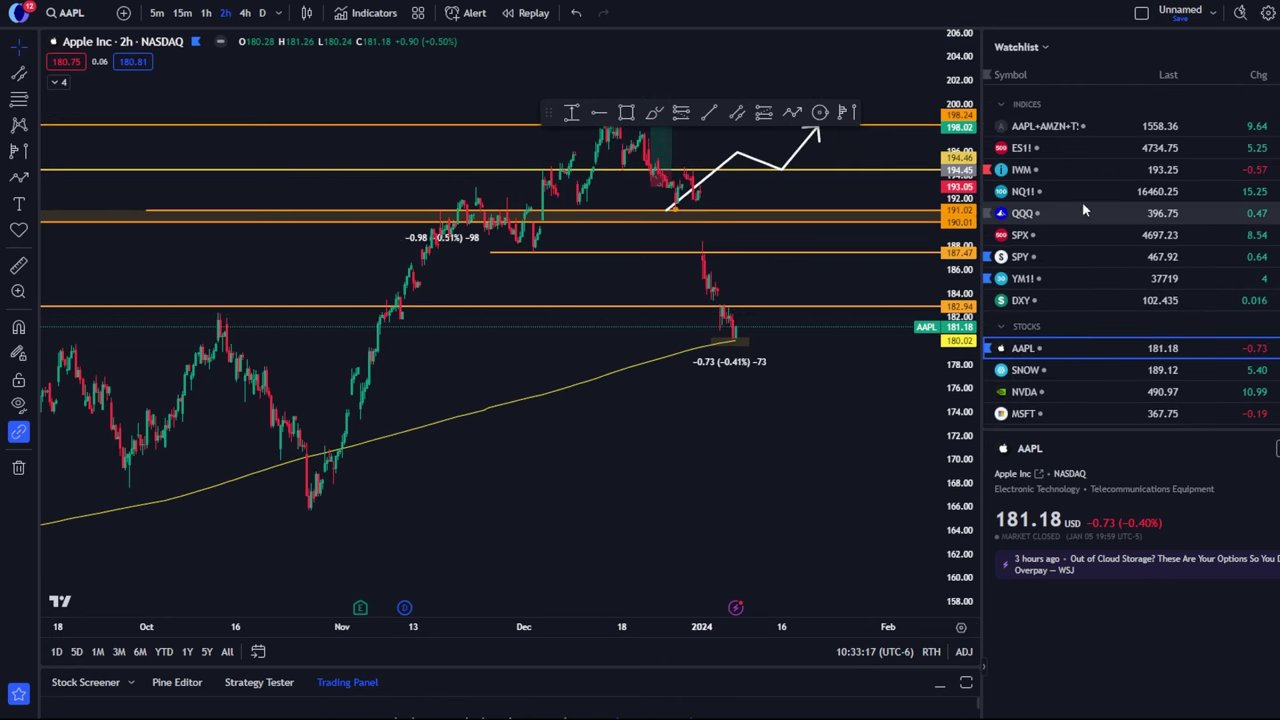
{"action": "left_click", "coordinate": [1072, 191]}
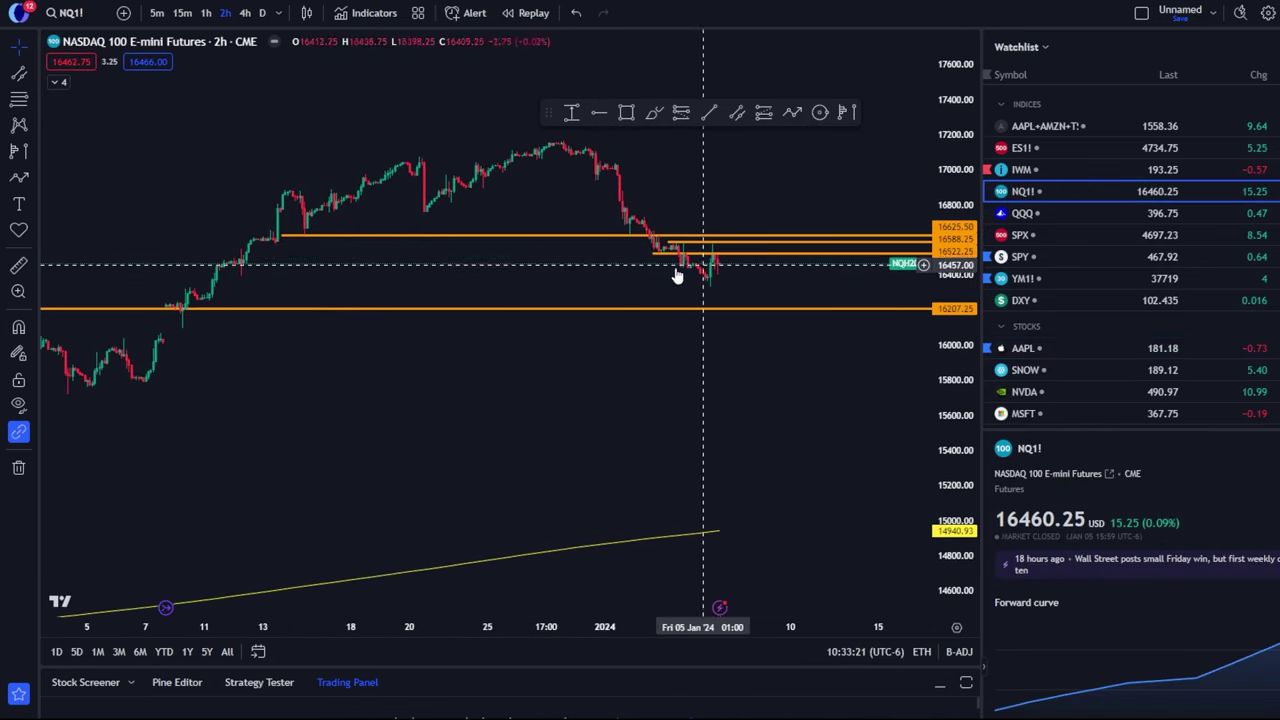
{"action": "scroll", "coordinate": [600, 262], "scroll_direction": "down", "scroll_amount": 4}
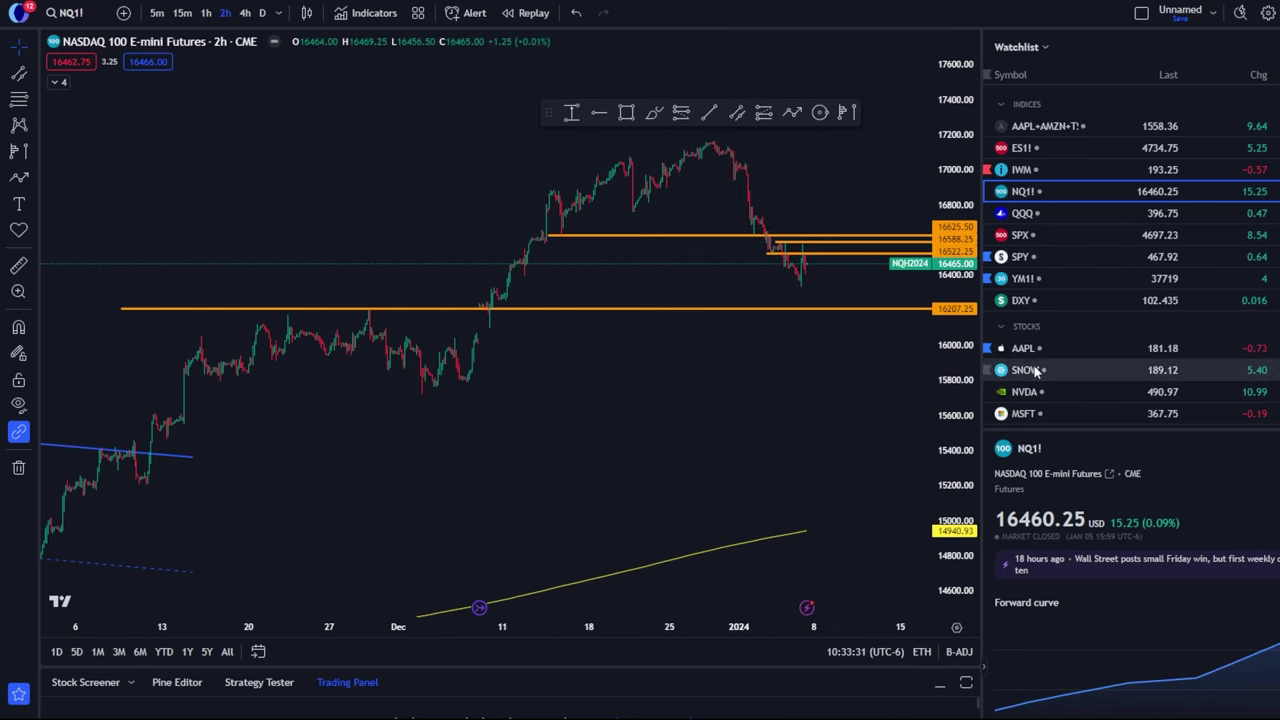
Open the AAPL 2-hour chart and trace the 182.94 level from its January 2022 high through to the early-January 2024 drop.
{"action": "left_click", "coordinate": [1079, 352]}
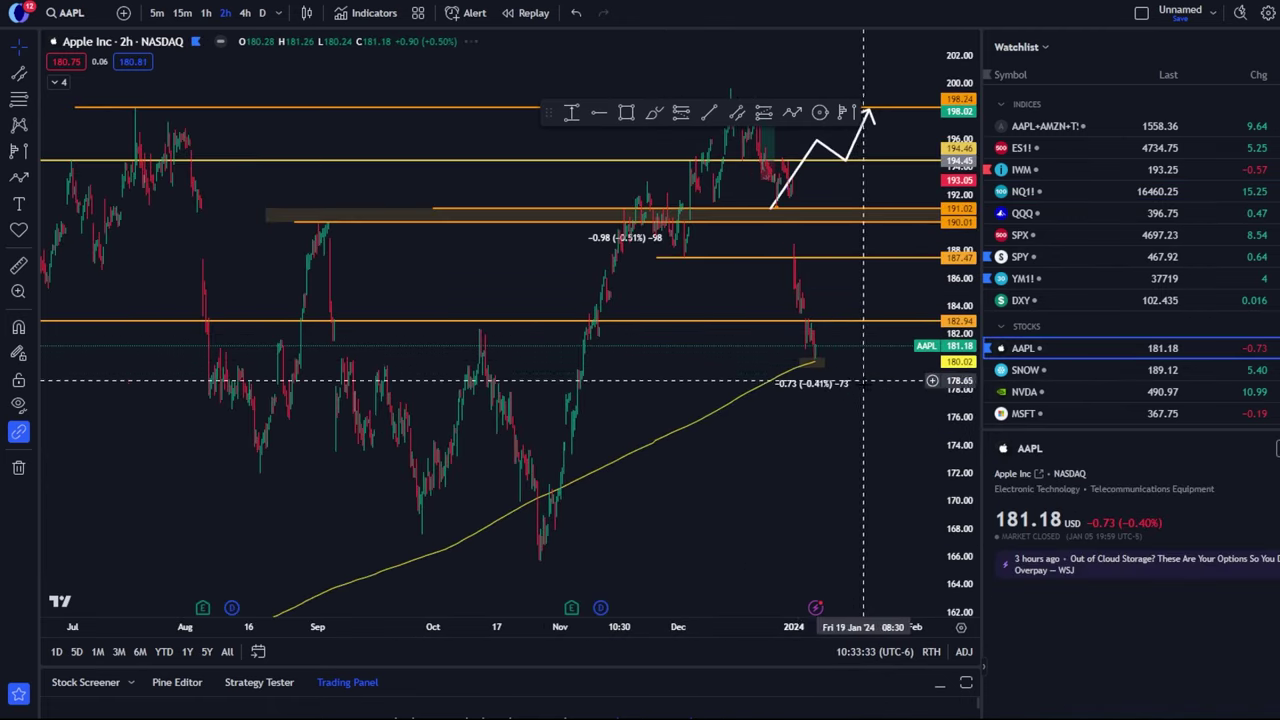
{"action": "scroll", "coordinate": [862, 389], "scroll_direction": "up", "scroll_amount": 3}
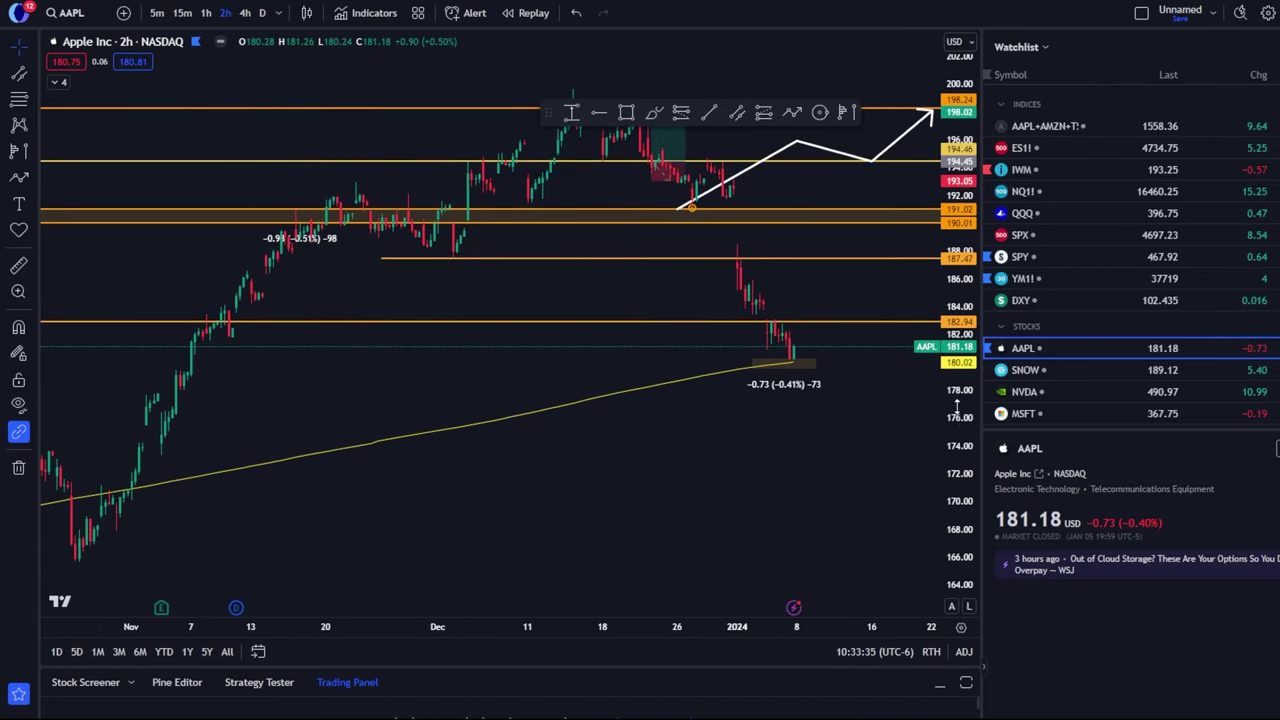
{"action": "scroll", "coordinate": [909, 129], "scroll_direction": "up", "scroll_amount": 3}
{"action": "scroll", "coordinate": [776, 281], "scroll_direction": "down", "scroll_amount": 5}
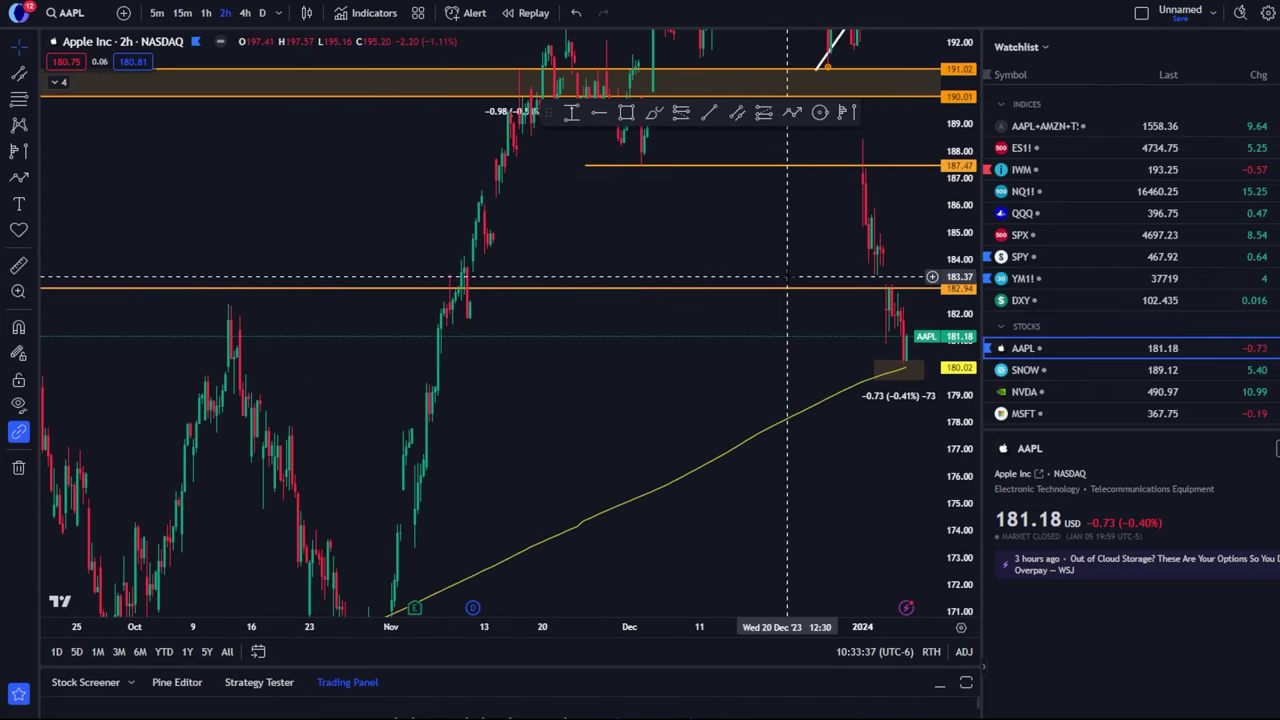
{"action": "scroll", "coordinate": [776, 281], "scroll_direction": "down", "scroll_amount": 5}
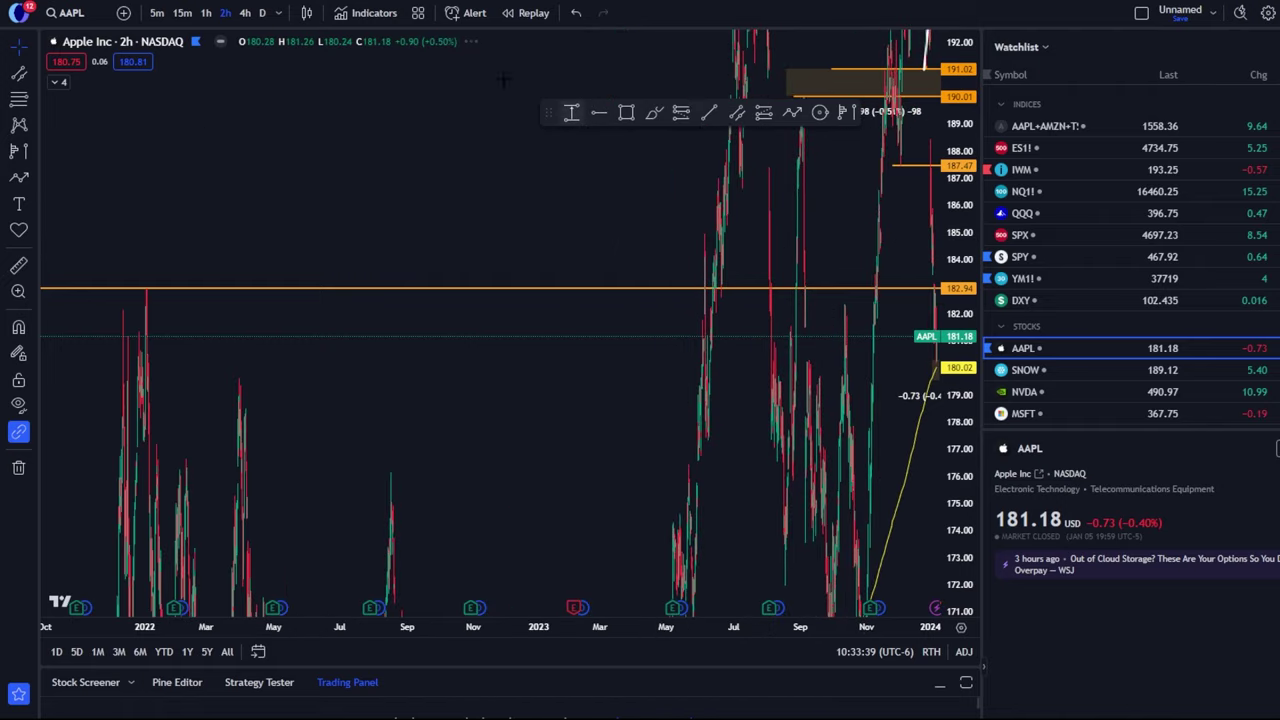
{"action": "left_click_drag", "start_coordinate": [233, 125], "coordinate": [320, 285]}
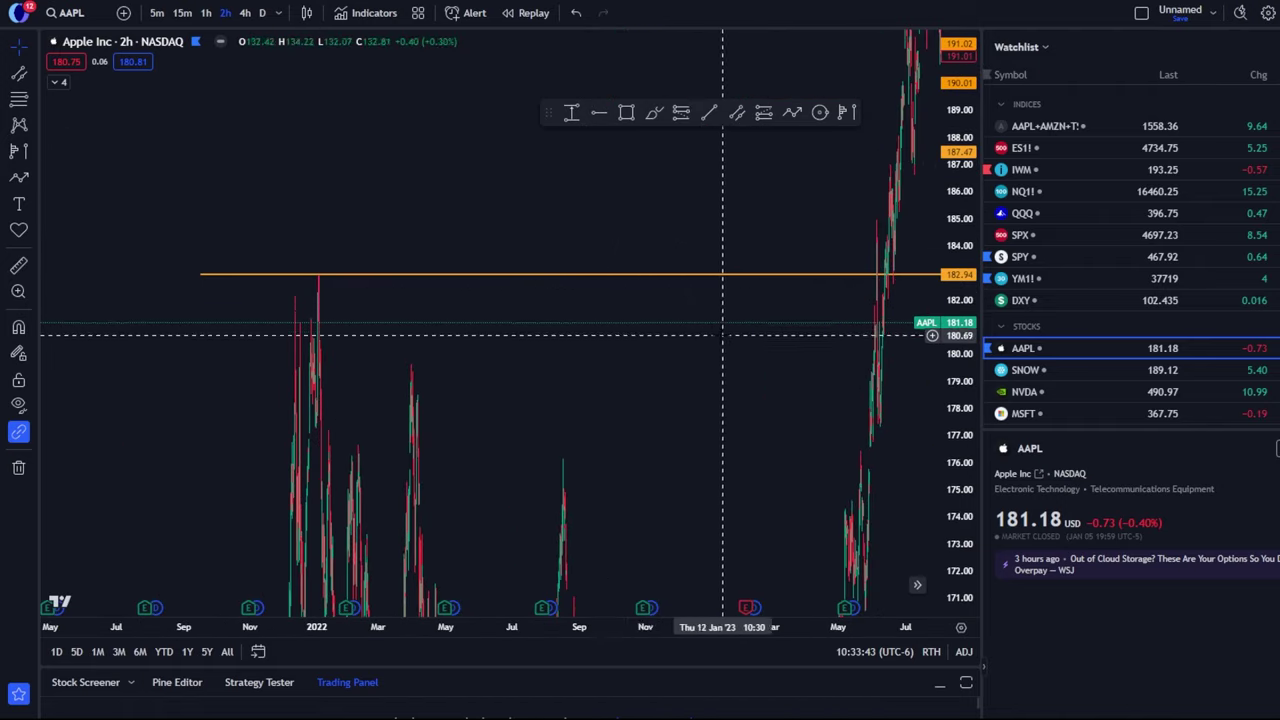
{"action": "scroll", "coordinate": [714, 334], "scroll_direction": "up", "scroll_amount": 8}
{"action": "scroll", "coordinate": [688, 333], "scroll_direction": "up", "scroll_amount": 4}
{"action": "left_click_drag", "start_coordinate": [688, 333], "coordinate": [157, 306]}
{"action": "scroll", "coordinate": [293, 345], "scroll_direction": "down", "scroll_amount": 3}
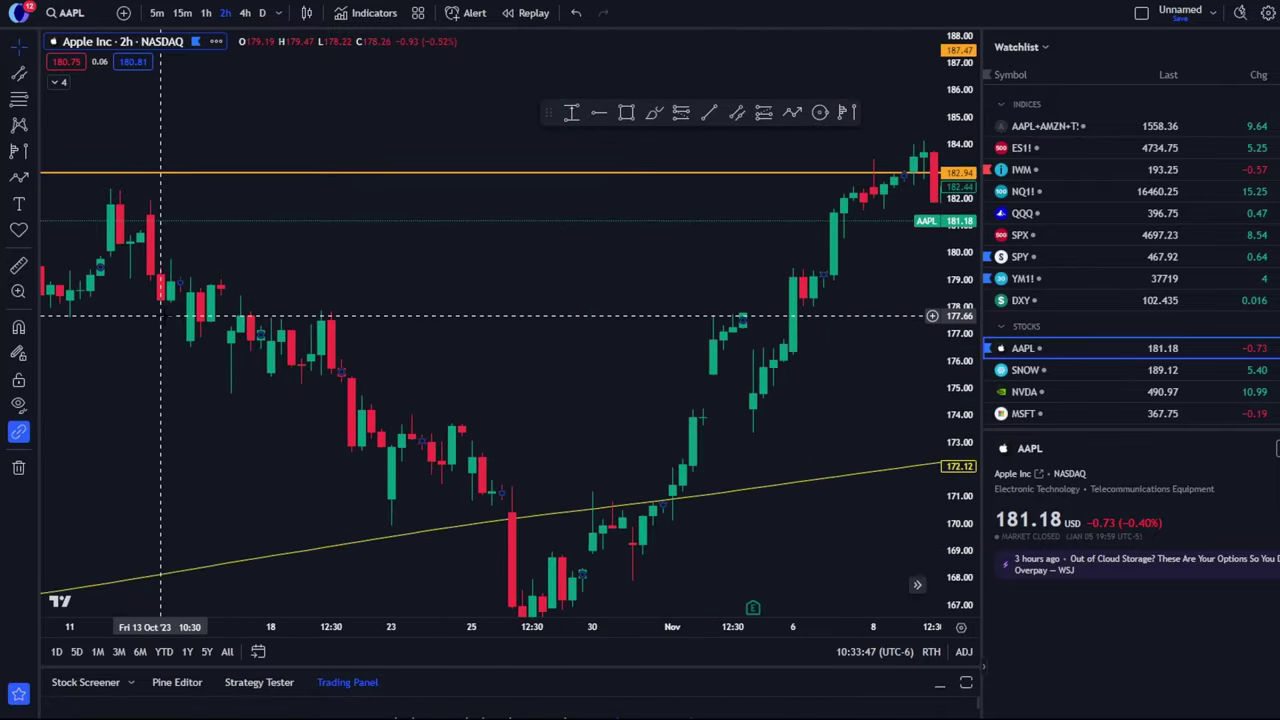
{"action": "left_click_drag", "start_coordinate": [694, 314], "coordinate": [588, 208]}
{"action": "left_click_drag", "start_coordinate": [430, 108], "coordinate": [176, 293]}
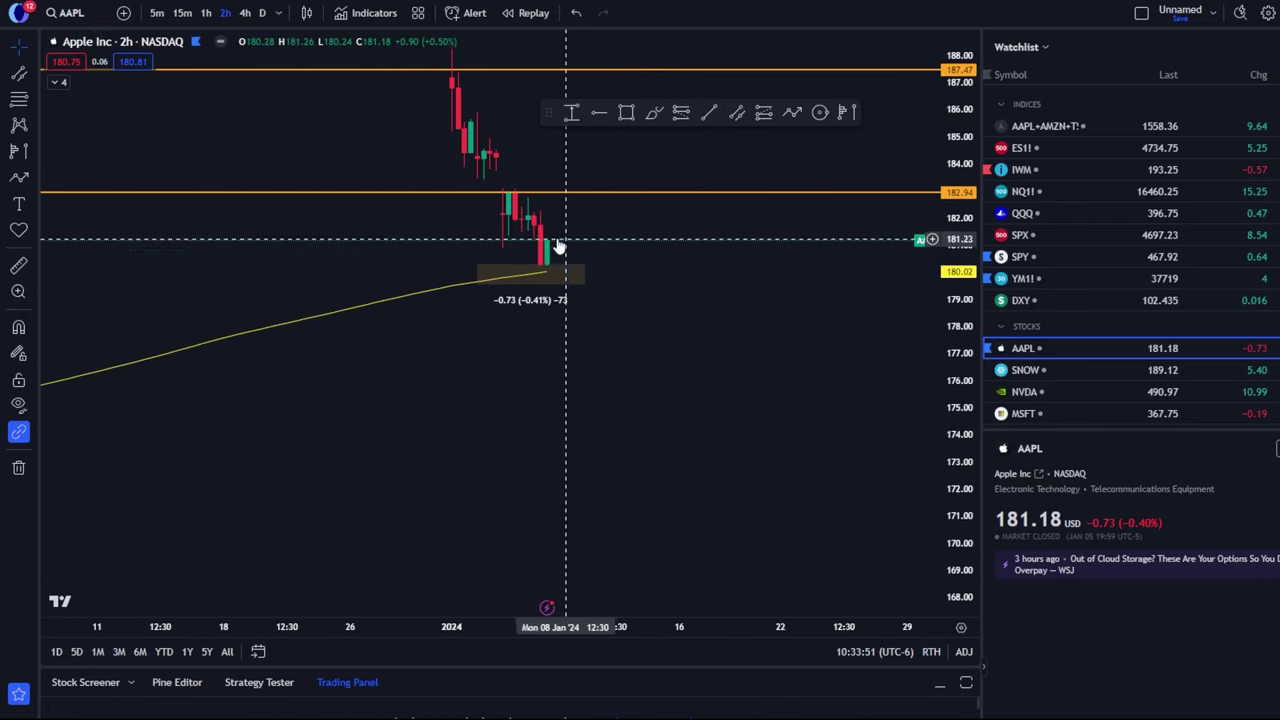
Switch AAPL to the 5-minute interval and frame the price action of 3 to 5 January above the moving average zone.
{"action": "scroll", "coordinate": [591, 192], "scroll_direction": "up", "scroll_amount": 2}
{"action": "left_click", "coordinate": [156, 13]}
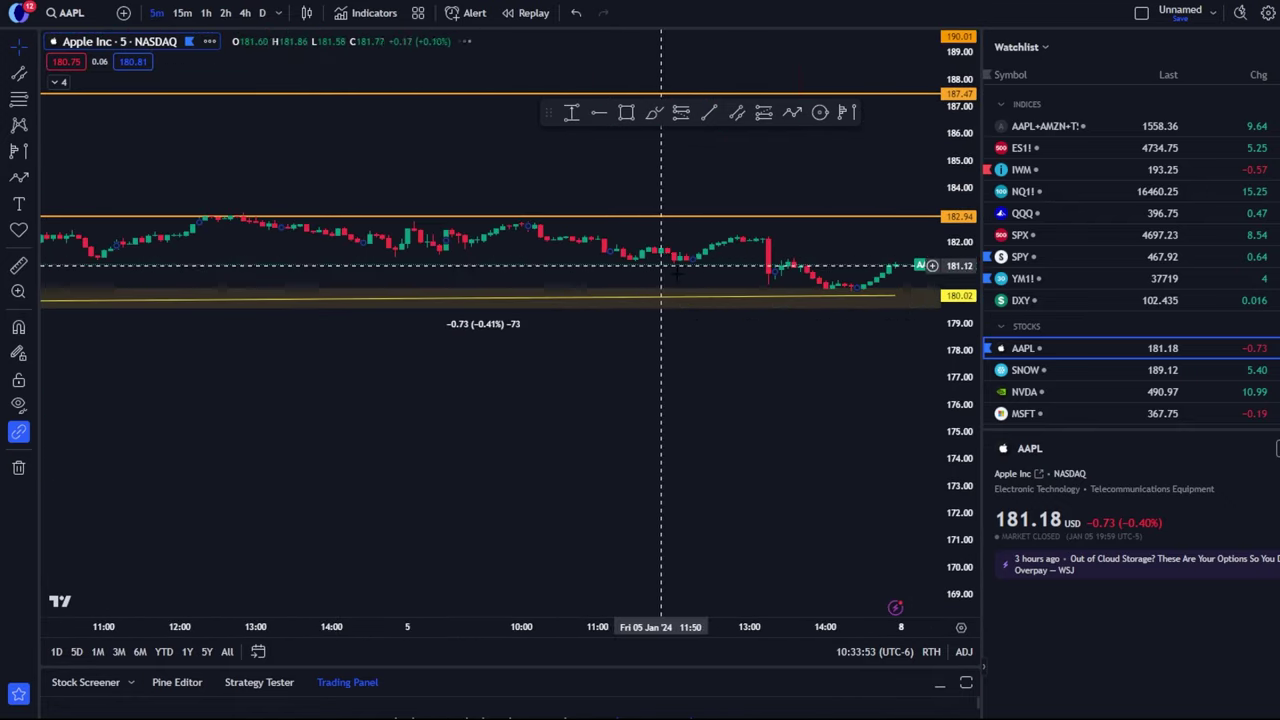
{"action": "scroll", "coordinate": [663, 294], "scroll_direction": "down", "scroll_amount": 3}
{"action": "scroll", "coordinate": [870, 300], "scroll_direction": "up", "scroll_amount": 5}
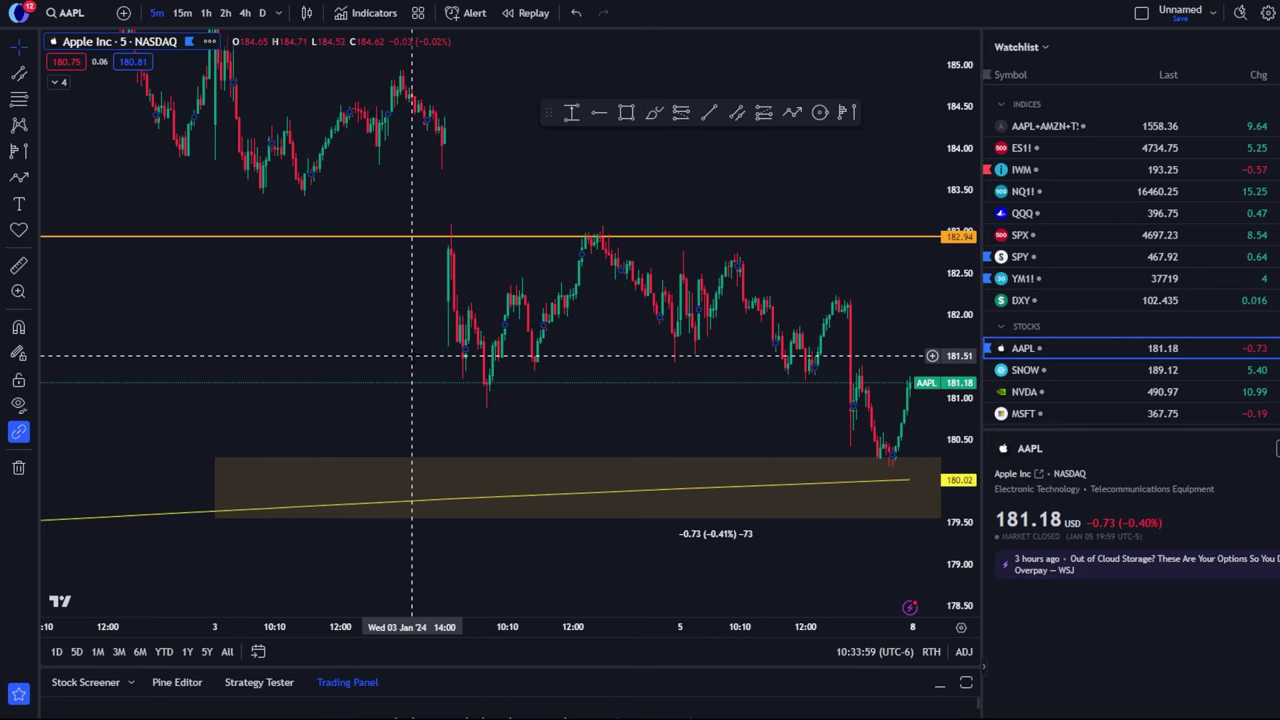
Draw a price range zone around the 182.94 line, from about 183.13 down to 182.75, starting just before the 4 January open.
{"action": "left_click", "coordinate": [571, 112]}
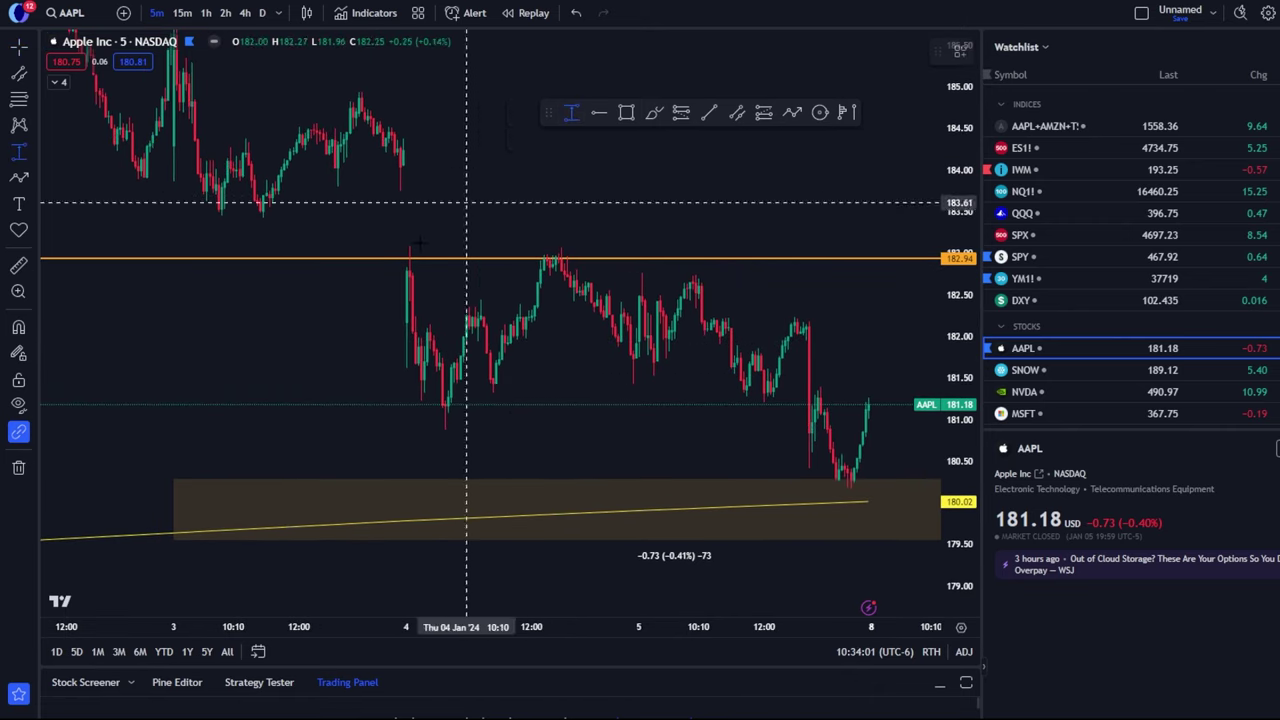
{"action": "left_click", "coordinate": [313, 243]}
{"action": "left_click", "coordinate": [932, 273]}
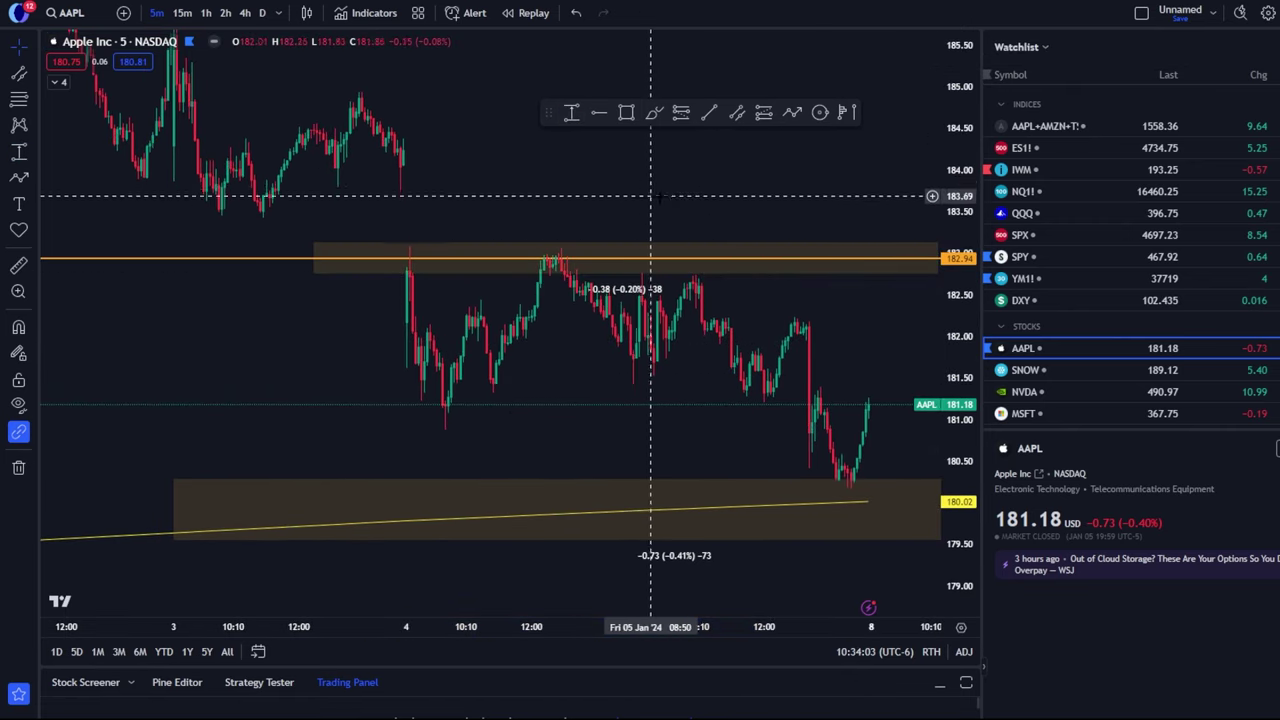
{"action": "left_click_drag", "start_coordinate": [525, 254], "coordinate": [394, 223]}
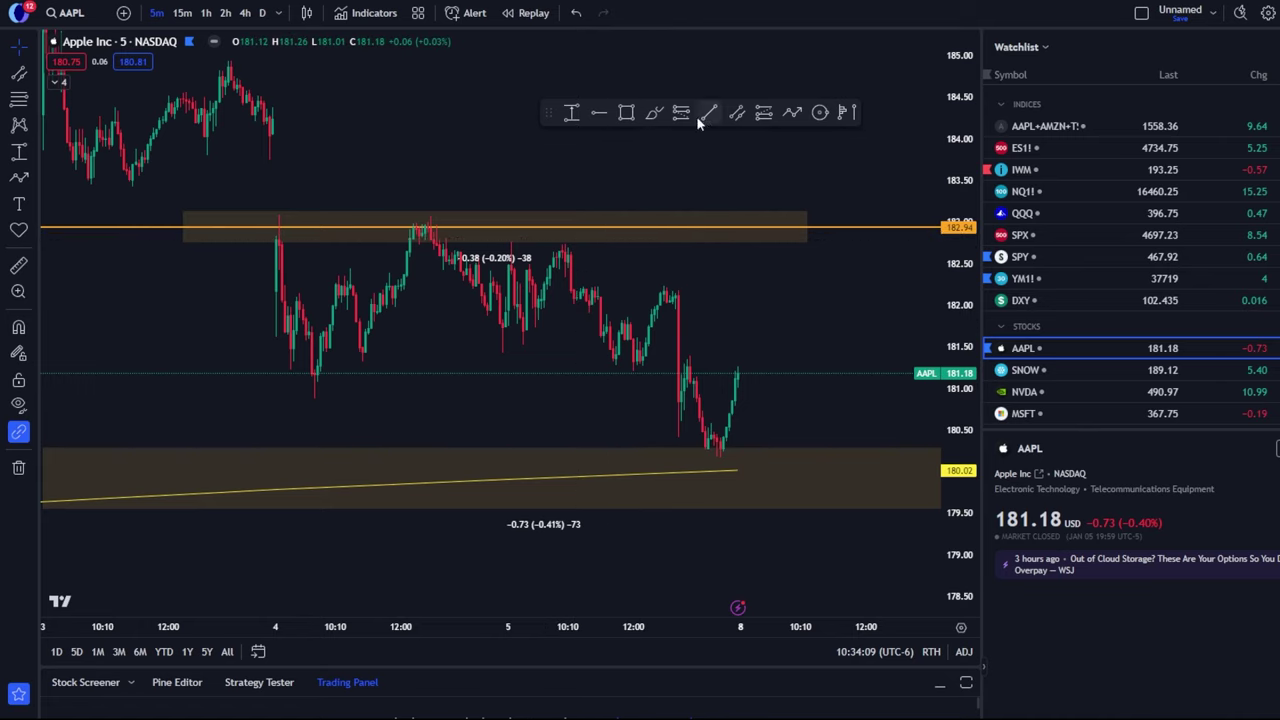
Brush red arcs over the four successive lower highs of 4 and 5 January on the AAPL chart.
{"action": "left_click", "coordinate": [653, 112]}
{"action": "mouse_move", "coordinate": [390, 217]}
{"action": "left_mouse_down"}
{"action": "mouse_move", "coordinate": [428, 198]}
{"action": "mouse_move", "coordinate": [447, 213]}
{"action": "left_mouse_up"}
{"action": "left_click_drag", "start_coordinate": [533, 246], "coordinate": [586, 245]}
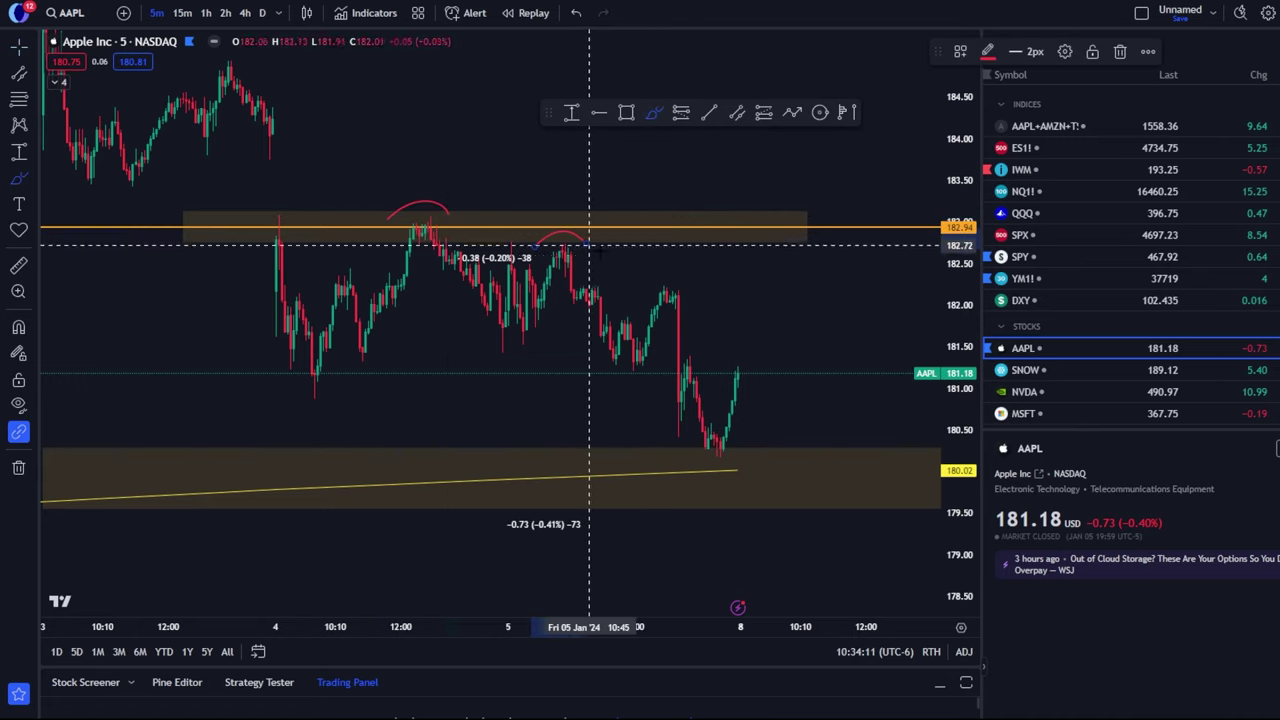
{"action": "mouse_move", "coordinate": [643, 293]}
{"action": "left_mouse_down"}
{"action": "mouse_move", "coordinate": [670, 279]}
{"action": "mouse_move", "coordinate": [703, 292]}
{"action": "left_mouse_up"}
{"action": "left_click_drag", "start_coordinate": [718, 366], "coordinate": [773, 362]}
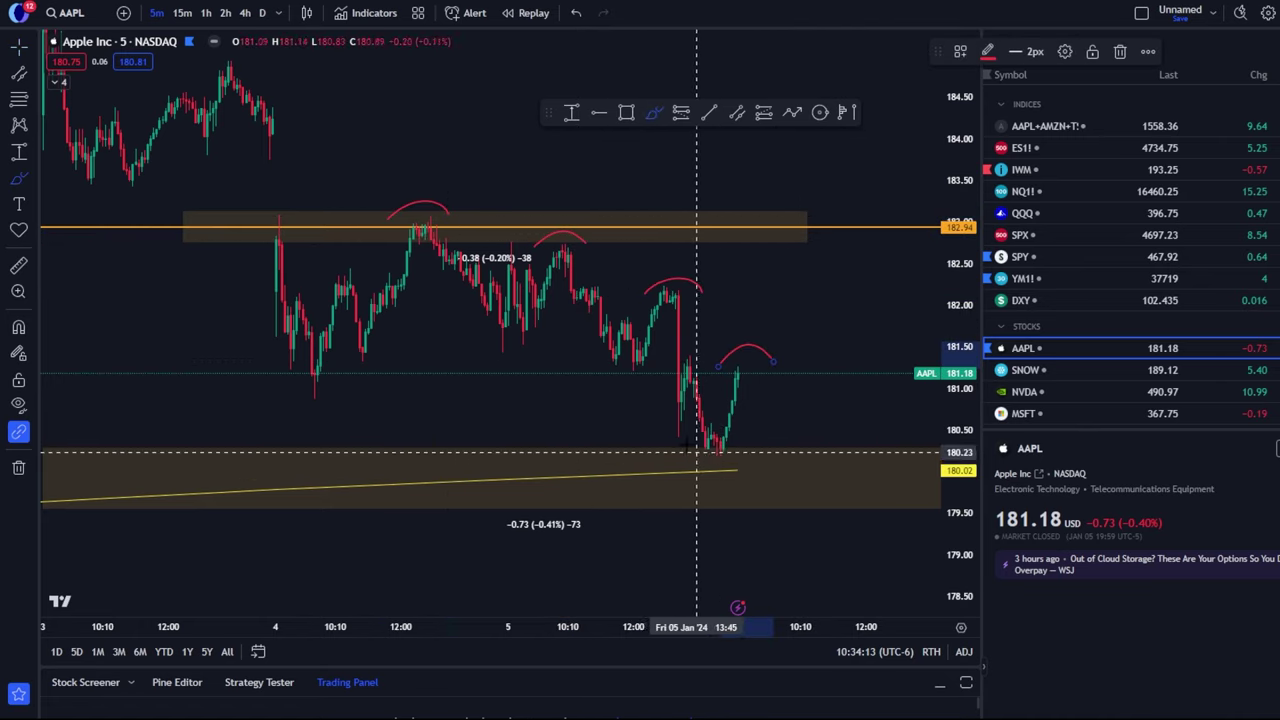
Circle the 5 January low at the moving average zone with the brush, and remove the circle and all the arcs.
{"action": "mouse_move", "coordinate": [754, 449]}
{"action": "left_mouse_down"}
{"action": "mouse_move", "coordinate": [690, 486]}
{"action": "mouse_move", "coordinate": [674, 451]}
{"action": "left_mouse_up"}
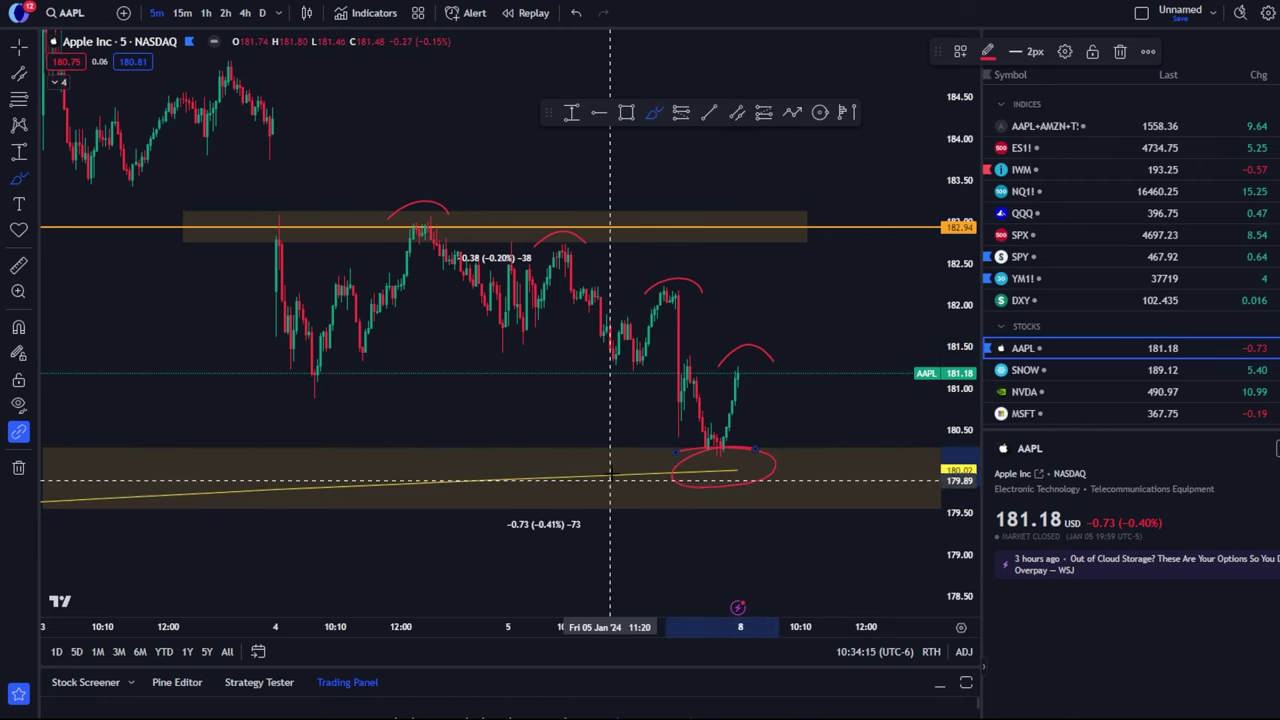
{"action": "key", "text": "Delete"}
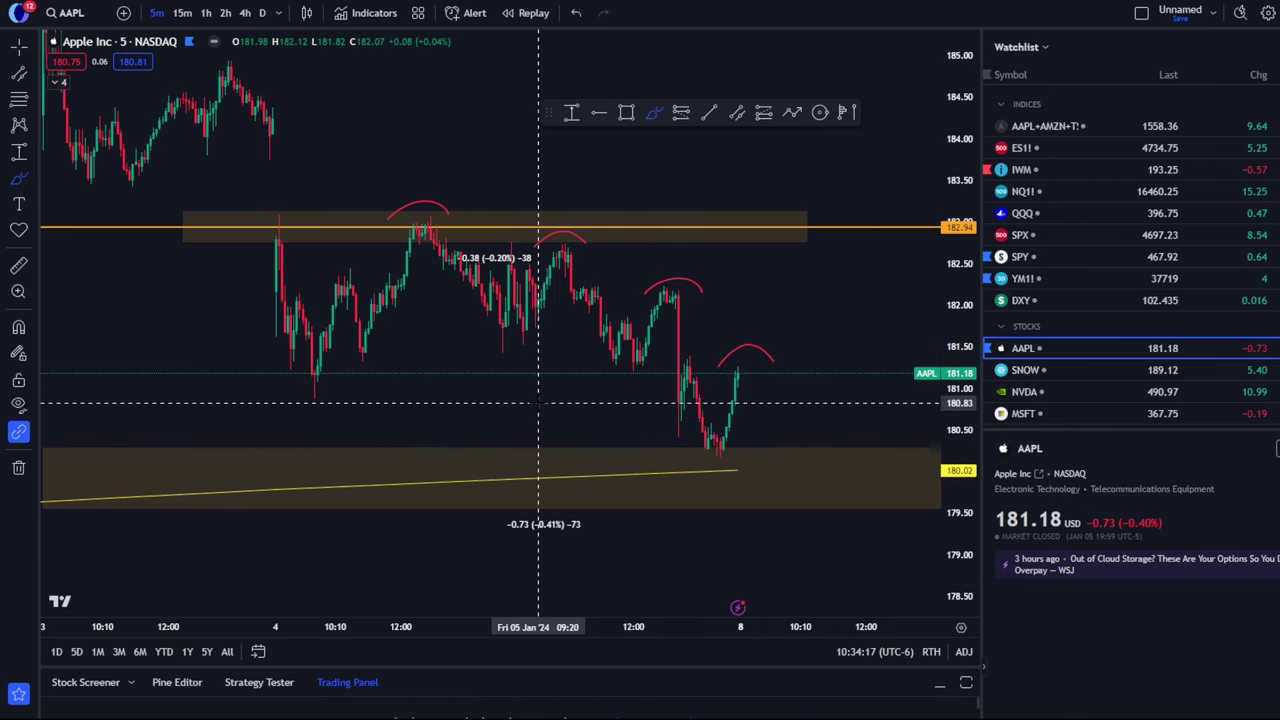
{"action": "left_click", "coordinate": [578, 13]}
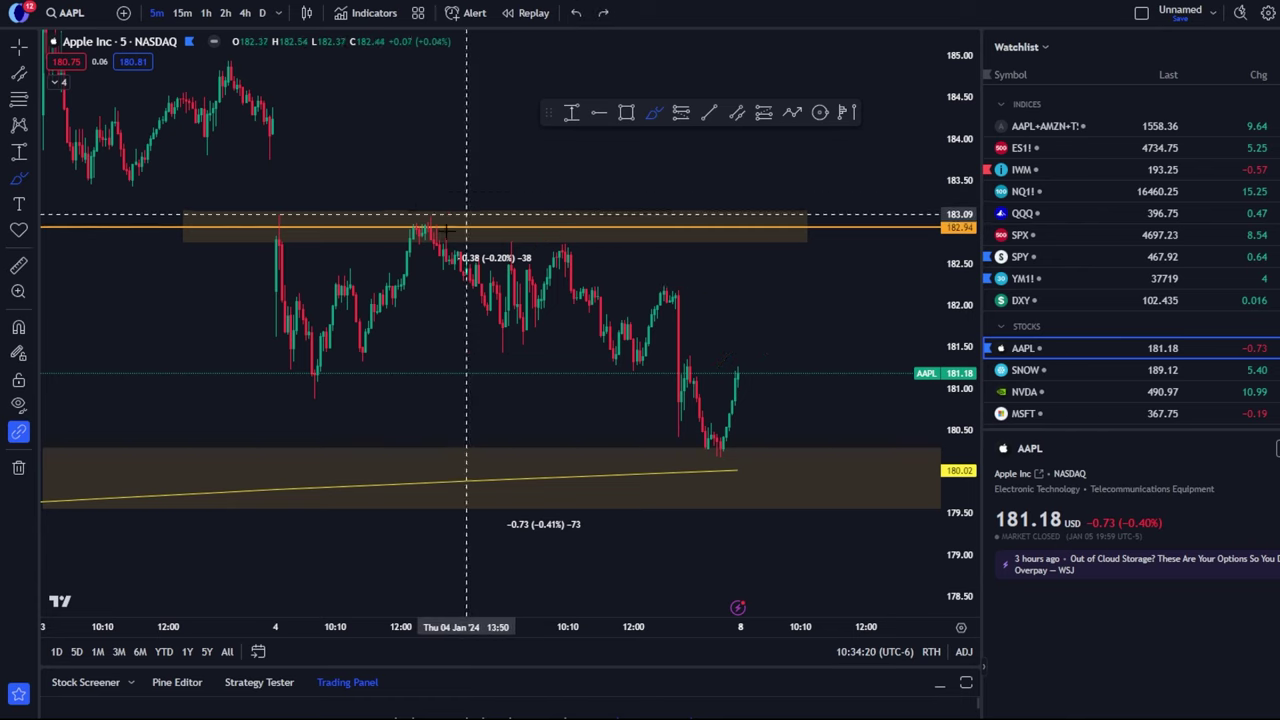
Make the hidden VWAP Session indicator visible on the AAPL chart.
{"action": "left_click", "coordinate": [58, 83]}
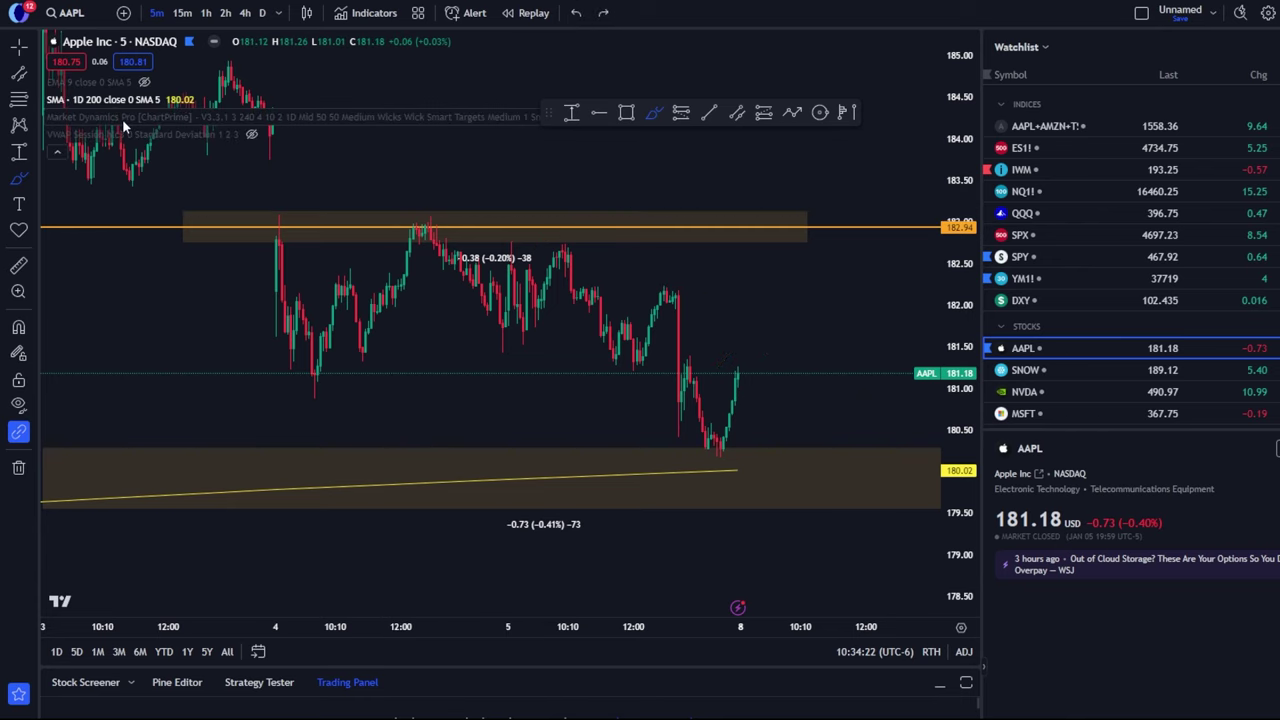
{"action": "left_click", "coordinate": [251, 134]}
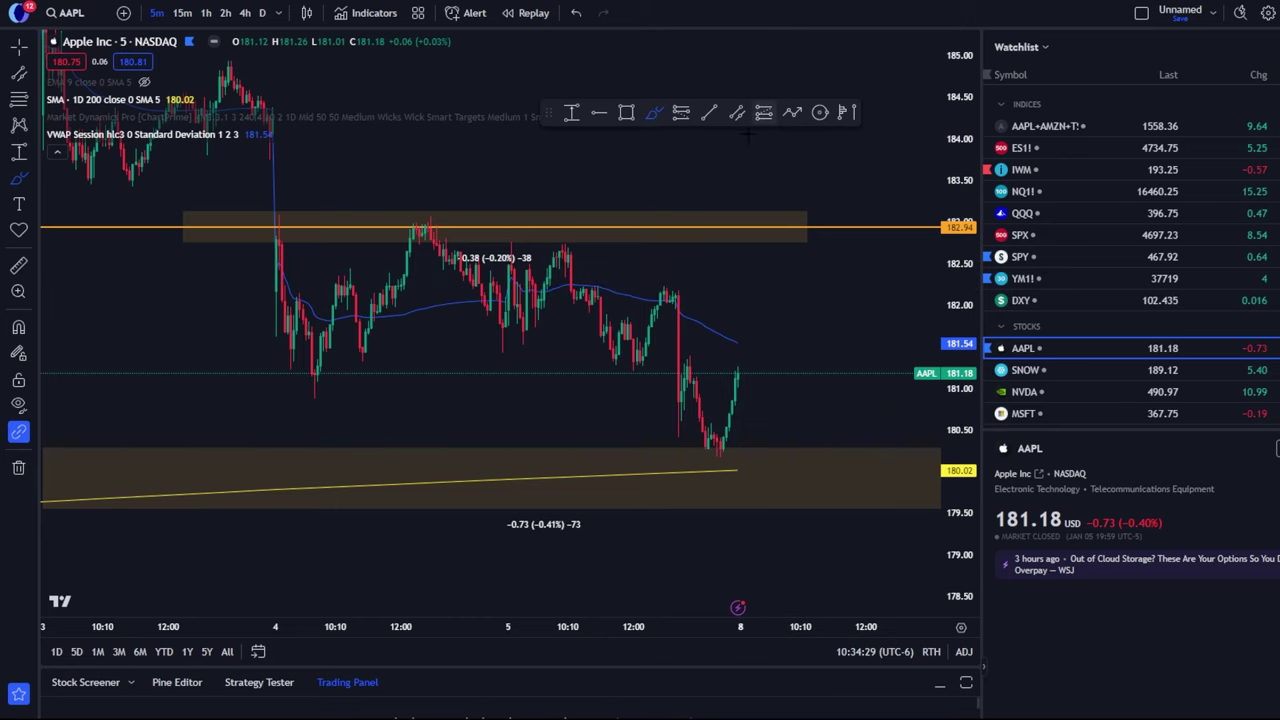
Draw a descending trend line above the lower highs from 183.31 on 4 Jan 10:35 to 182.07 on 8 Jan 09:50, and collapse the indicator legend.
{"action": "left_click", "coordinate": [350, 196]}
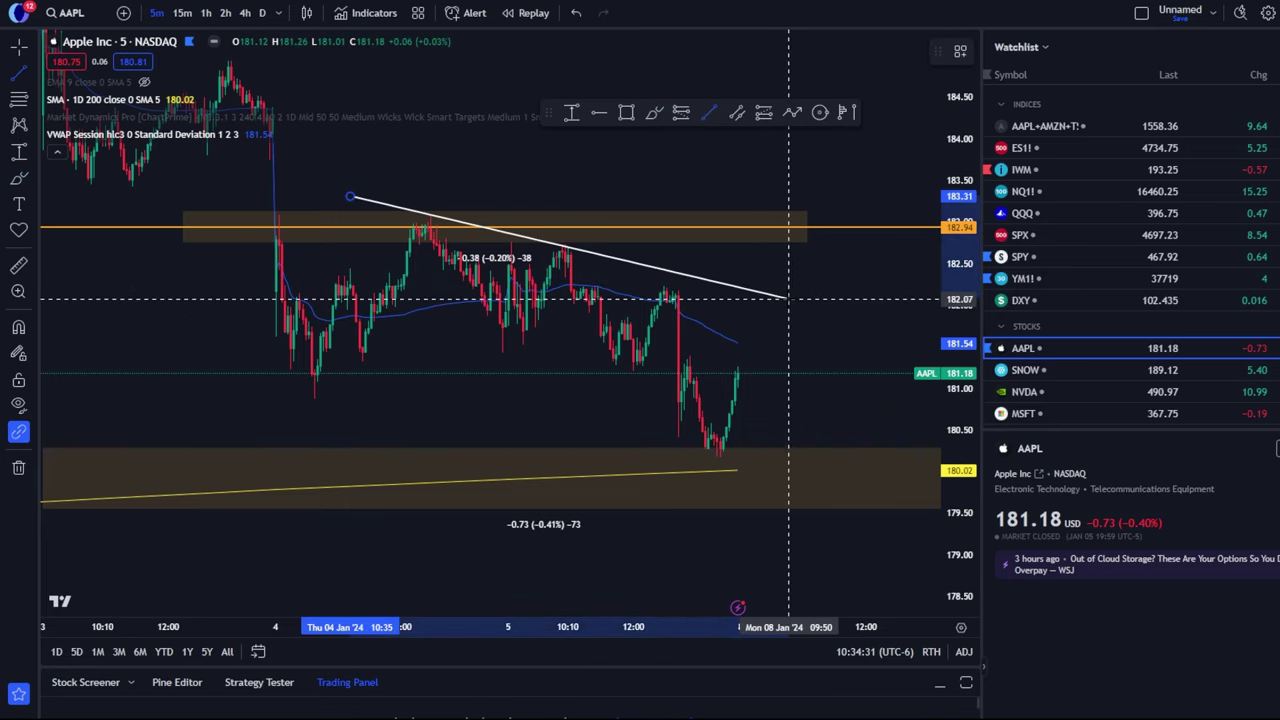
{"action": "left_click", "coordinate": [788, 298]}
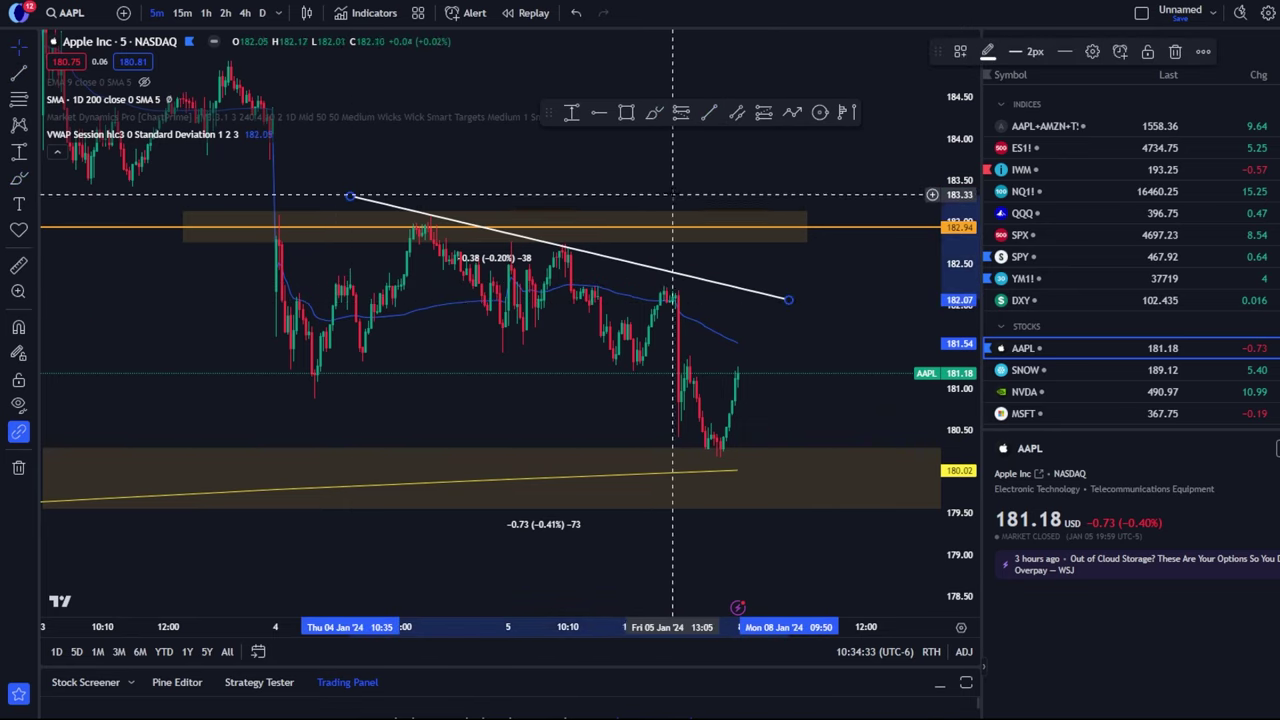
{"action": "left_click", "coordinate": [58, 152]}
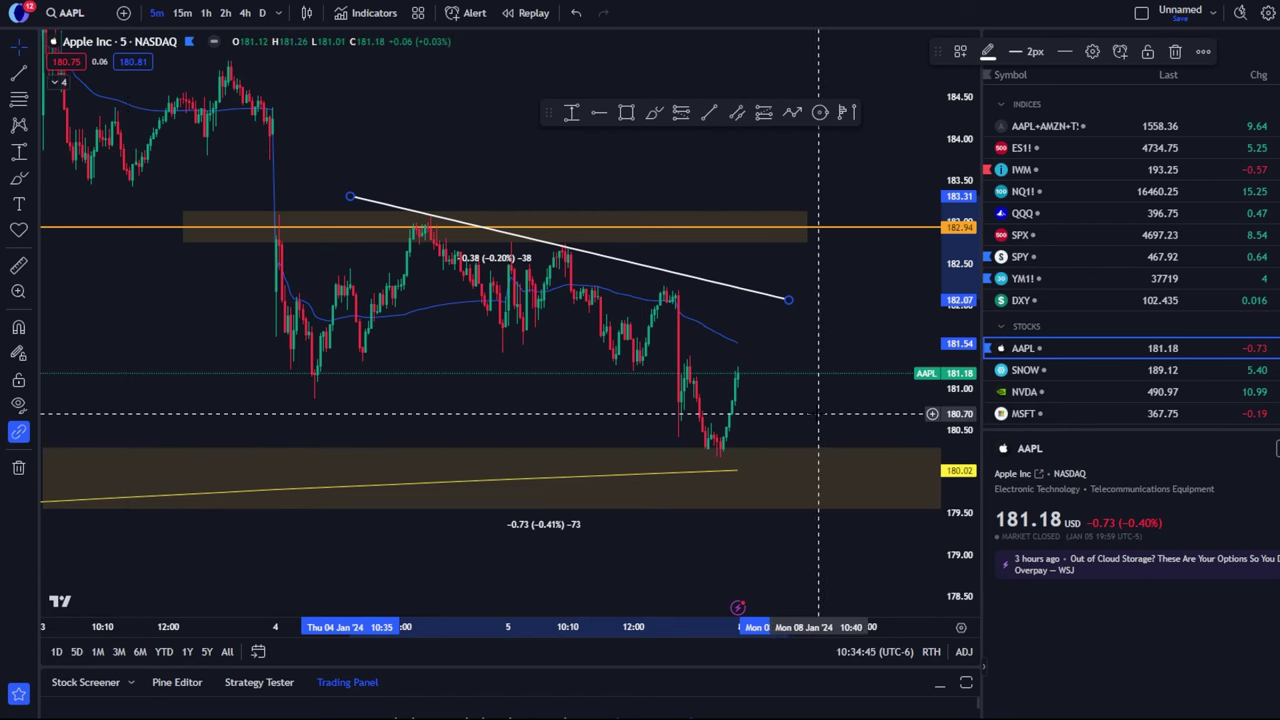
Examine NVDA's early-January recovery on the 5-minute chart and compare it with the NQ1! 5-minute chart.
{"action": "left_click", "coordinate": [1066, 388]}
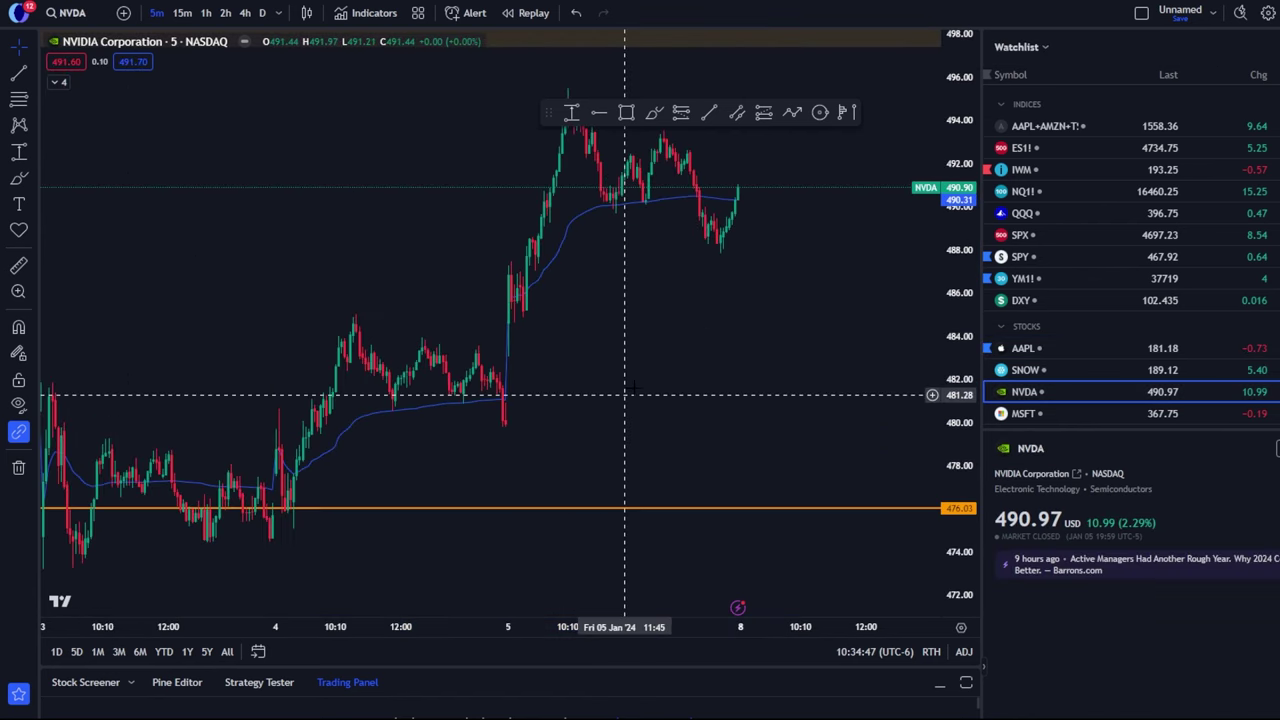
{"action": "left_click_drag", "start_coordinate": [623, 394], "coordinate": [945, 470]}
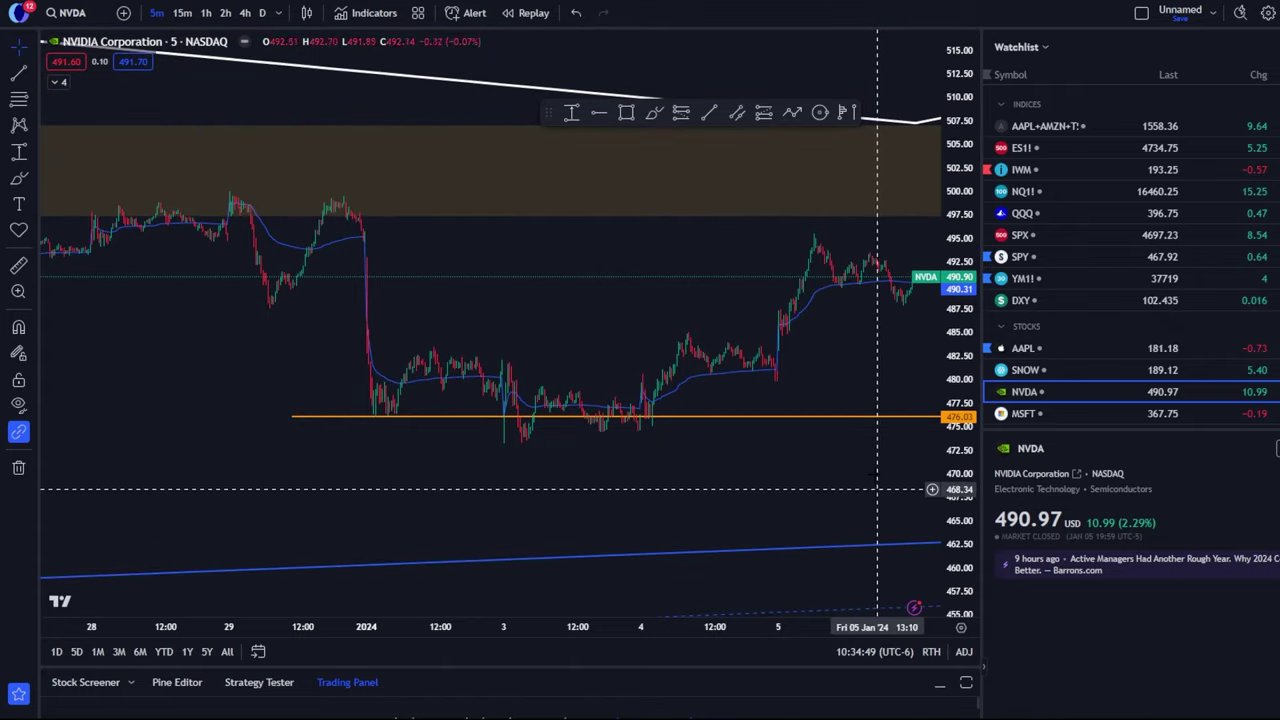
{"action": "left_click_drag", "start_coordinate": [900, 270], "coordinate": [925, 299]}
{"action": "scroll", "coordinate": [771, 428], "scroll_direction": "up", "scroll_amount": 3}
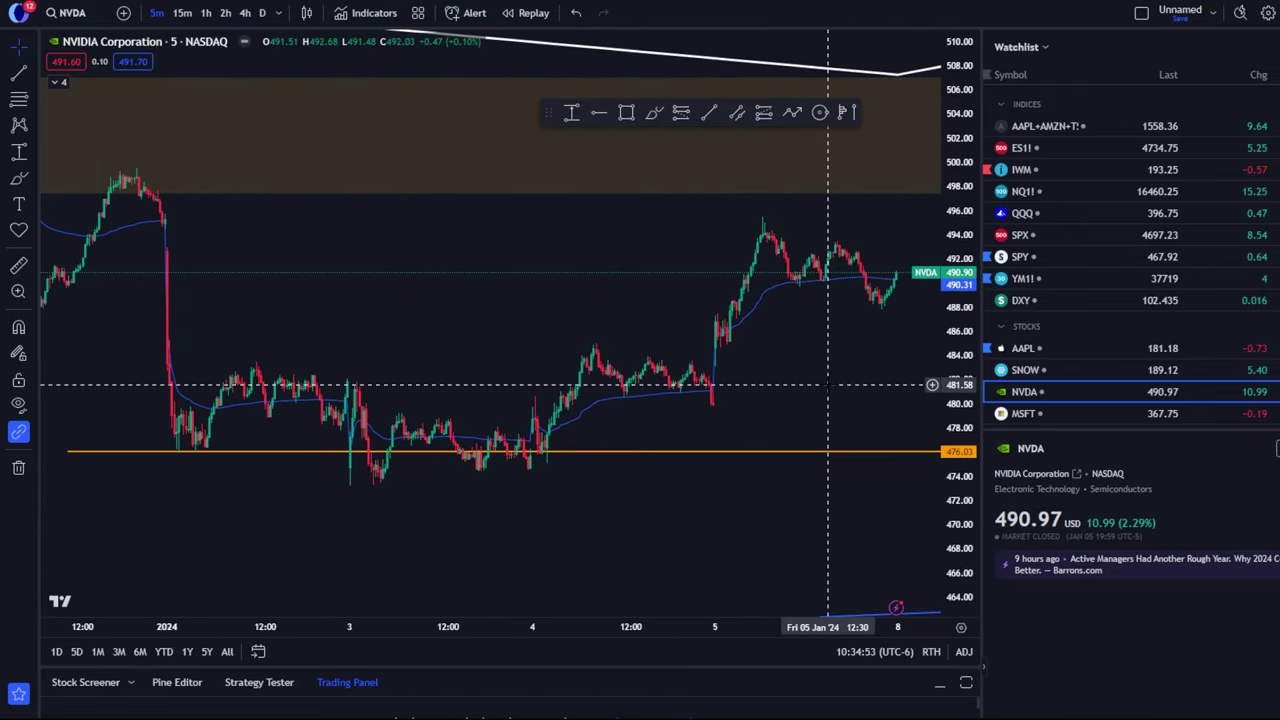
{"action": "left_click", "coordinate": [1076, 190]}
{"action": "scroll", "coordinate": [952, 276], "scroll_direction": "down", "scroll_amount": 5}
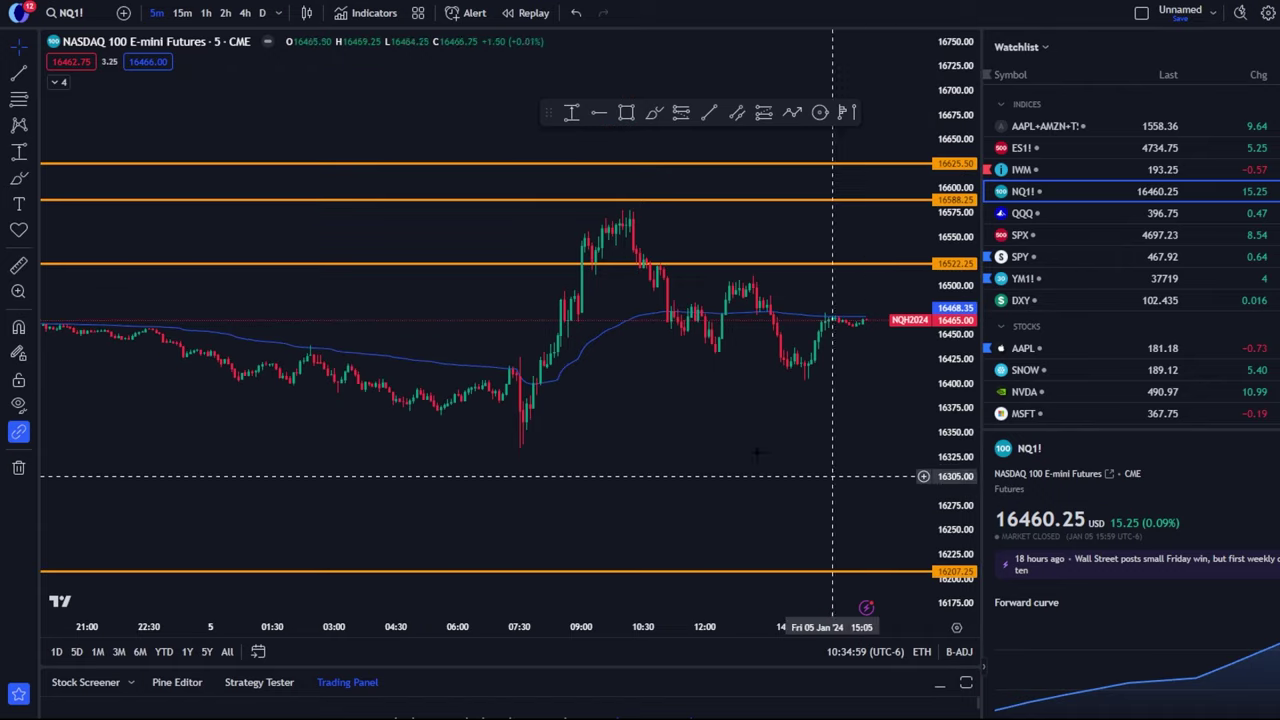
{"action": "scroll", "coordinate": [790, 437], "scroll_direction": "down", "scroll_amount": 5}
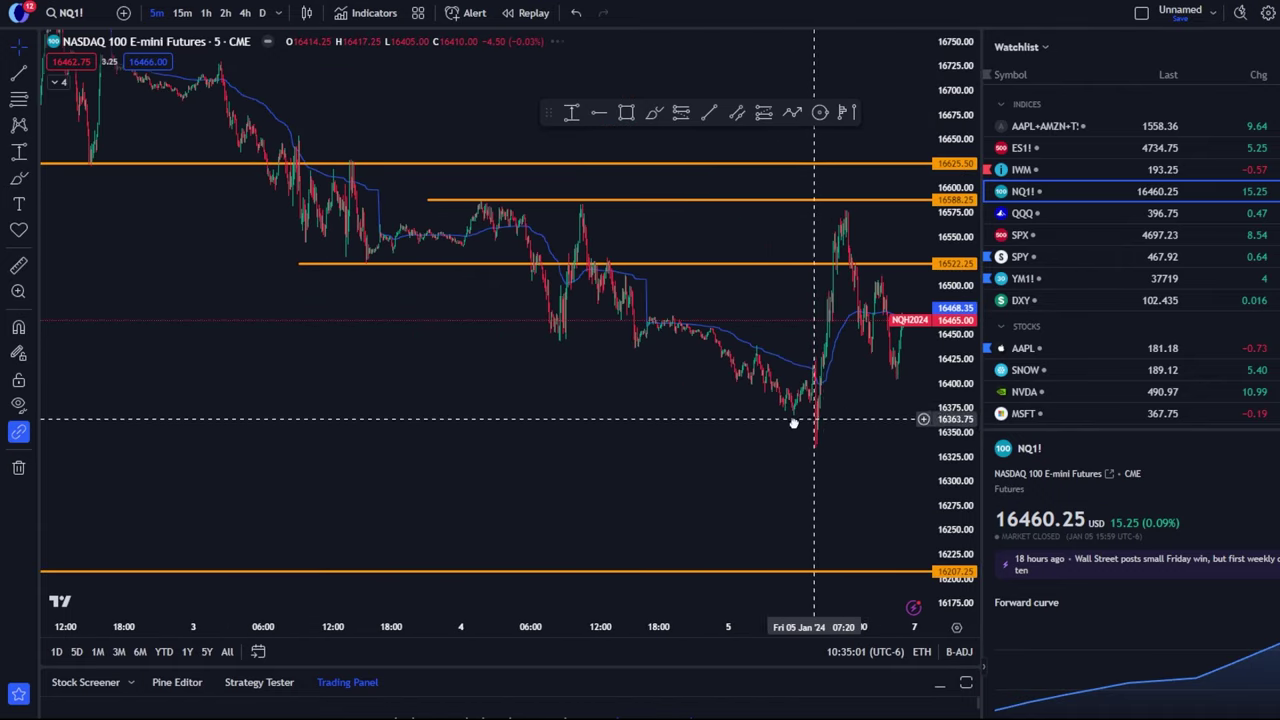
Draw a descending parallel channel on NVDA from 495.69 on 5 Jan to 490.55 on 8 Jan, its lower line from 491.08 to 485.95.
{"action": "left_click", "coordinate": [1100, 391]}
{"action": "scroll", "coordinate": [768, 416], "scroll_direction": "up", "scroll_amount": 5}
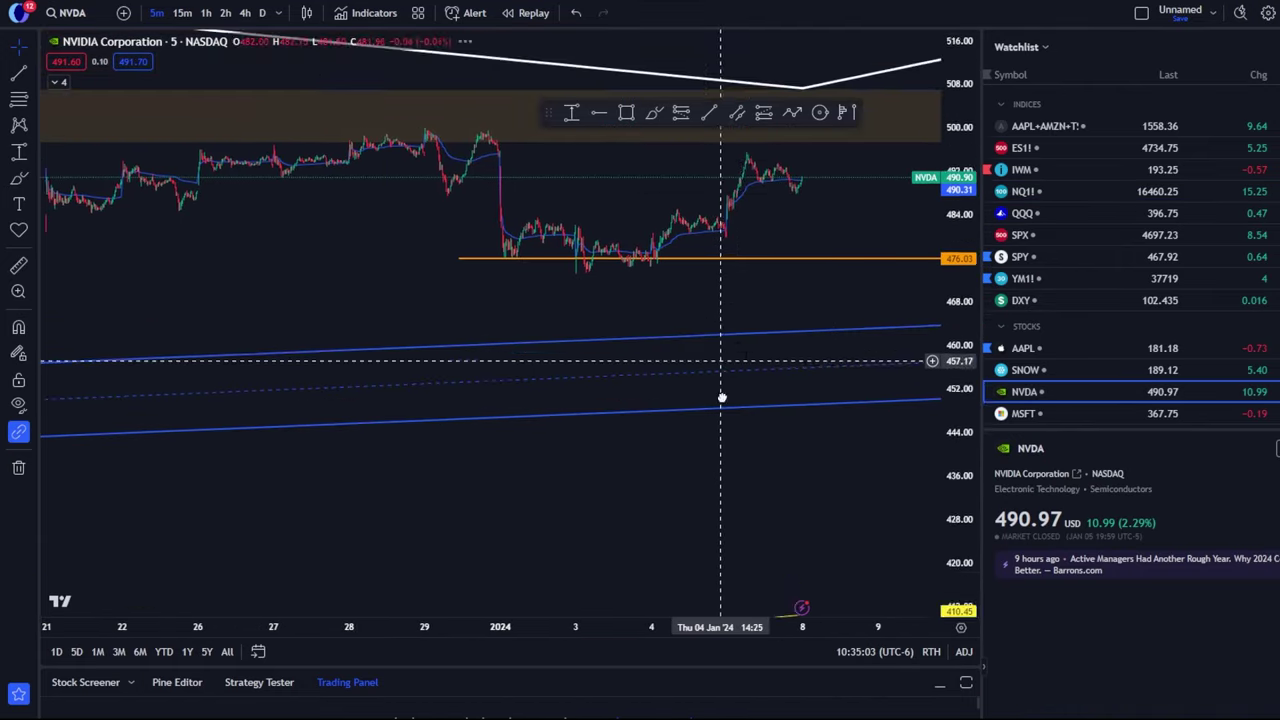
{"action": "scroll", "coordinate": [773, 347], "scroll_direction": "left", "scroll_amount": 3}
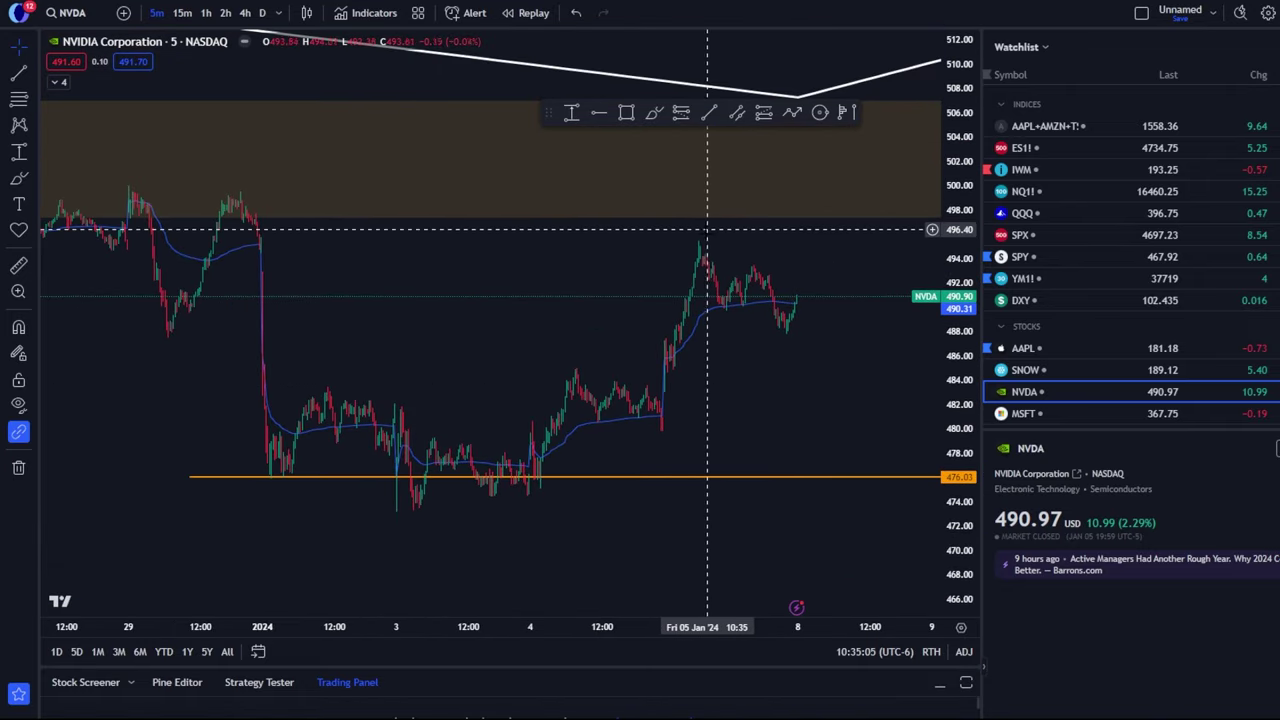
{"action": "left_click", "coordinate": [737, 112]}
{"action": "left_click", "coordinate": [699, 240]}
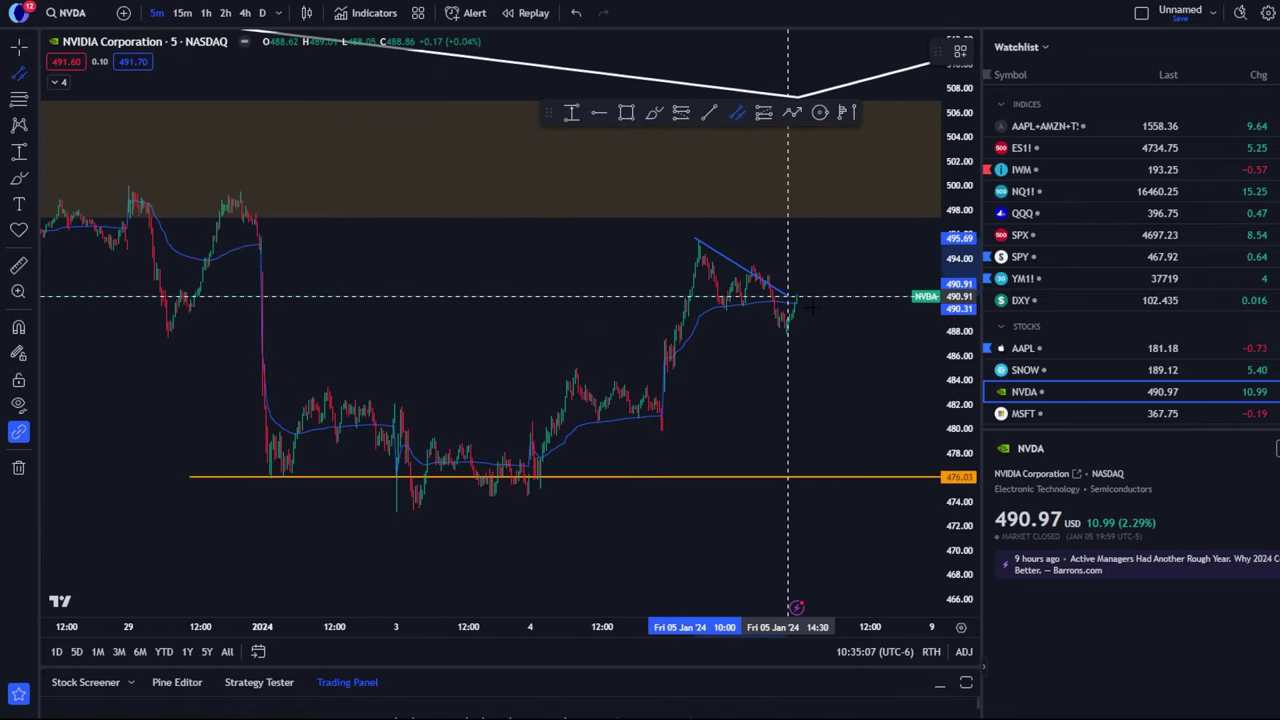
{"action": "left_click", "coordinate": [829, 299]}
{"action": "left_click", "coordinate": [790, 338]}
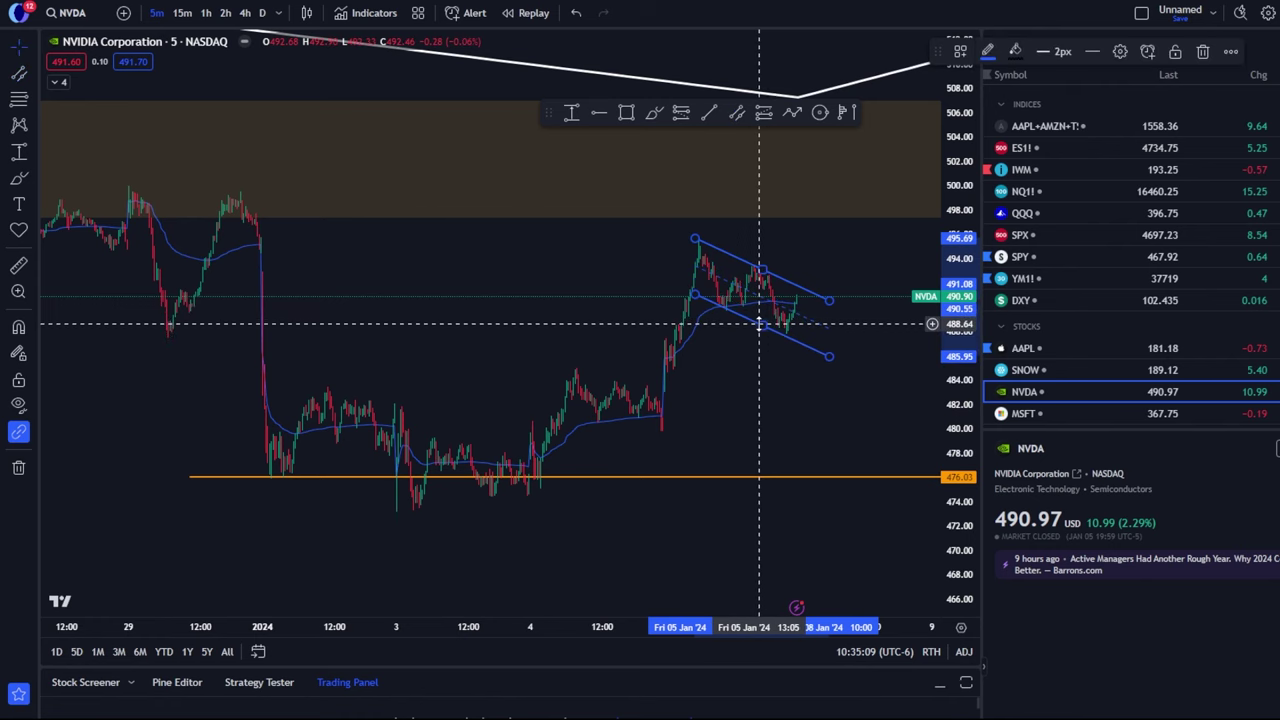
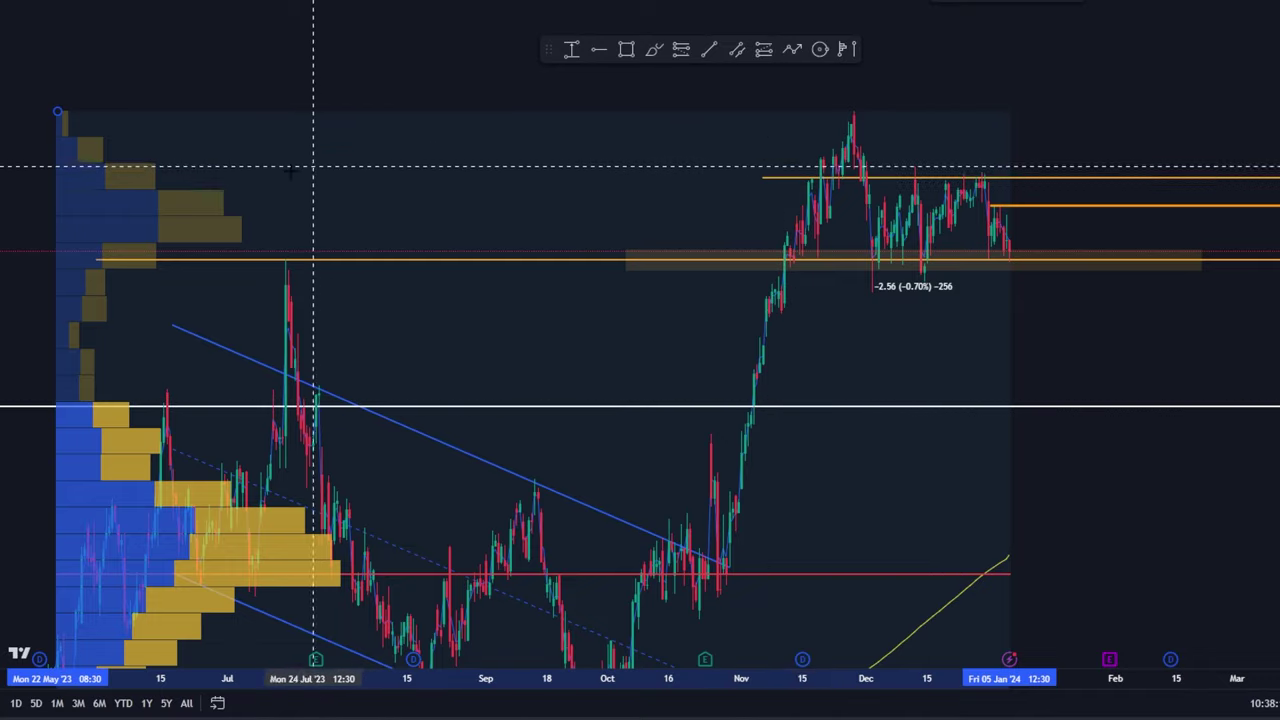
Delete the volume profile spanning 22 May '23 to 5 Jan '24 and inspect price from November to January around the orange levels.
{"action": "key", "text": "Delete"}
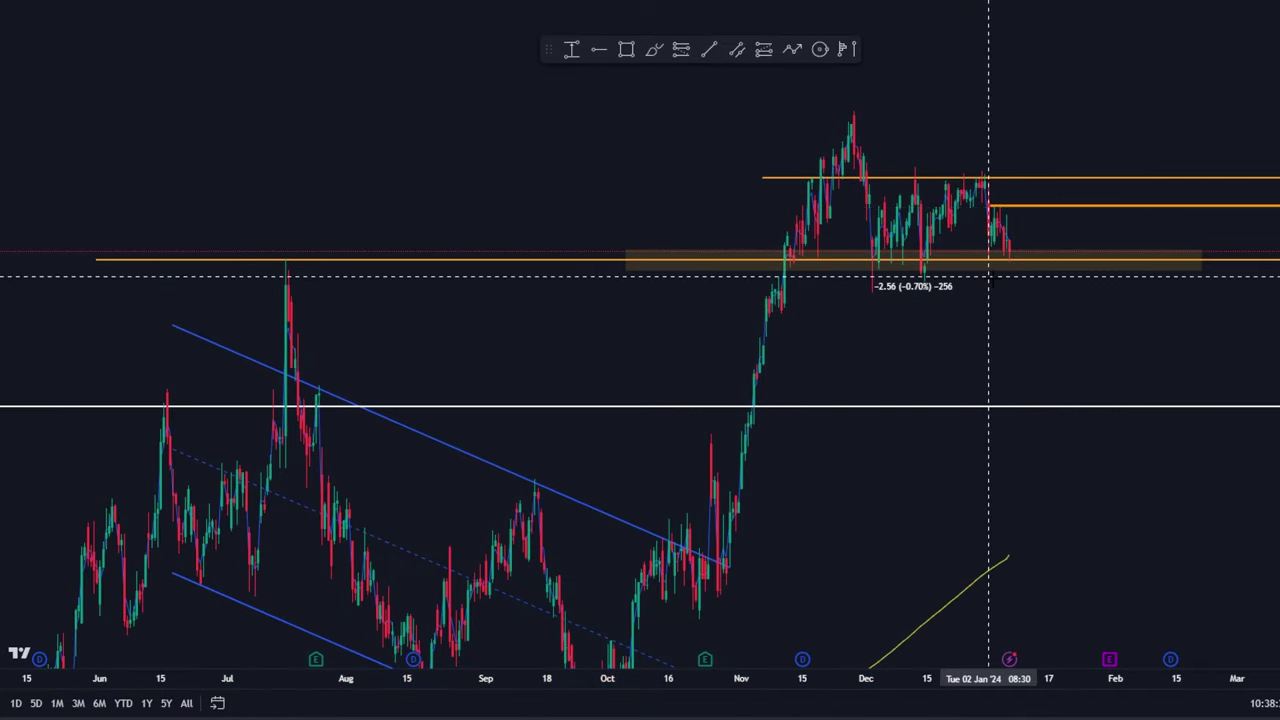
{"action": "scroll", "coordinate": [988, 271], "scroll_direction": "up", "scroll_amount": 5}
{"action": "scroll", "coordinate": [1060, 290], "scroll_direction": "up", "scroll_amount": 5}
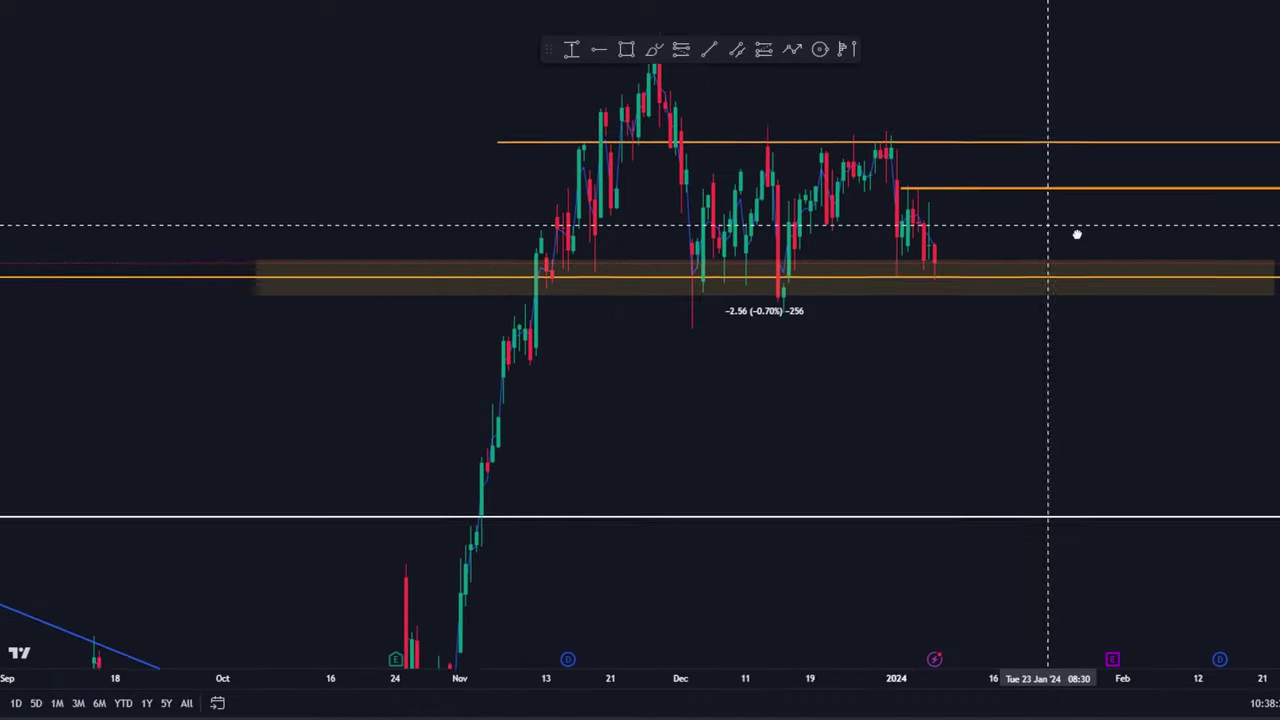
{"action": "scroll", "coordinate": [905, 275], "scroll_direction": "left", "scroll_amount": 3}
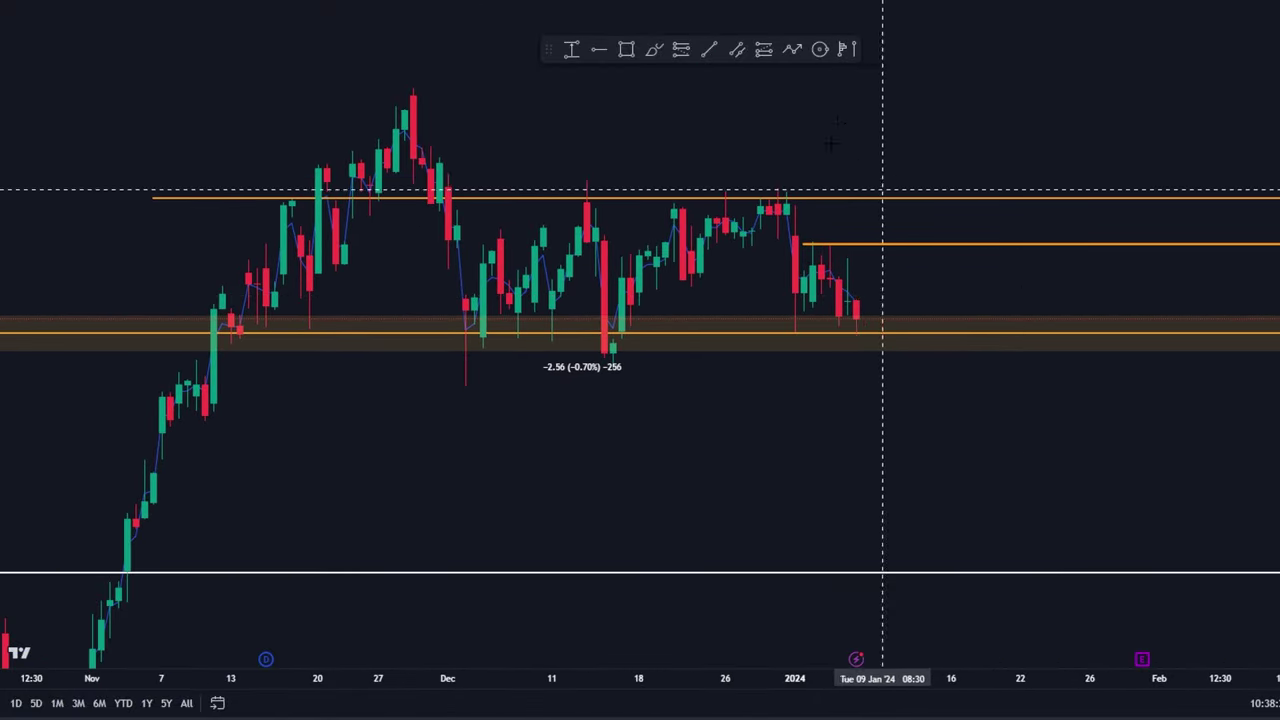
Draw a projection path from about 4 Jan falling below the orange support zone, retesting its line, and dropping again to about 17 Jan.
{"action": "scroll", "coordinate": [908, 290], "scroll_direction": "right", "scroll_amount": 2}
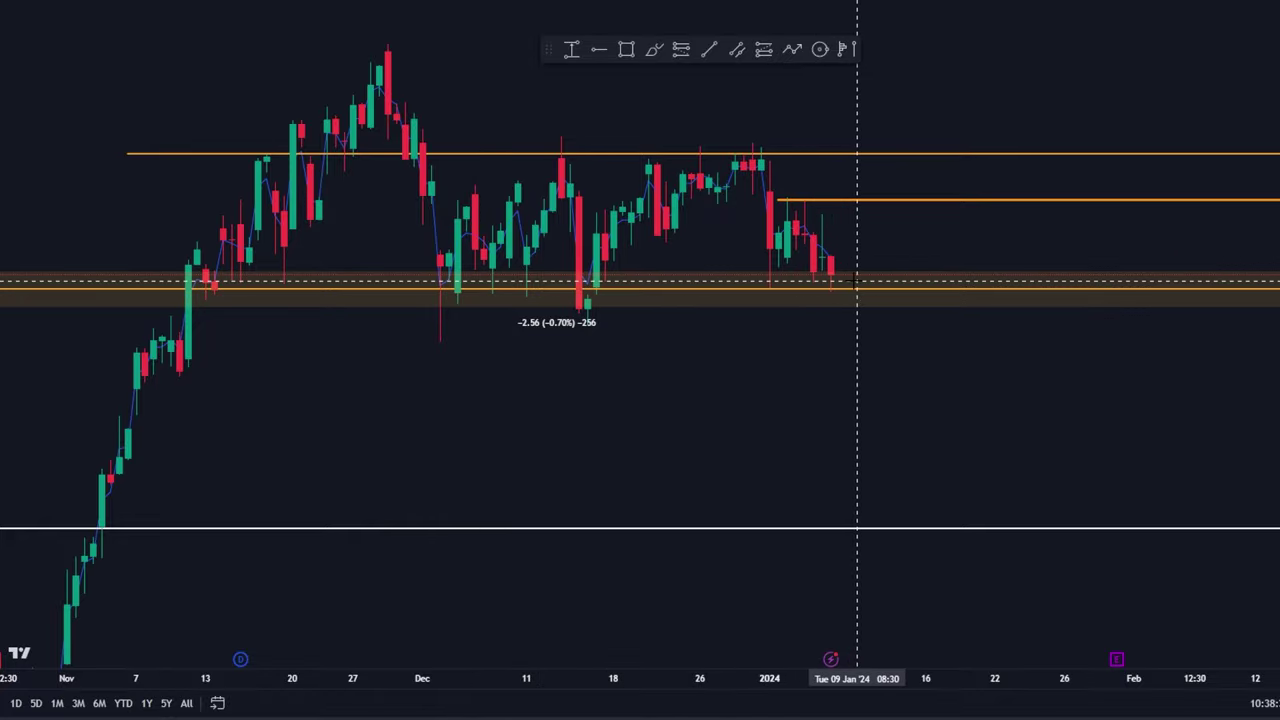
{"action": "left_click", "coordinate": [792, 49]}
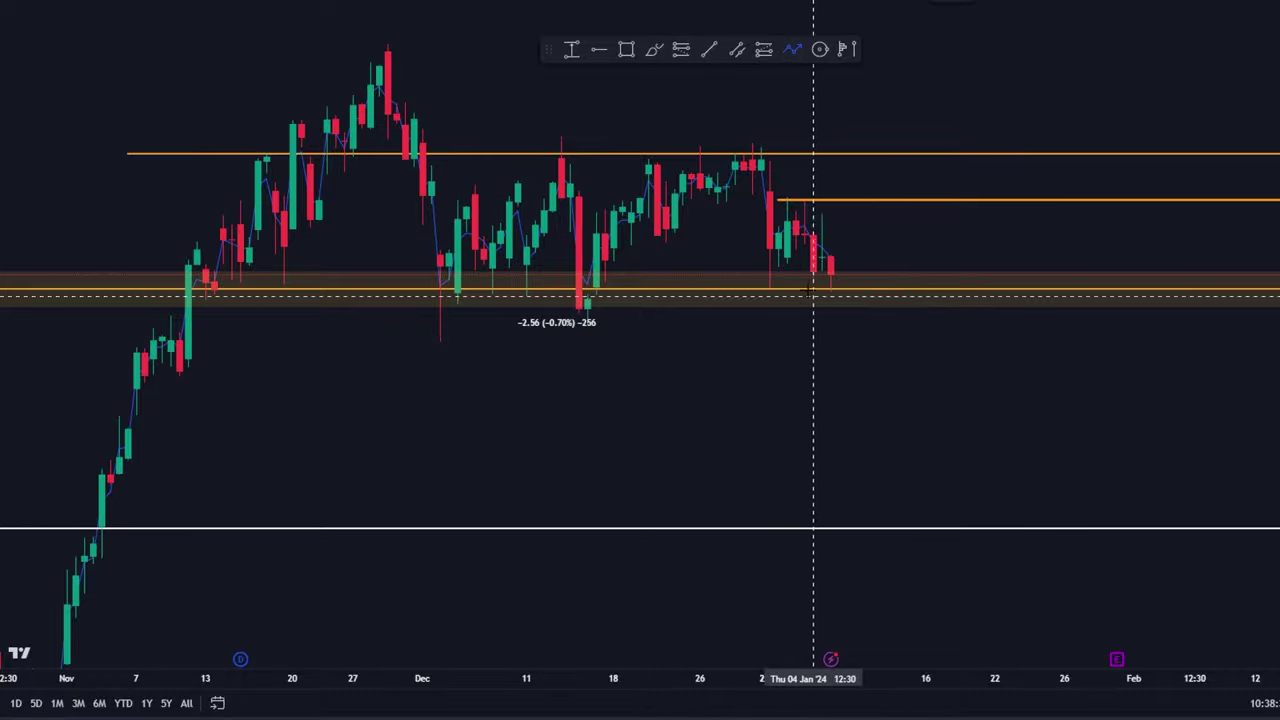
{"action": "left_click", "coordinate": [804, 259]}
{"action": "left_click", "coordinate": [864, 338]}
{"action": "left_click", "coordinate": [907, 289]}
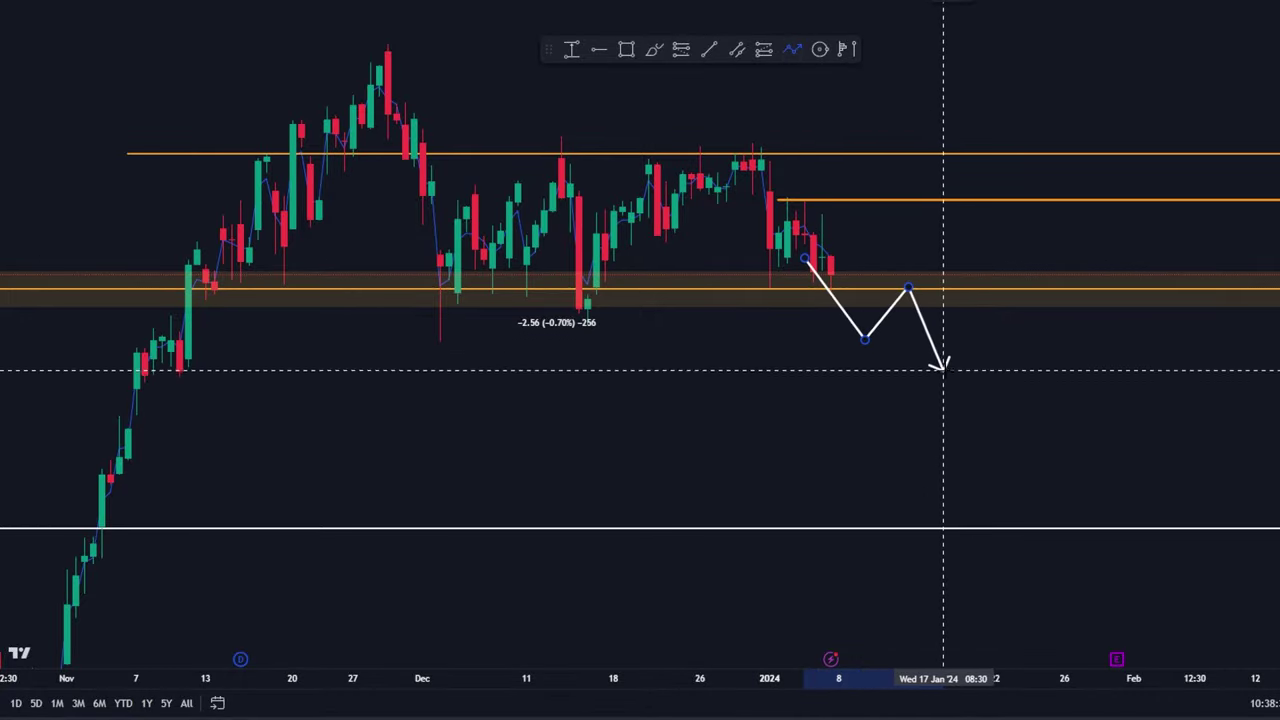
{"action": "double_click", "coordinate": [943, 368]}
{"action": "scroll", "coordinate": [929, 337], "scroll_direction": "up", "scroll_amount": 3}
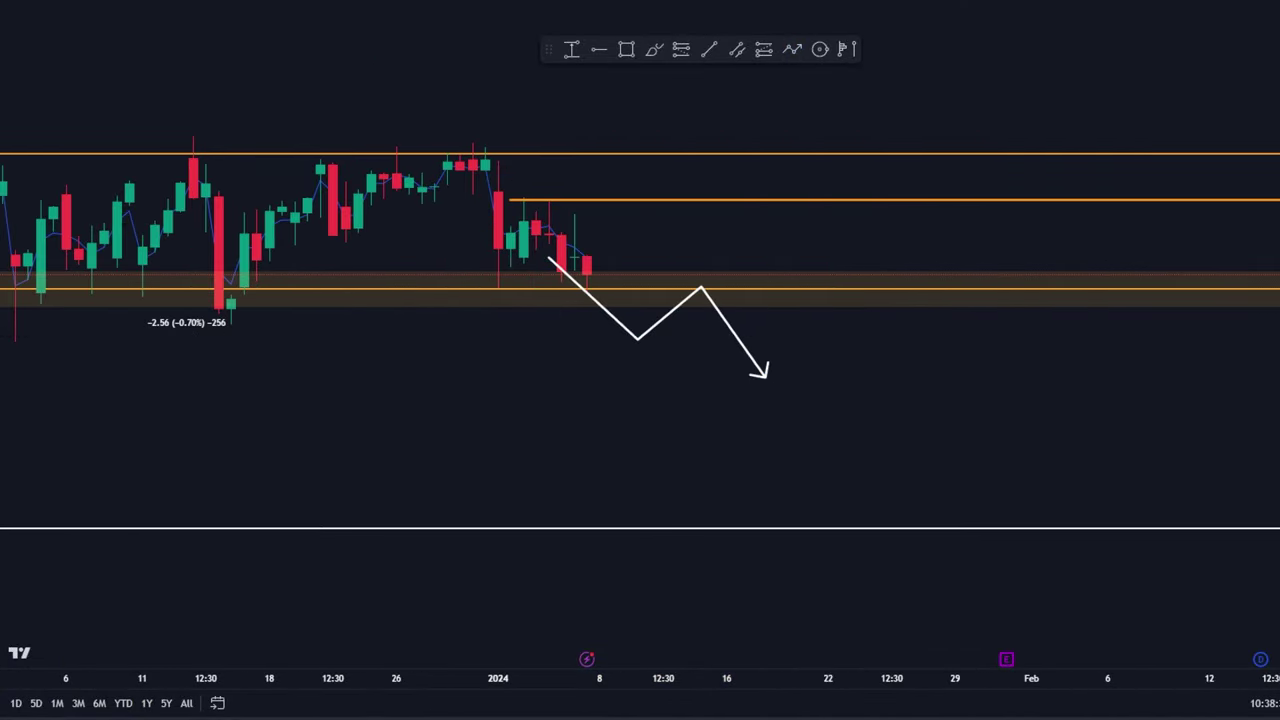
Place a short position at the retest, starting 11 Jan 08:30, with a stop of about 2.04 and a target of about 4.74.
{"action": "scroll", "coordinate": [986, 300], "scroll_direction": "left", "scroll_amount": 5}
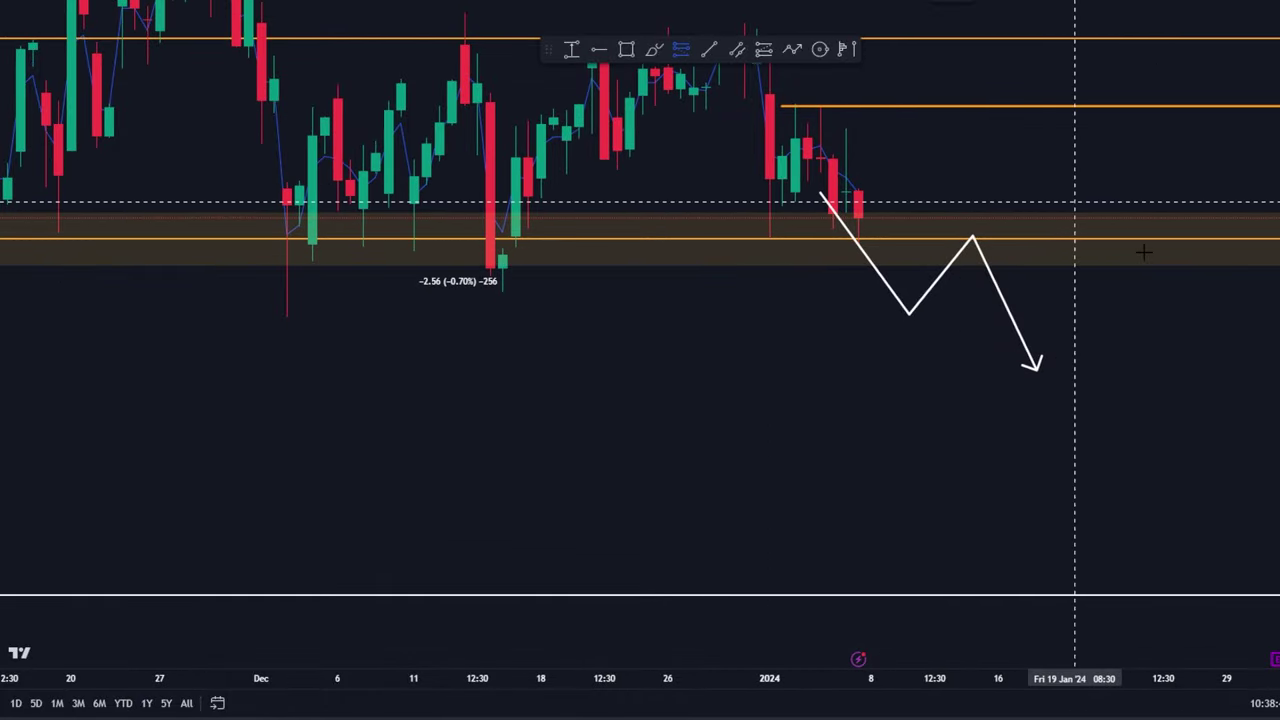
{"action": "left_click", "coordinate": [973, 245]}
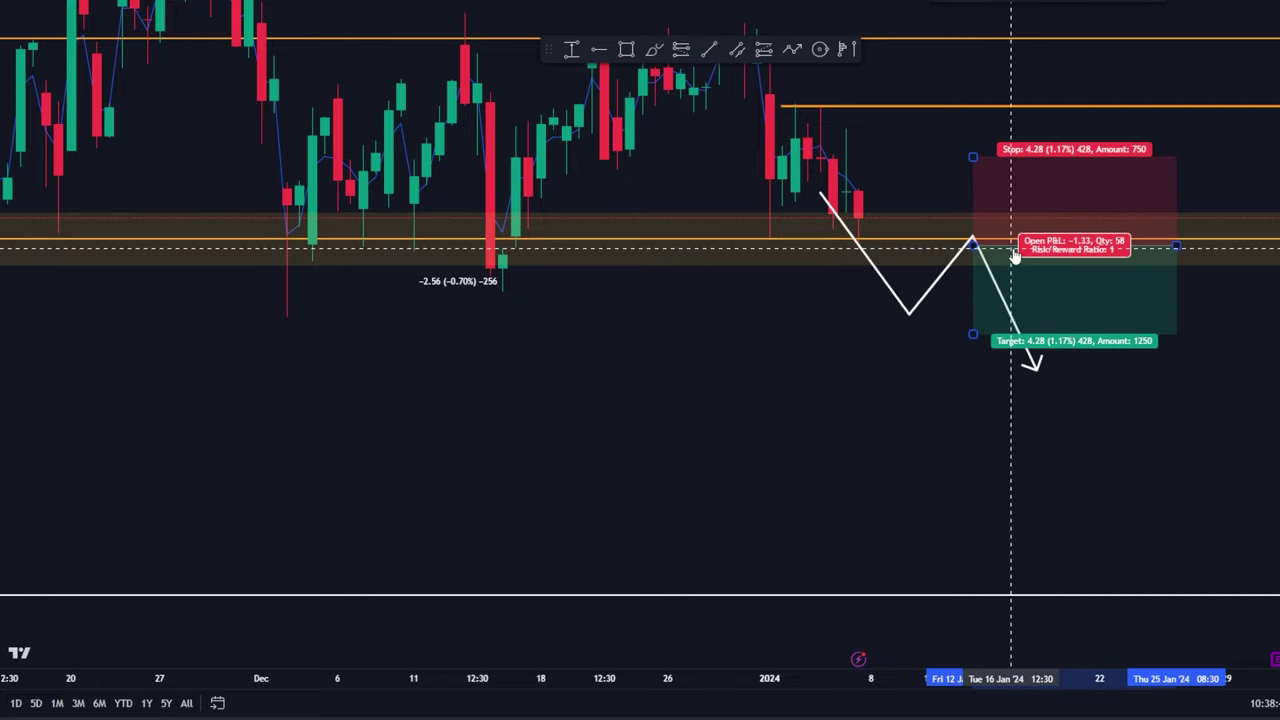
{"action": "left_click_drag", "start_coordinate": [1015, 257], "coordinate": [990, 246]}
{"action": "mouse_move", "coordinate": [947, 154]}
{"action": "left_mouse_down"}
{"action": "mouse_move", "coordinate": [931, 240]}
{"action": "mouse_move", "coordinate": [942, 200]}
{"action": "left_mouse_up"}
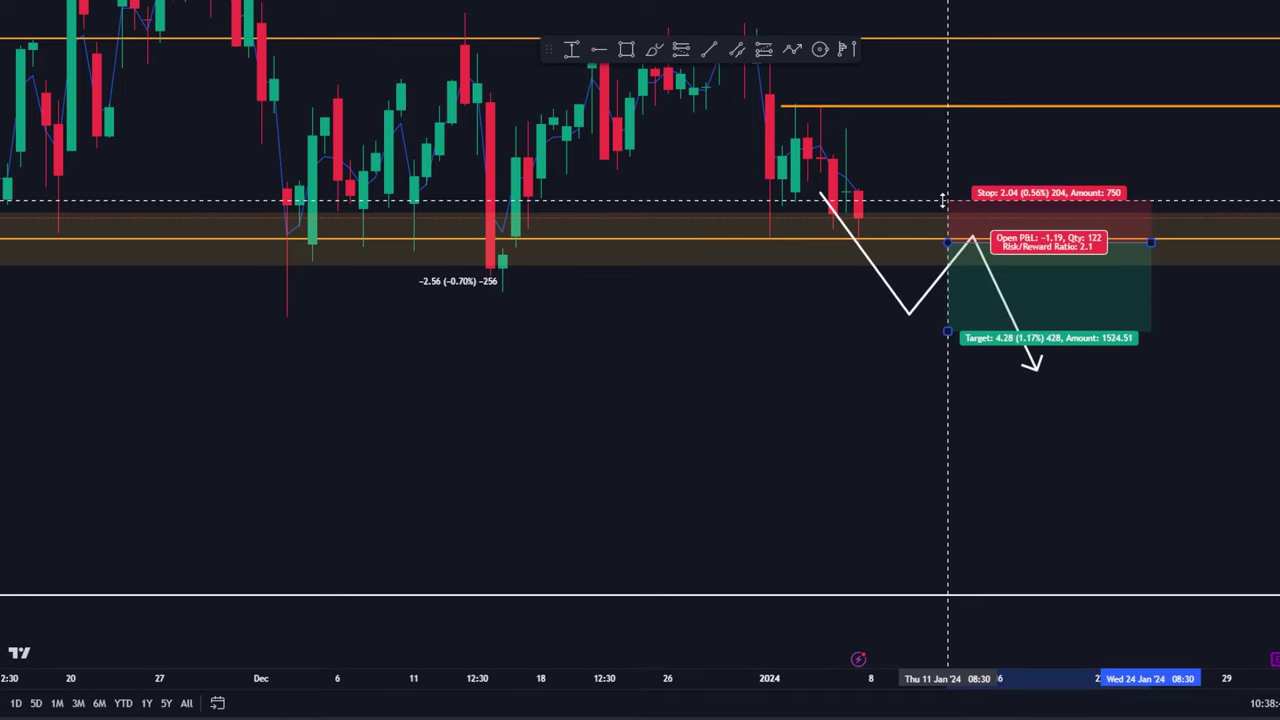
{"action": "scroll", "coordinate": [1000, 280], "scroll_direction": "down", "scroll_amount": 3}
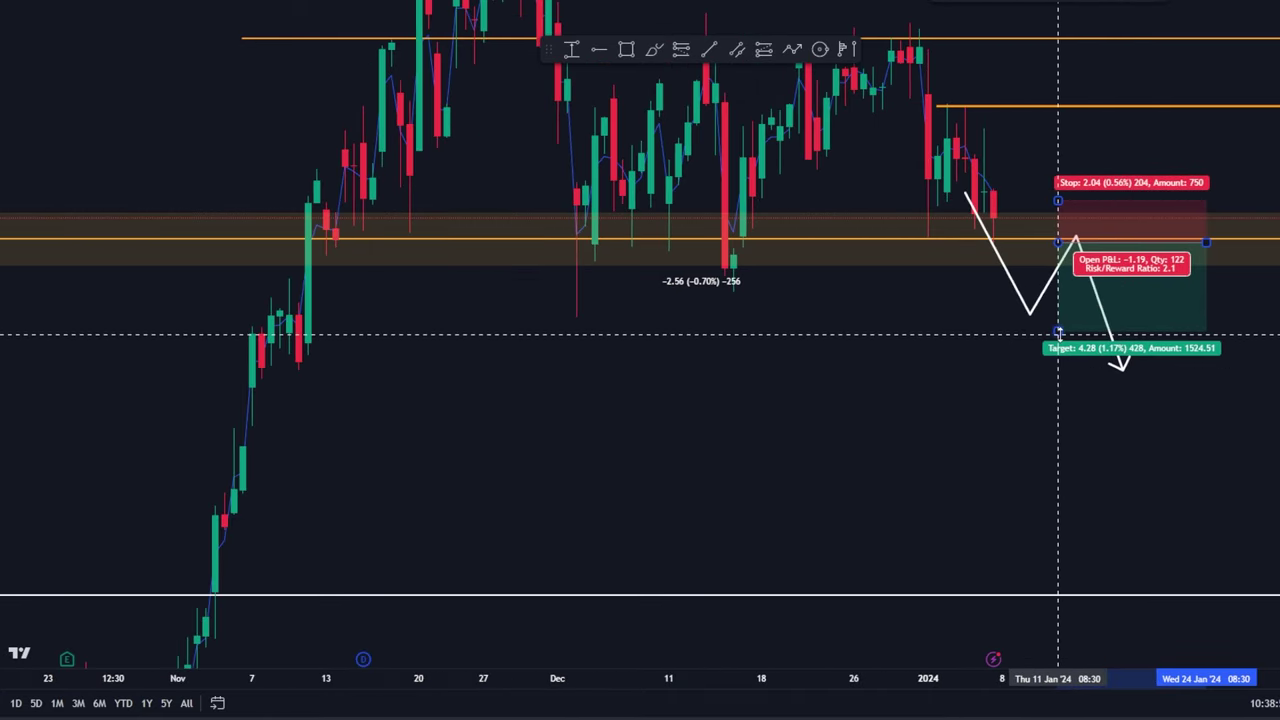
{"action": "left_click_drag", "start_coordinate": [789, 422], "coordinate": [461, 412]}
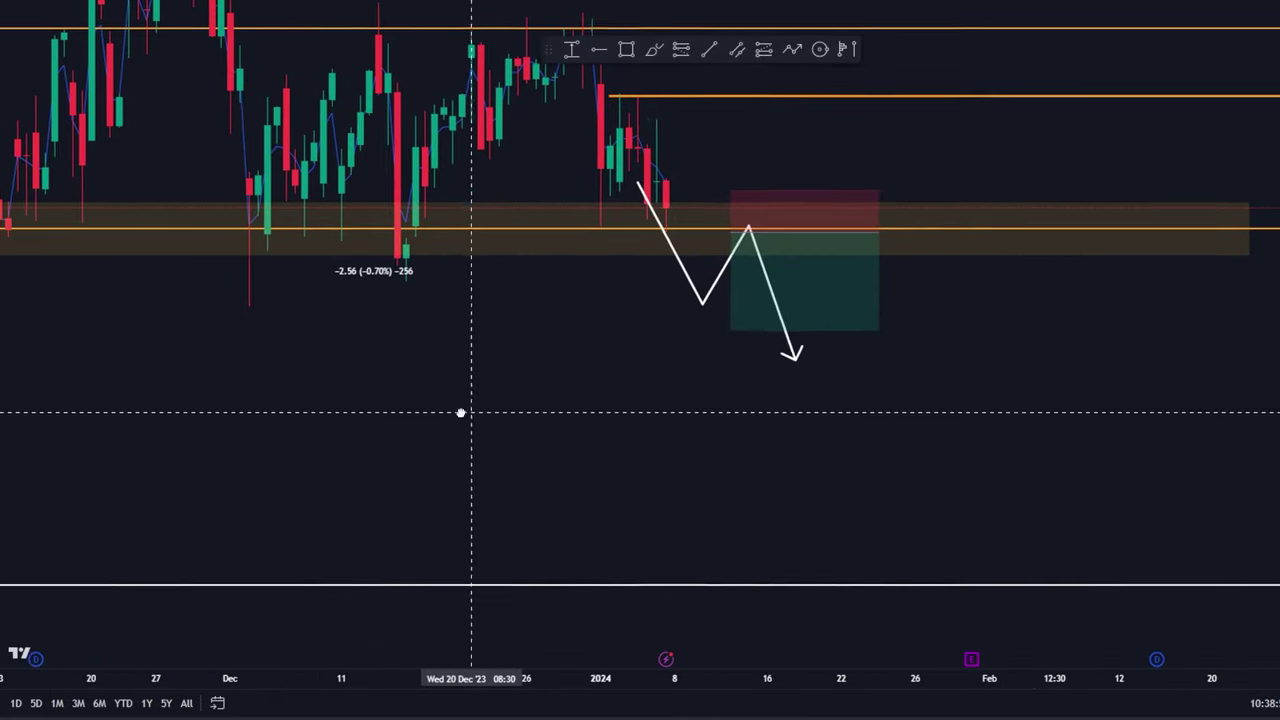
Place a second short position from 25 Jan 12:30 with a stop of about 2.15 and a target of about 16.28, just above the white line.
{"action": "left_click", "coordinate": [684, 52]}
{"action": "left_click", "coordinate": [895, 232]}
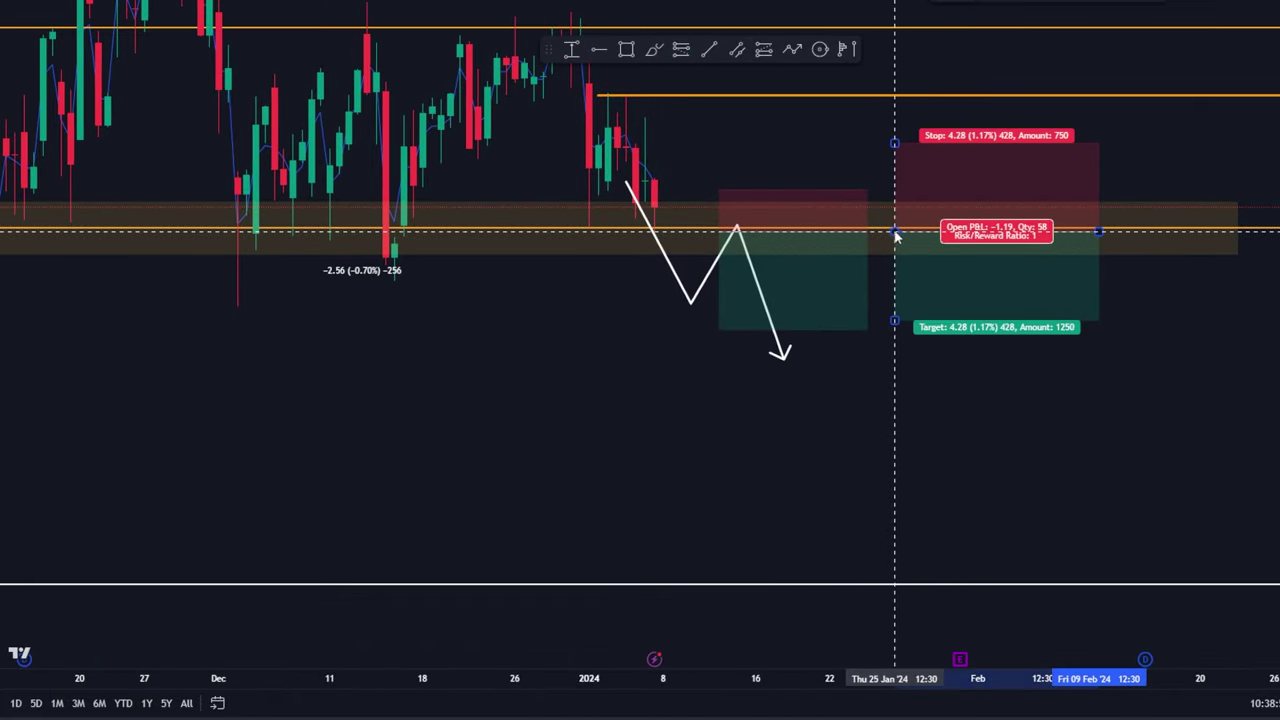
{"action": "left_click_drag", "start_coordinate": [895, 141], "coordinate": [895, 186]}
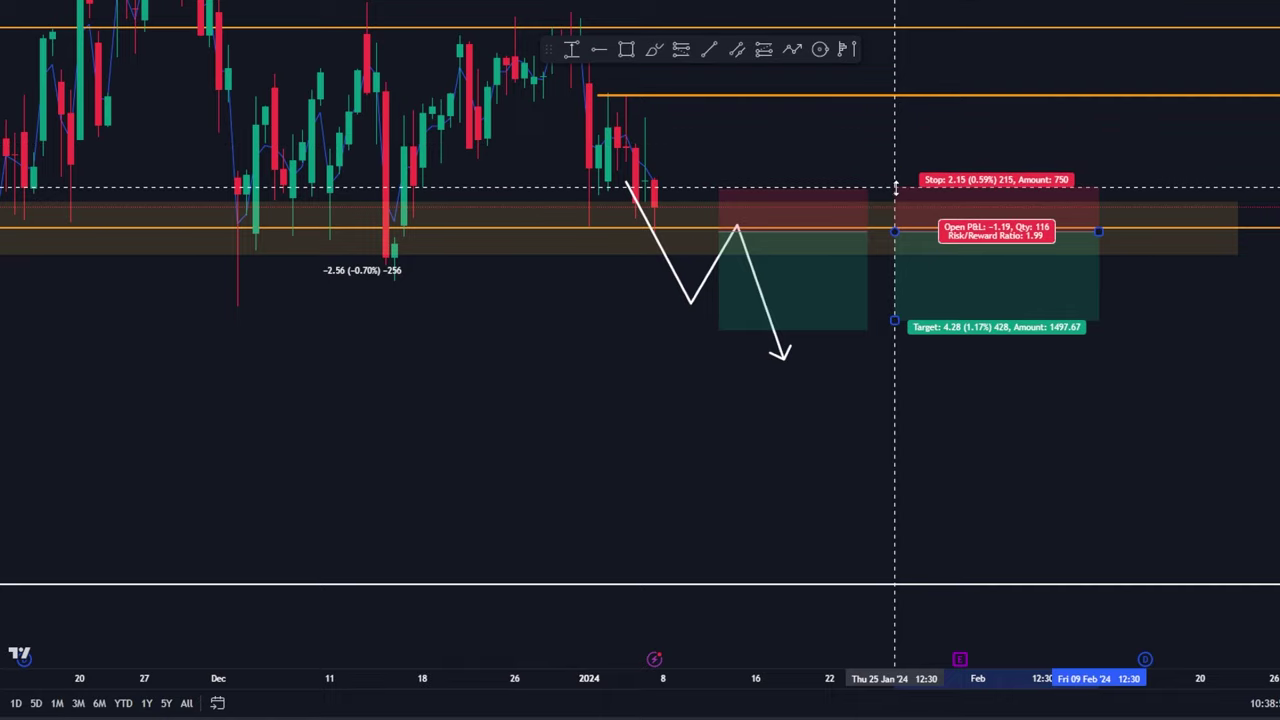
{"action": "left_click_drag", "start_coordinate": [894, 319], "coordinate": [894, 567]}
Reposition the smaller short position to start at the path's retest peak on 12 Jan 08:30 and compare it with the larger one.
{"action": "left_click", "coordinate": [788, 262]}
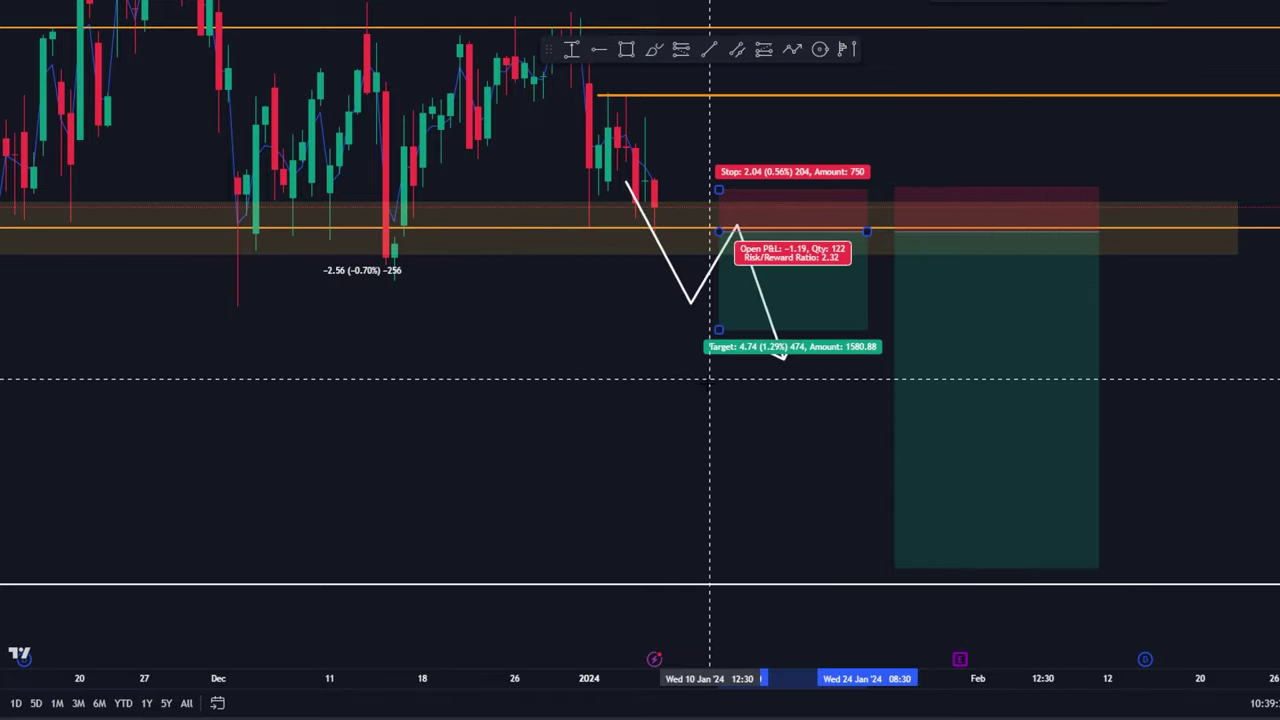
{"action": "left_click_drag", "start_coordinate": [737, 429], "coordinate": [871, 429]}
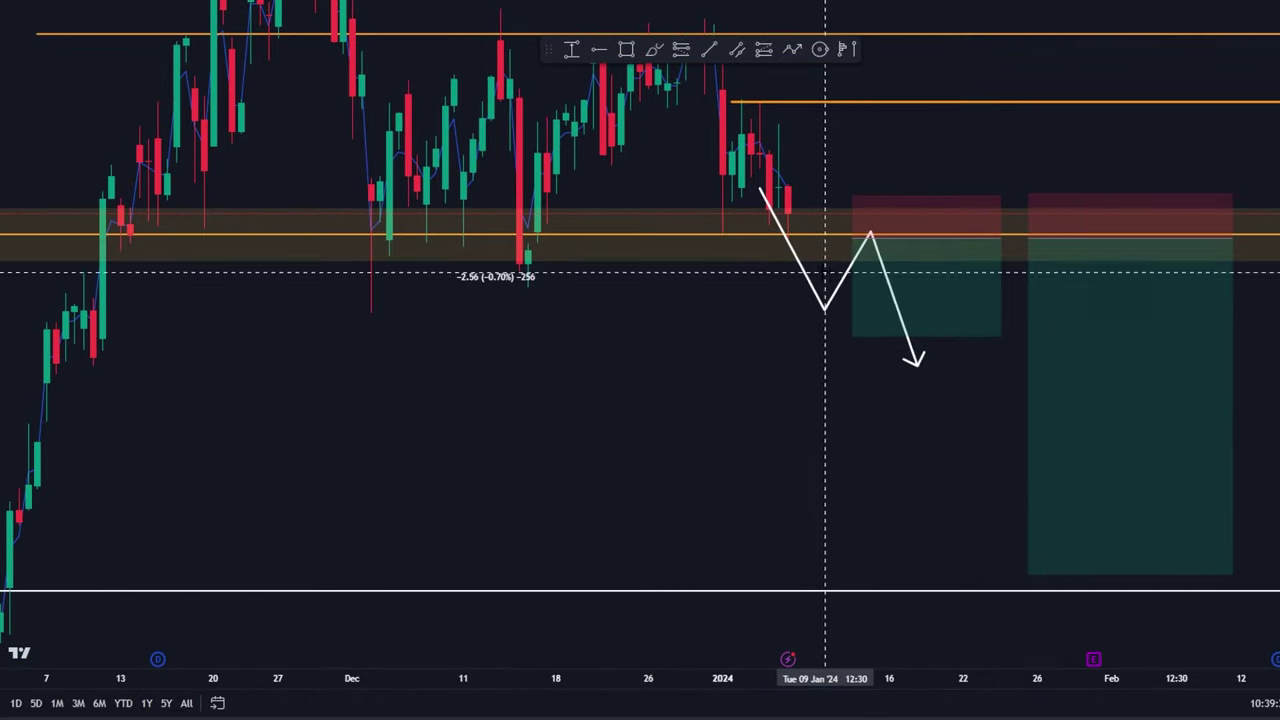
{"action": "left_click_drag", "start_coordinate": [971, 286], "coordinate": [907, 297]}
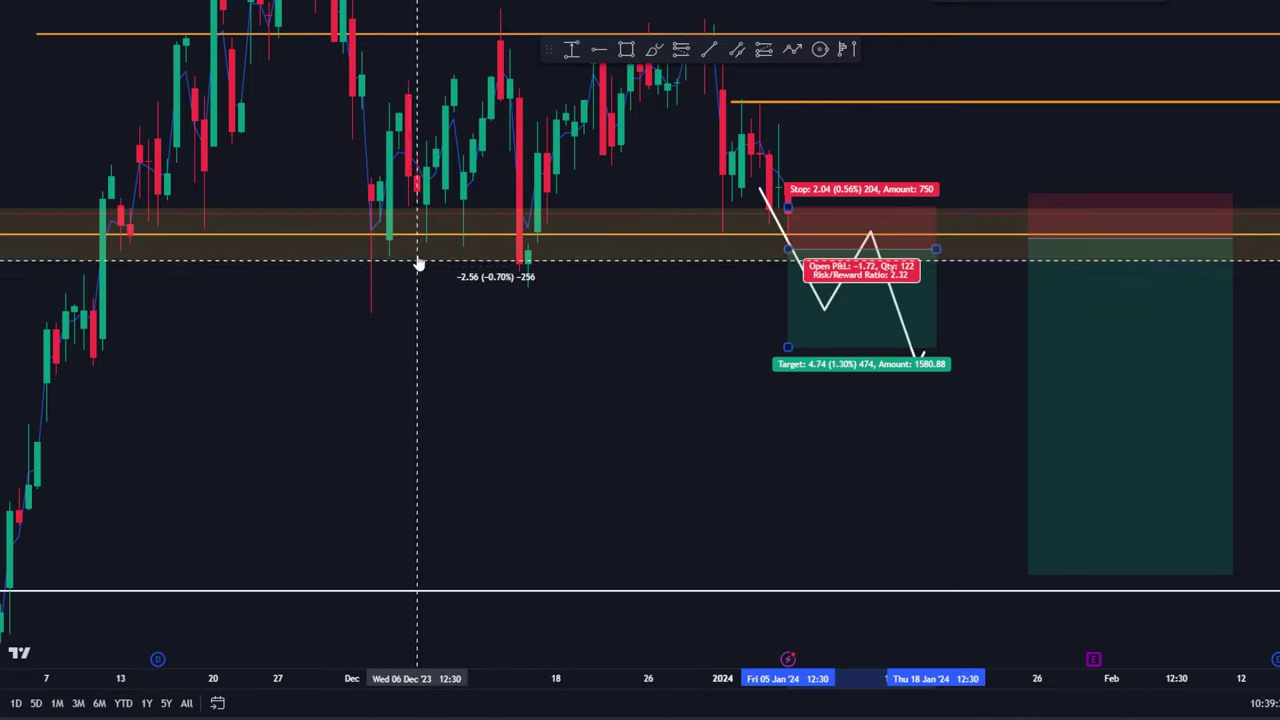
{"action": "left_click_drag", "start_coordinate": [925, 290], "coordinate": [998, 271]}
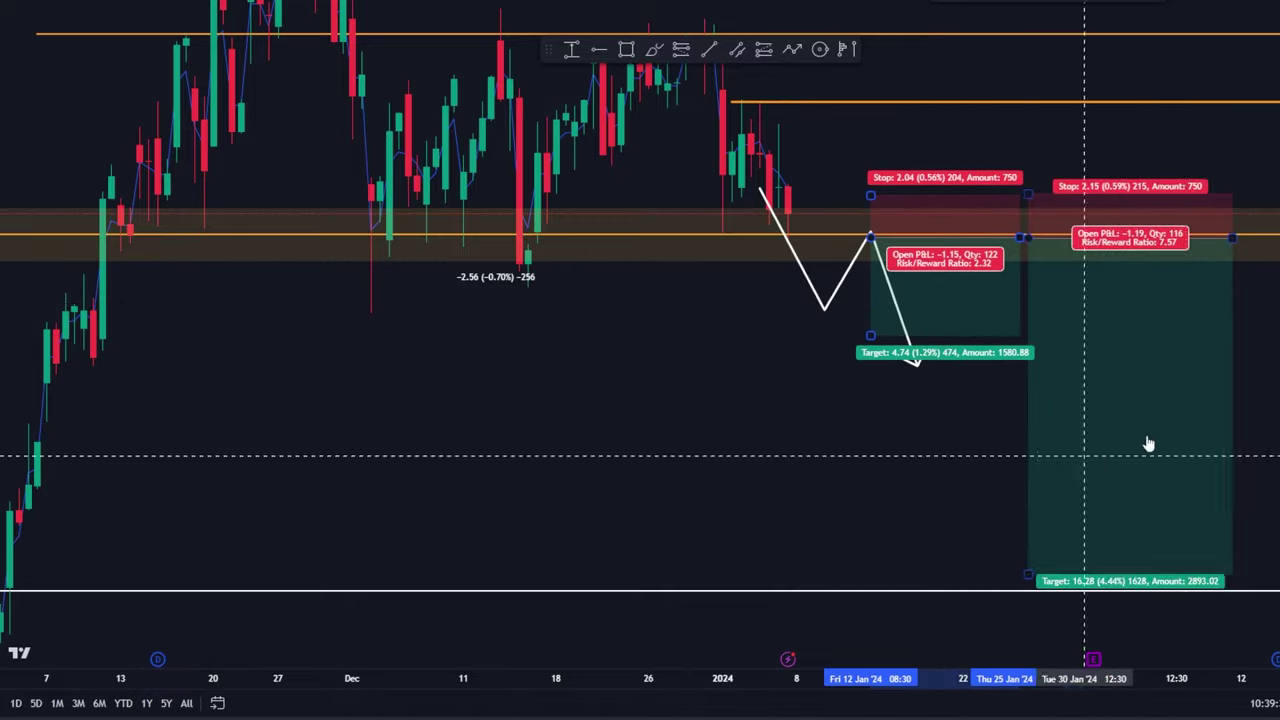
{"action": "left_click_drag", "start_coordinate": [952, 476], "coordinate": [903, 434]}
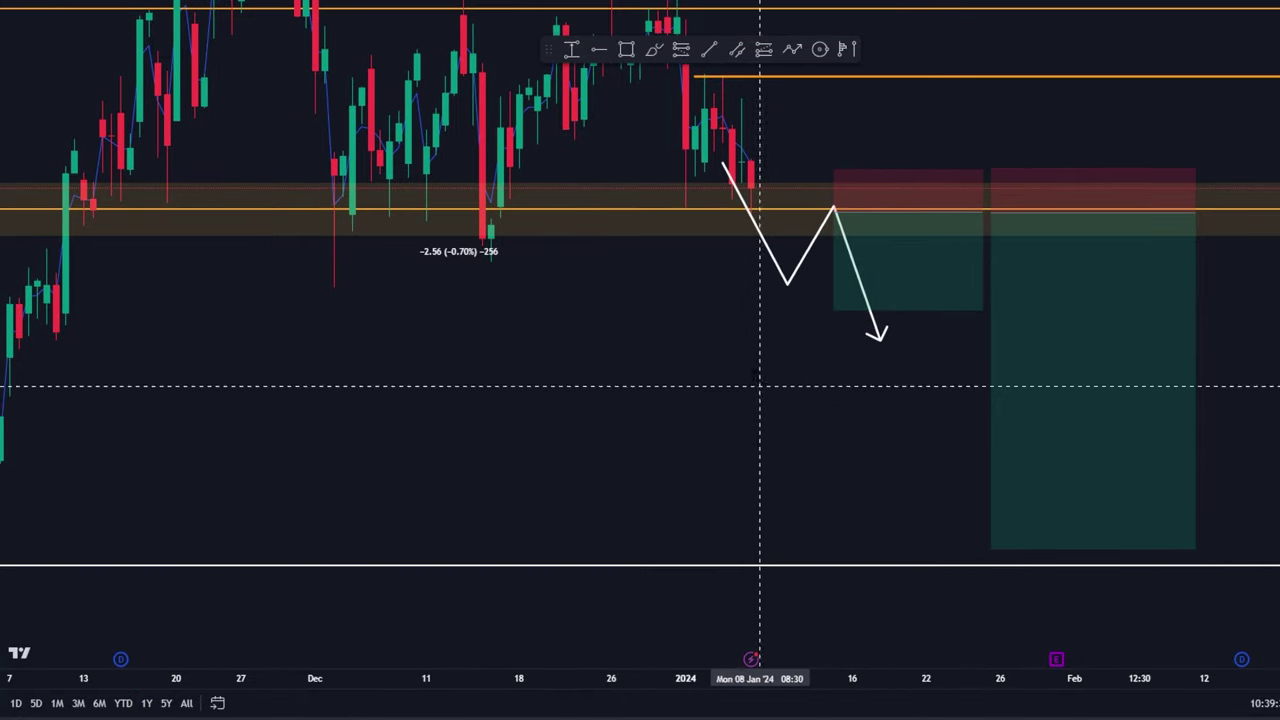
{"action": "left_click_drag", "start_coordinate": [751, 377], "coordinate": [785, 472]}
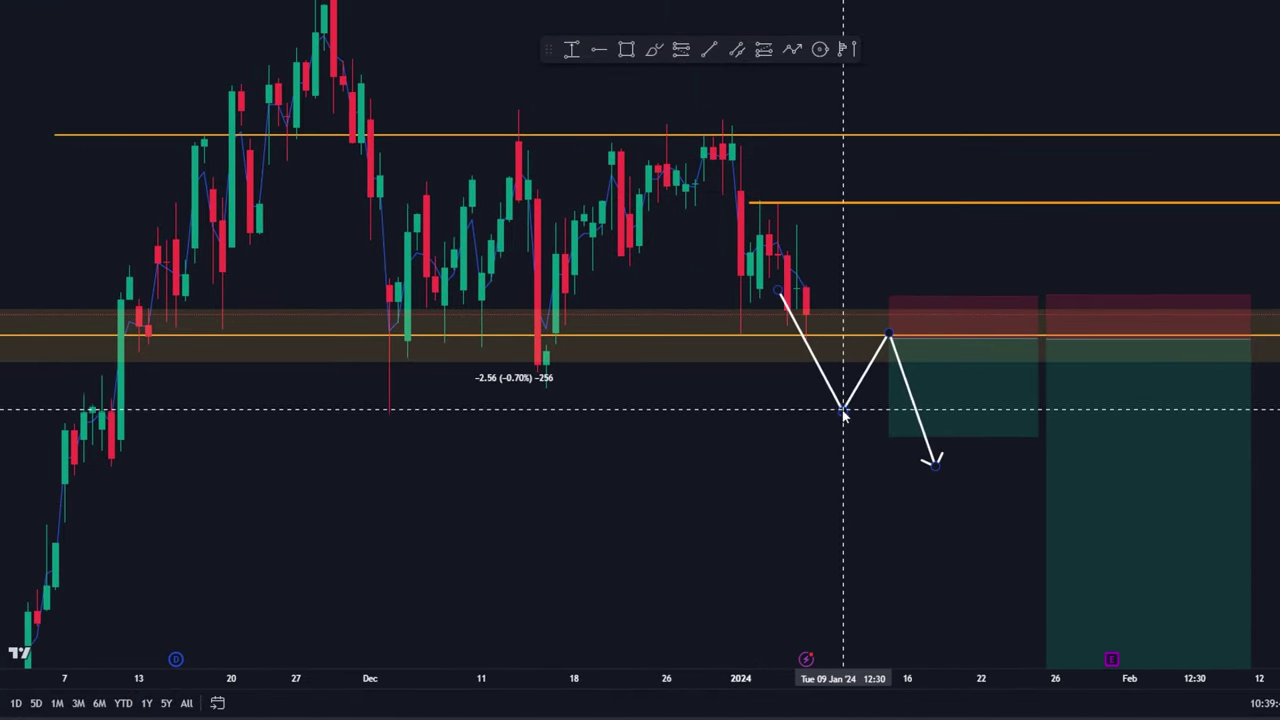
Remove the bearish path and place a long position inside the orange zone from 8 Jan, with a stop of about 1.54 and a target of about 7.70.
{"action": "key", "text": "ctrl+z"}
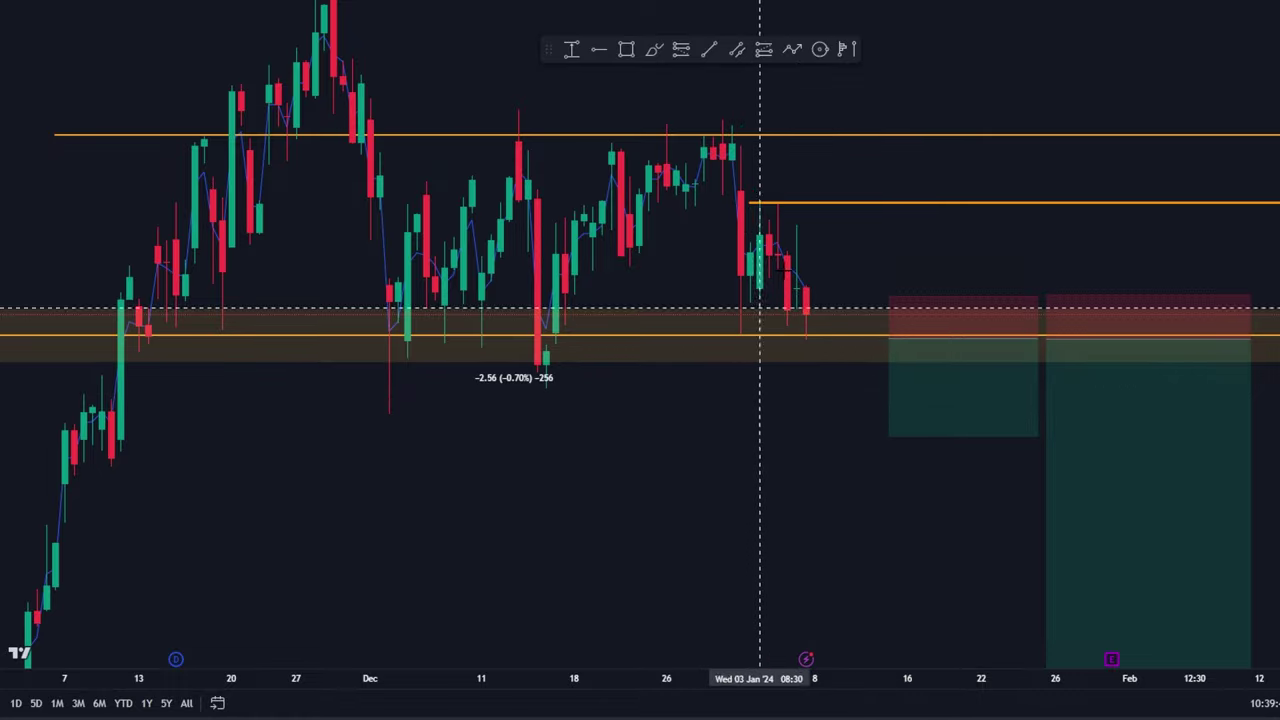
{"action": "left_click_drag", "start_coordinate": [785, 270], "coordinate": [717, 261]}
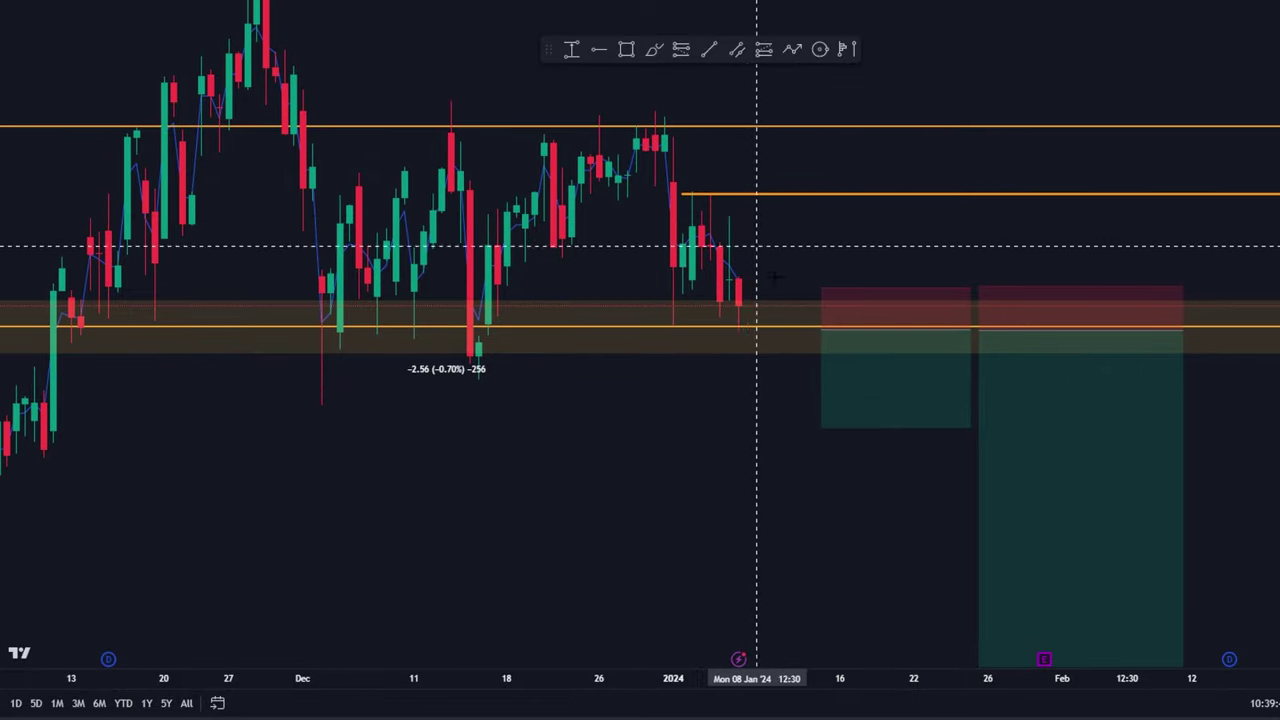
{"action": "left_click", "coordinate": [765, 51]}
{"action": "left_click", "coordinate": [747, 316]}
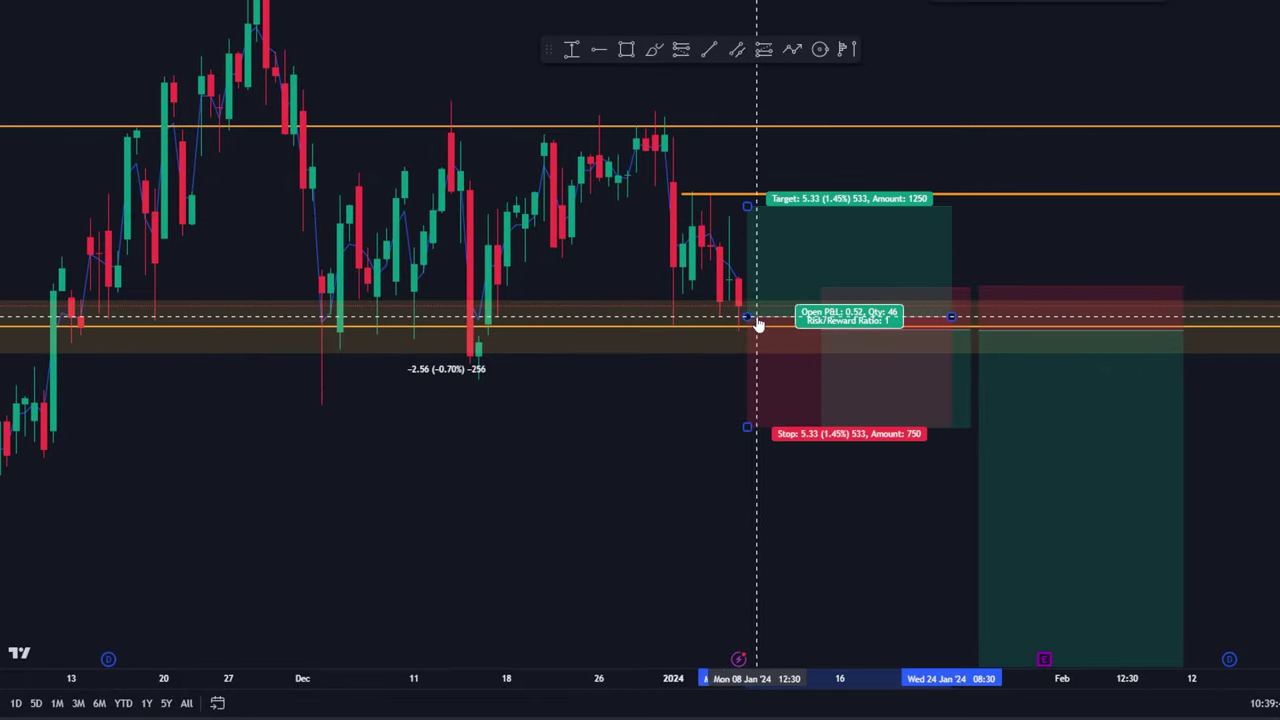
{"action": "left_click_drag", "start_coordinate": [747, 424], "coordinate": [731, 348]}
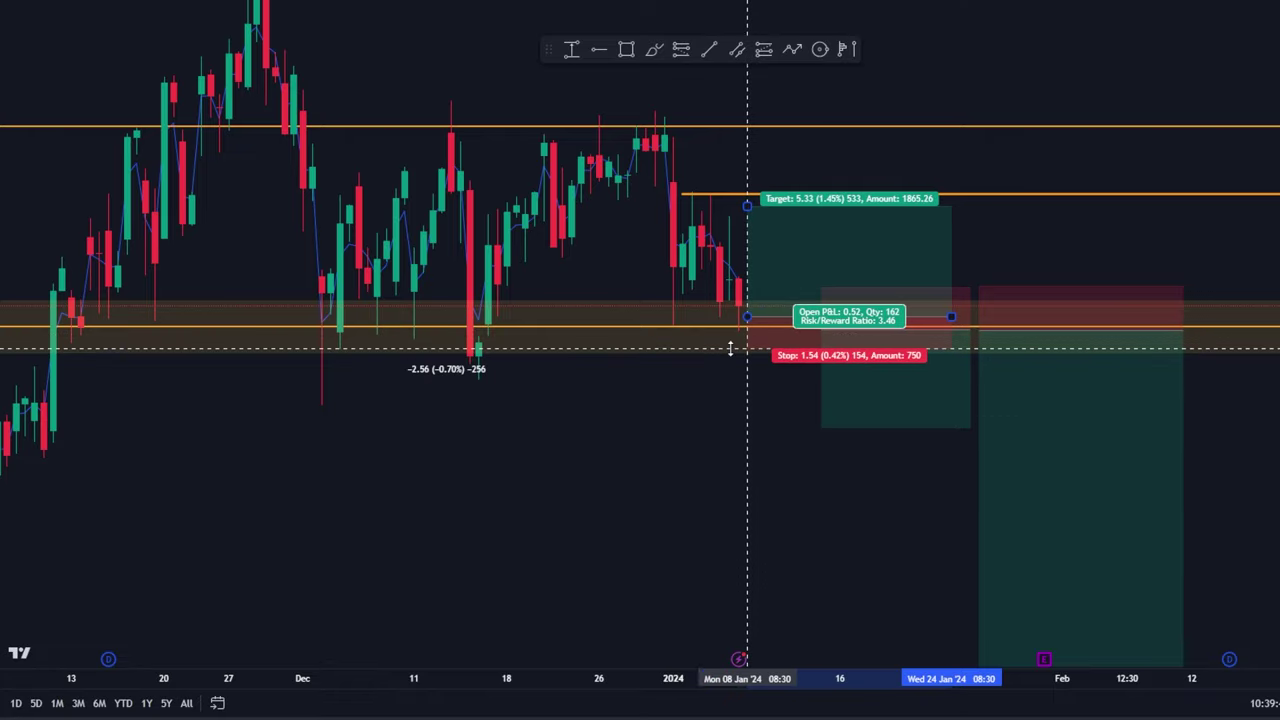
{"action": "left_click_drag", "start_coordinate": [748, 205], "coordinate": [748, 157]}
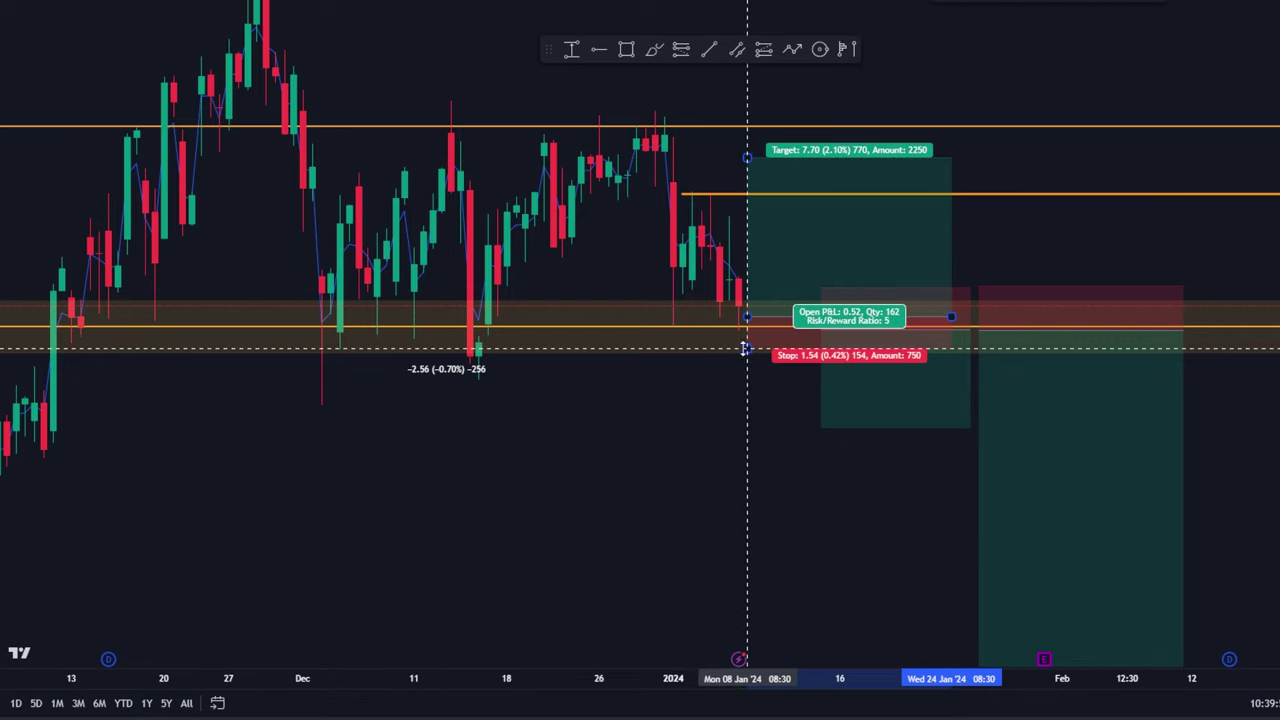
Delete both short positions and widen the long position's stop to about 2.60, below the orange zone.
{"action": "left_click", "coordinate": [882, 400]}
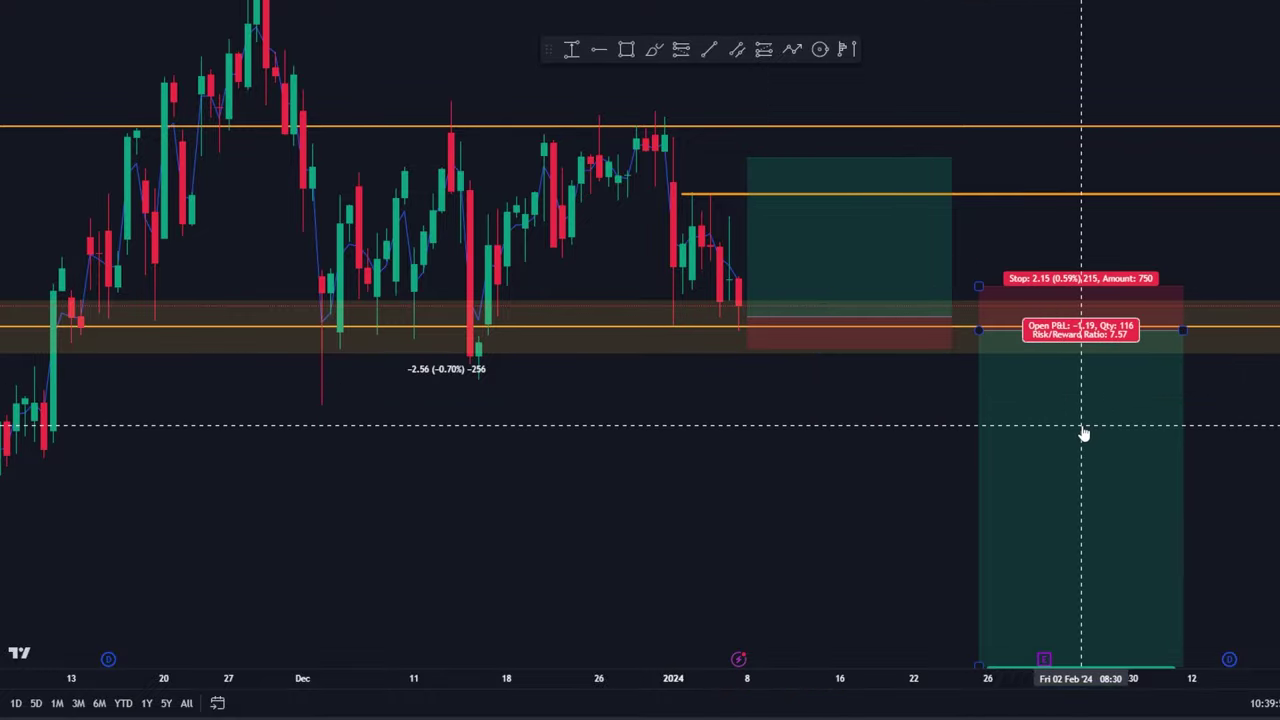
{"action": "key", "text": "Delete"}
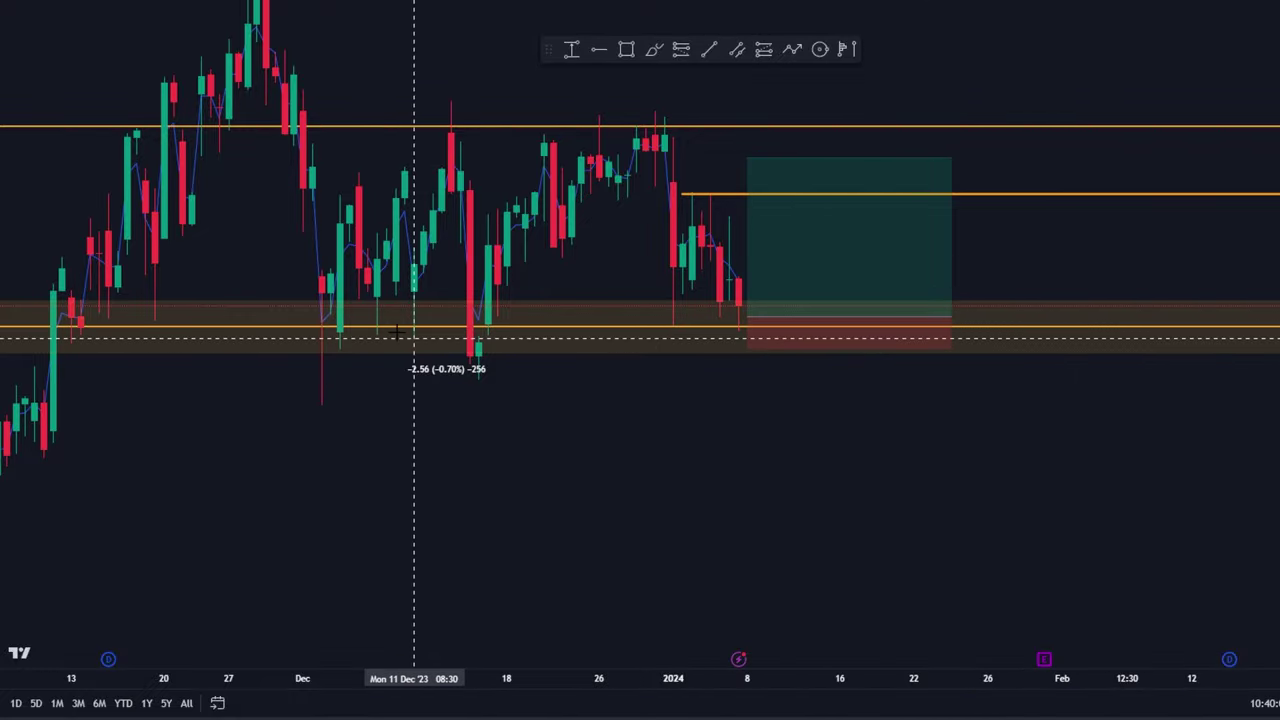
{"action": "scroll", "coordinate": [346, 314], "scroll_direction": "up", "scroll_amount": 3}
{"action": "scroll", "coordinate": [340, 310], "scroll_direction": "left", "scroll_amount": 3}
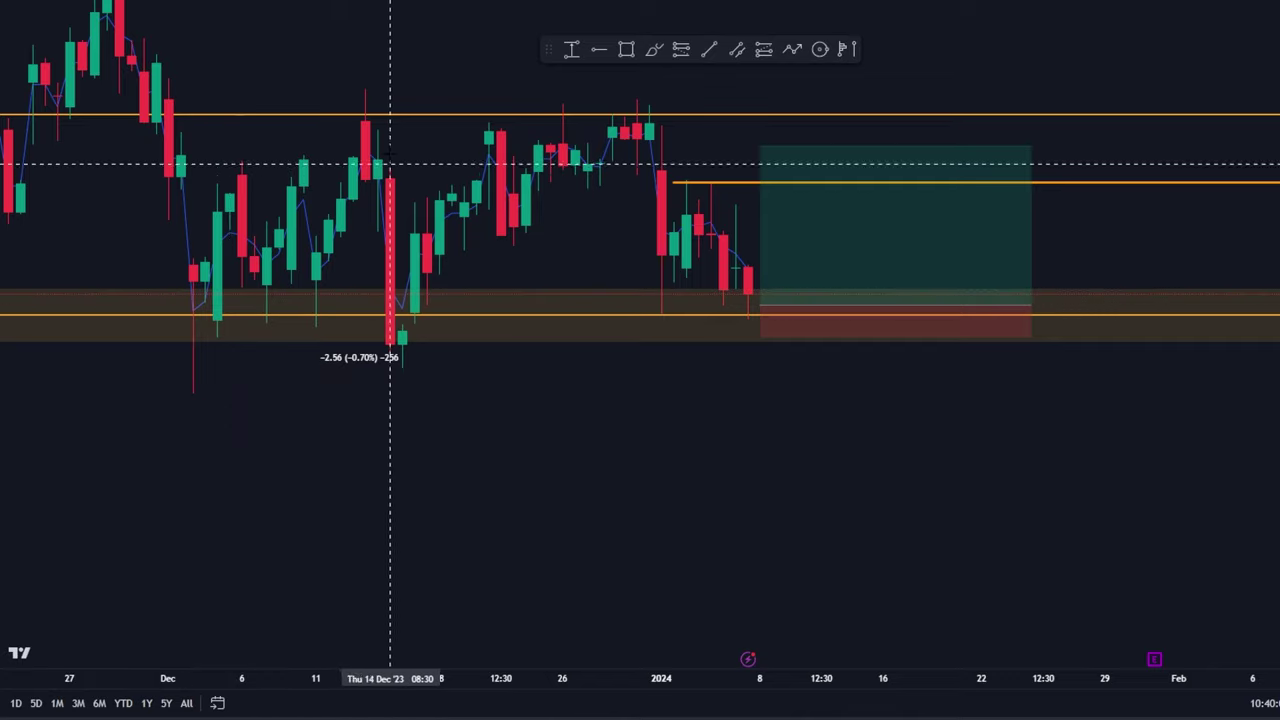
{"action": "left_click_drag", "start_coordinate": [760, 338], "coordinate": [758, 360]}
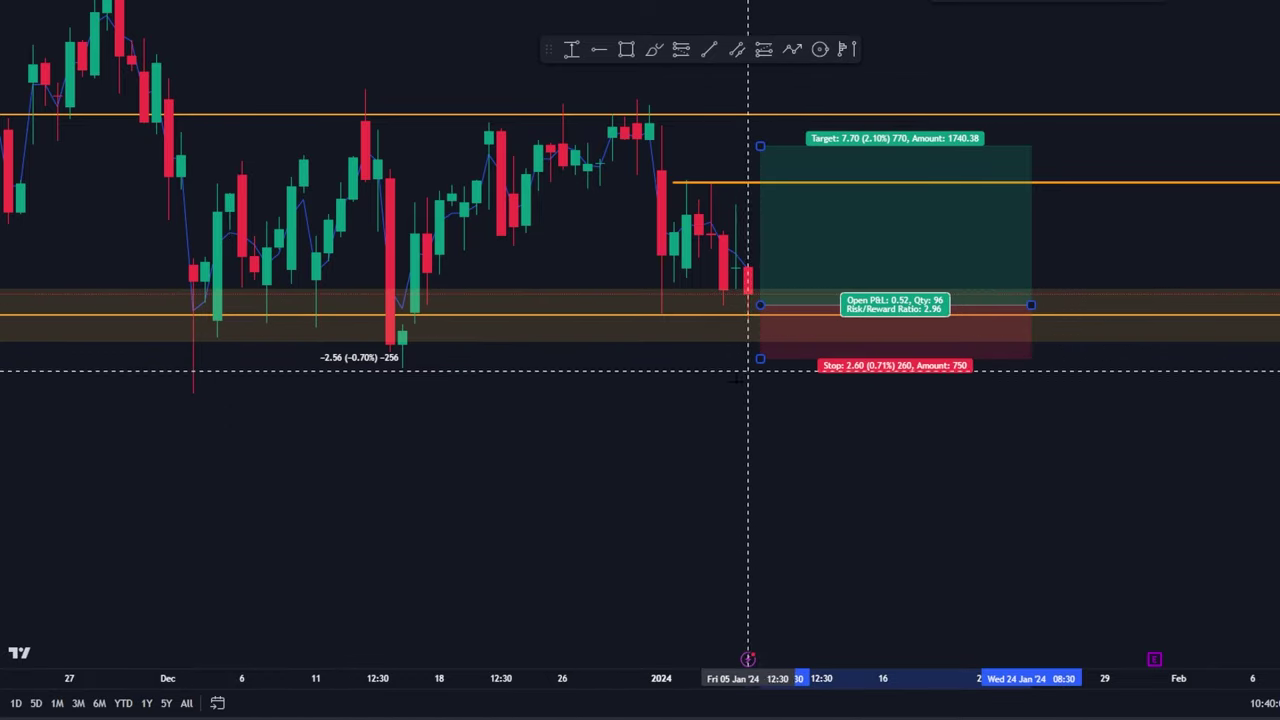
{"action": "left_click", "coordinate": [723, 411]}
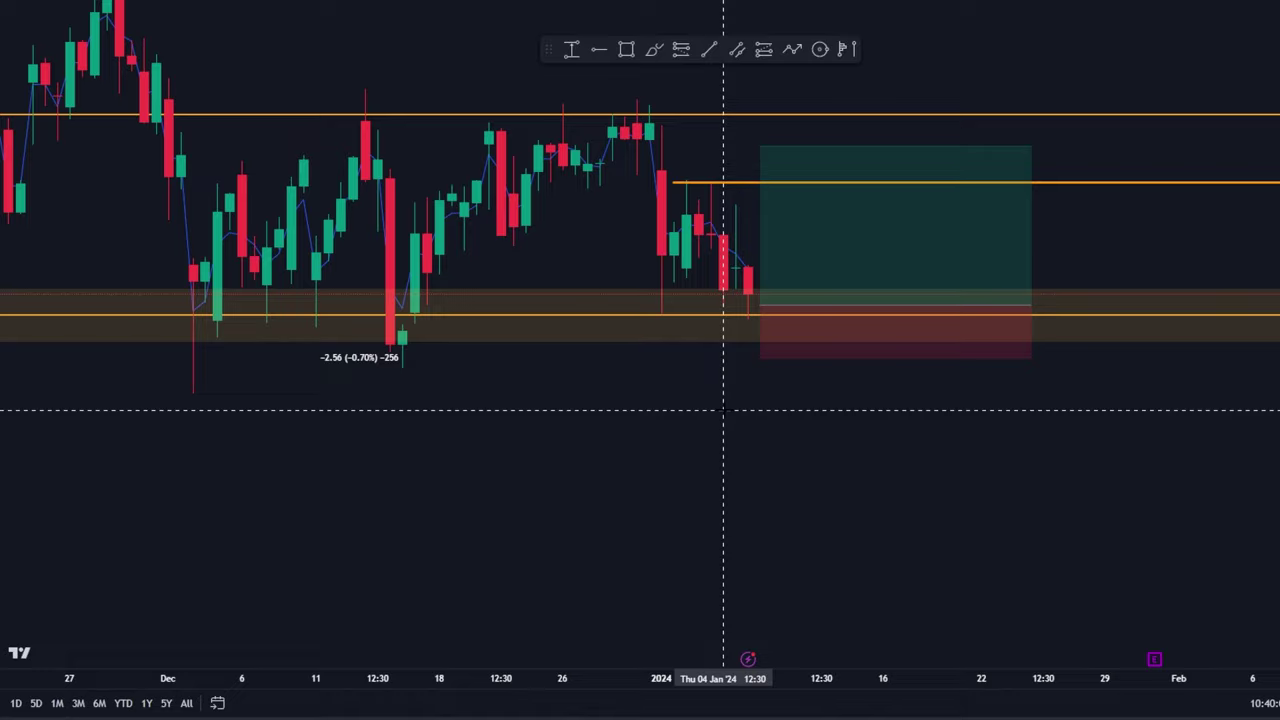
Draw a zigzag path tracing the swings between the orange support zone and upper orange line from early December to about 11 Jan.
{"action": "left_click", "coordinate": [791, 50]}
{"action": "left_click", "coordinate": [168, 132]}
{"action": "left_click", "coordinate": [242, 308]}
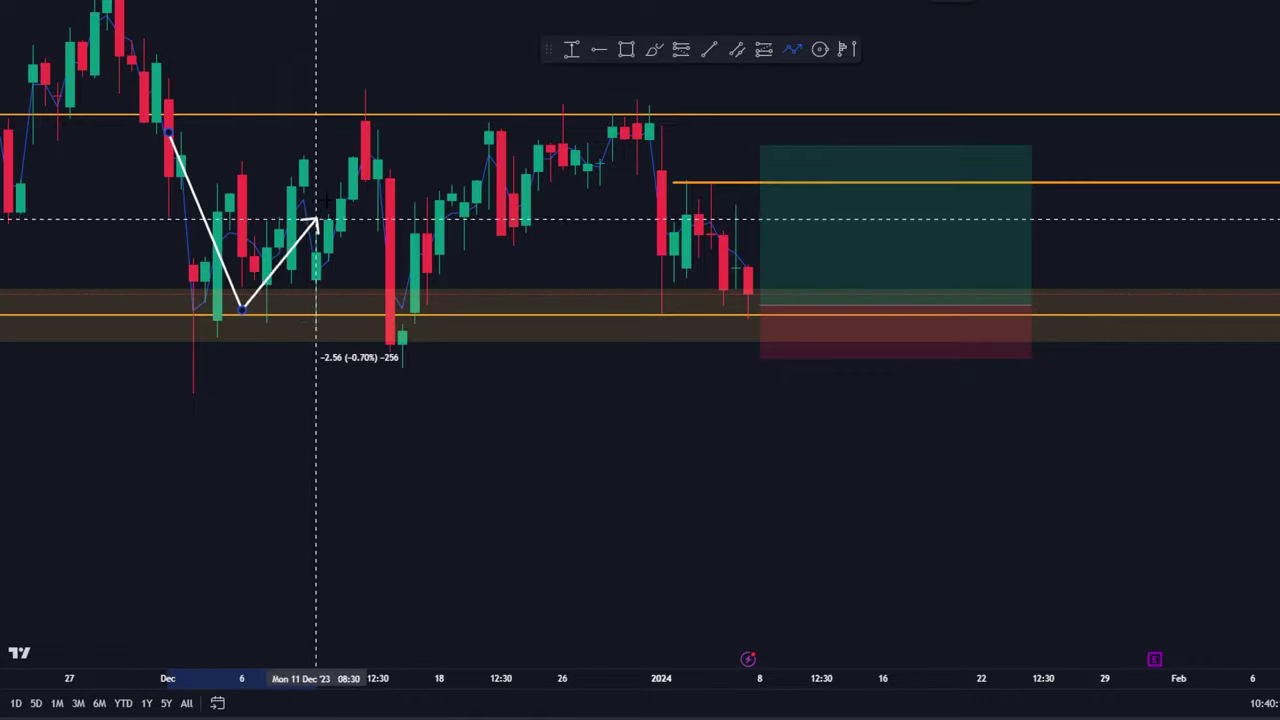
{"action": "left_click", "coordinate": [365, 115]}
{"action": "left_click", "coordinate": [415, 320]}
{"action": "left_click", "coordinate": [550, 120]}
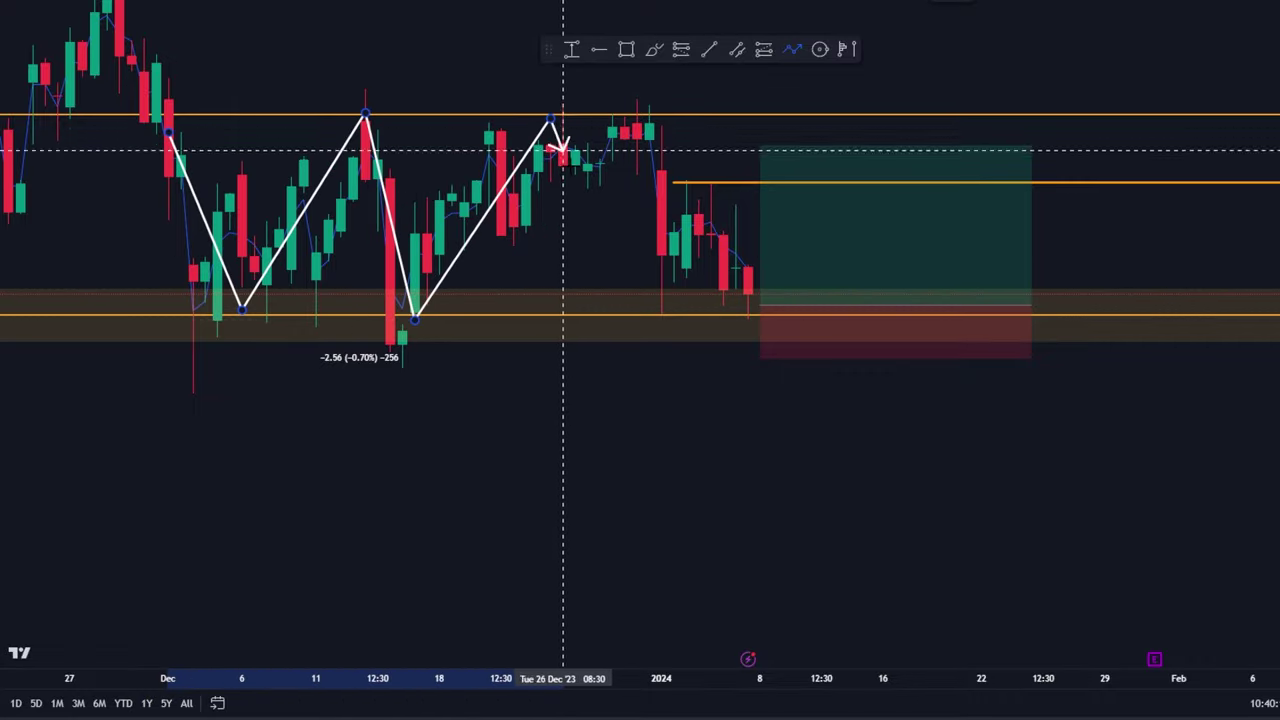
{"action": "left_click", "coordinate": [661, 307]}
{"action": "left_click", "coordinate": [748, 110]}
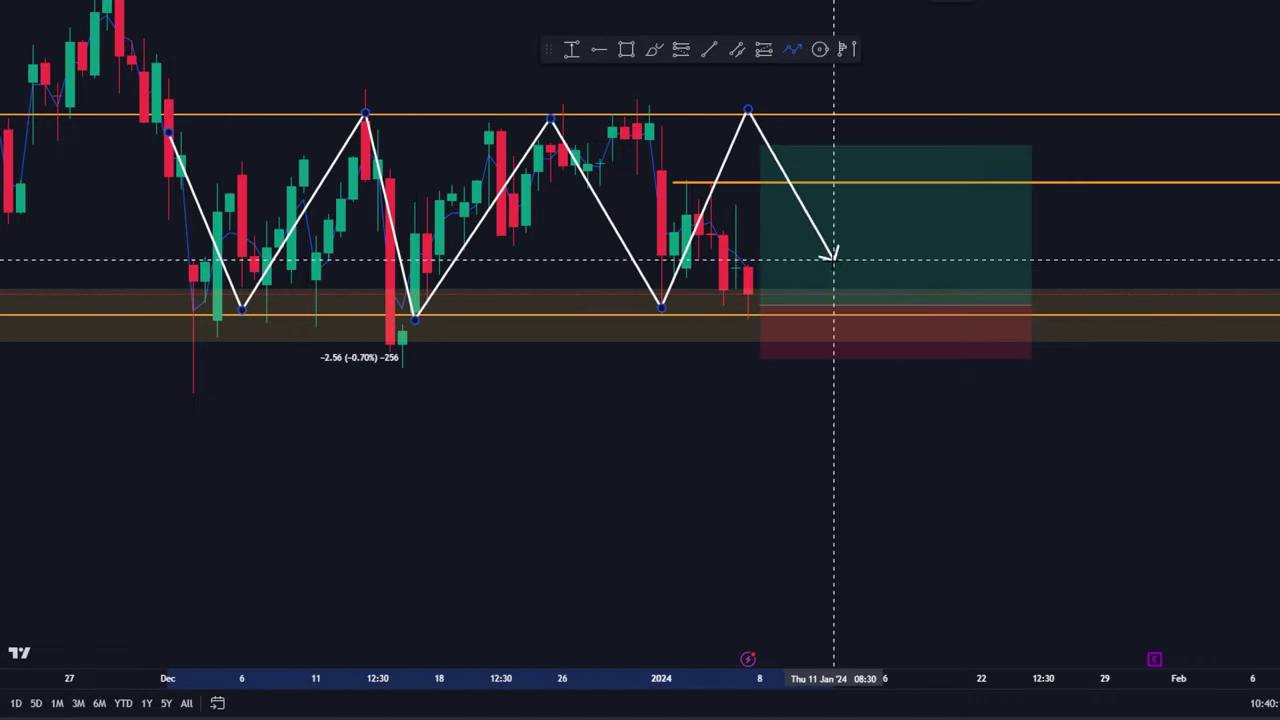
{"action": "double_click", "coordinate": [831, 289]}
Add a fixed range volume profile from 17 May '23 to 5 Jan '24 and inspect the volume around the channel and support zone.
{"action": "scroll", "coordinate": [620, 410], "scroll_direction": "down", "scroll_amount": 4}
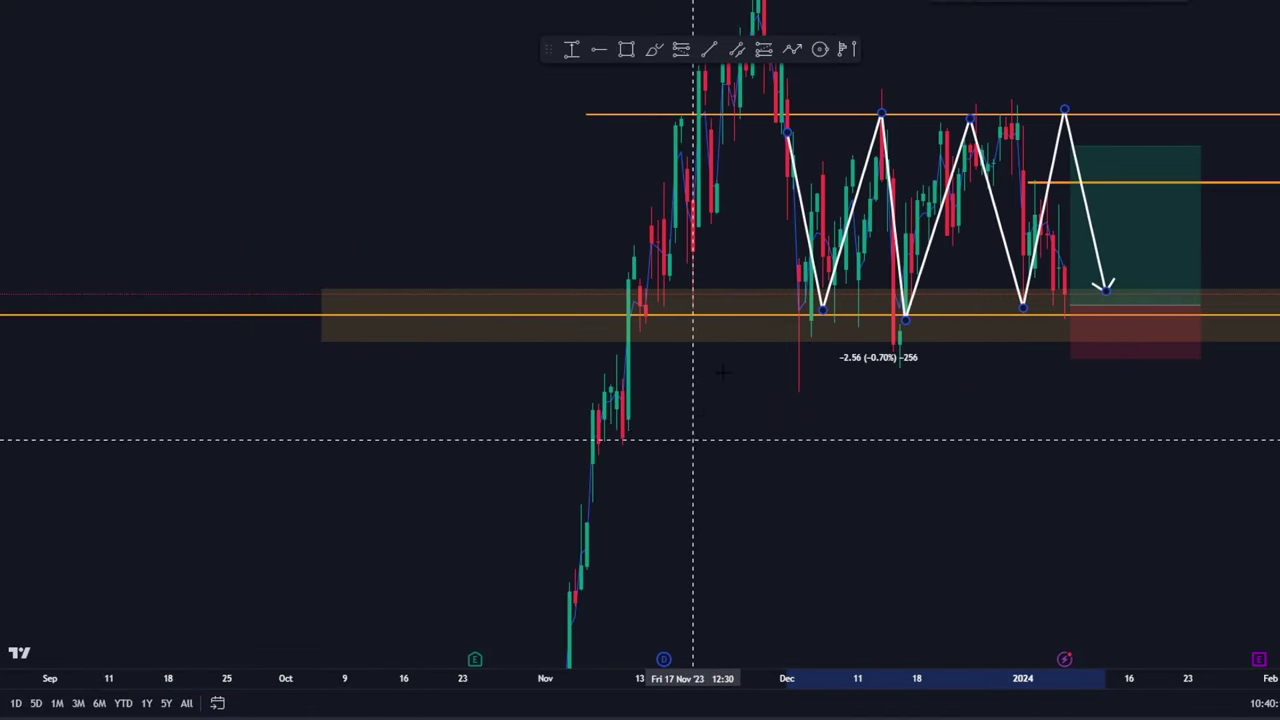
{"action": "scroll", "coordinate": [693, 440], "scroll_direction": "down", "scroll_amount": 5}
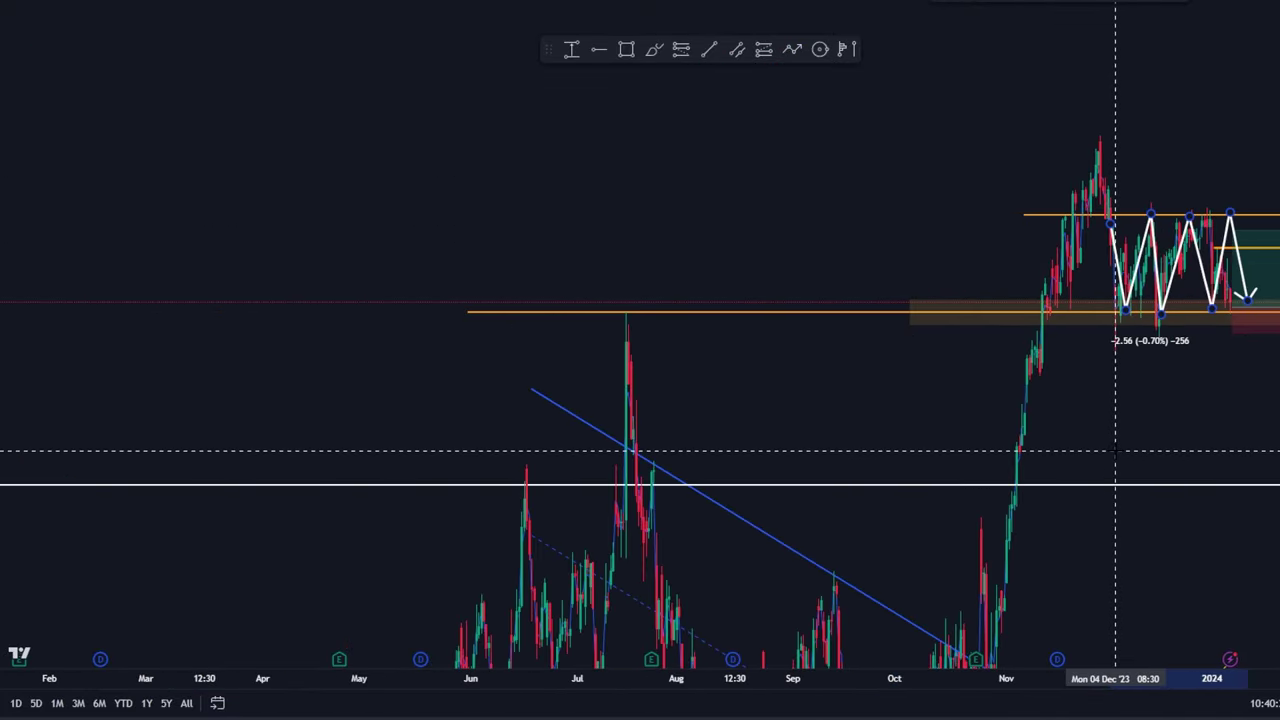
{"action": "left_click_drag", "start_coordinate": [1115, 452], "coordinate": [1052, 279]}
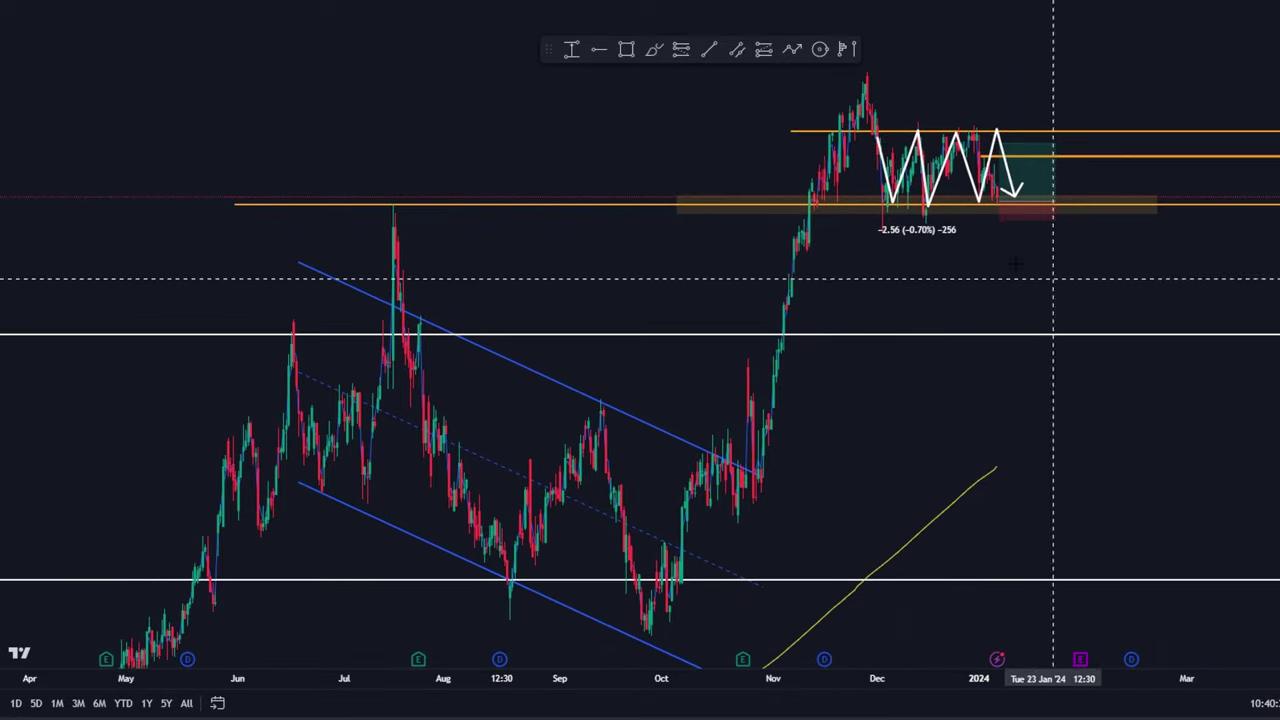
{"action": "left_click", "coordinate": [843, 49]}
{"action": "left_click", "coordinate": [997, 143]}
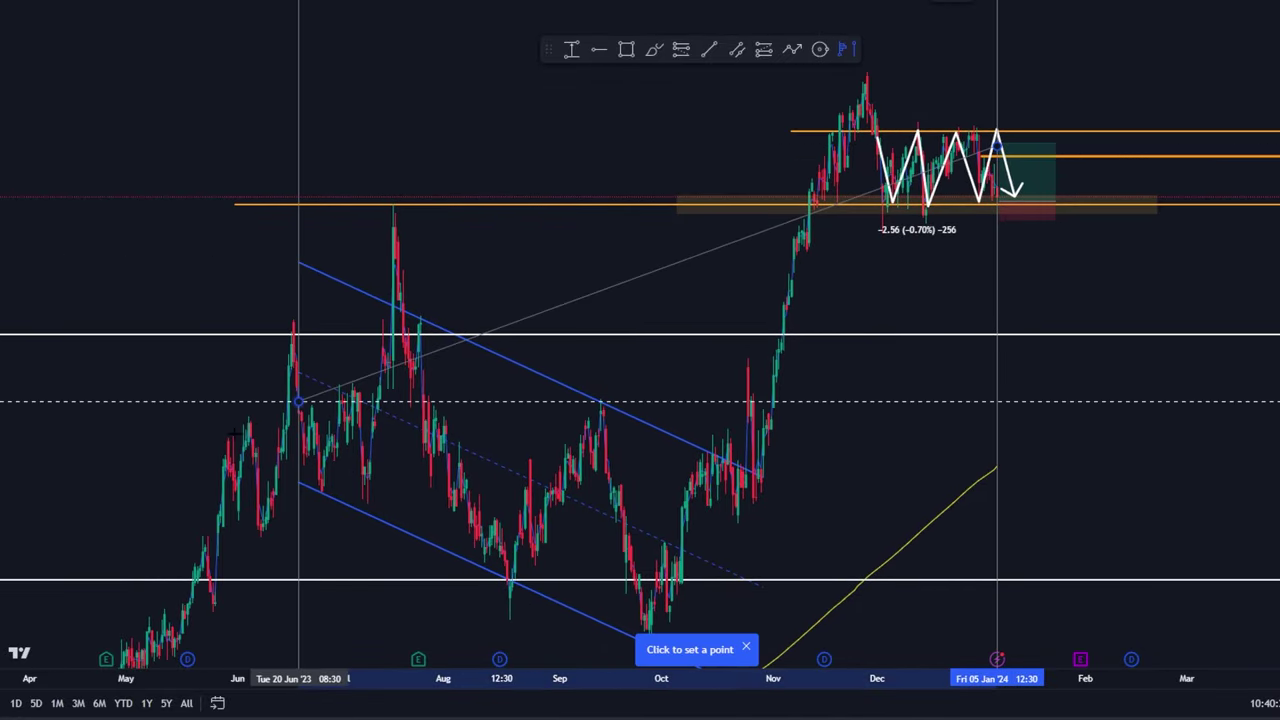
{"action": "left_click", "coordinate": [190, 523]}
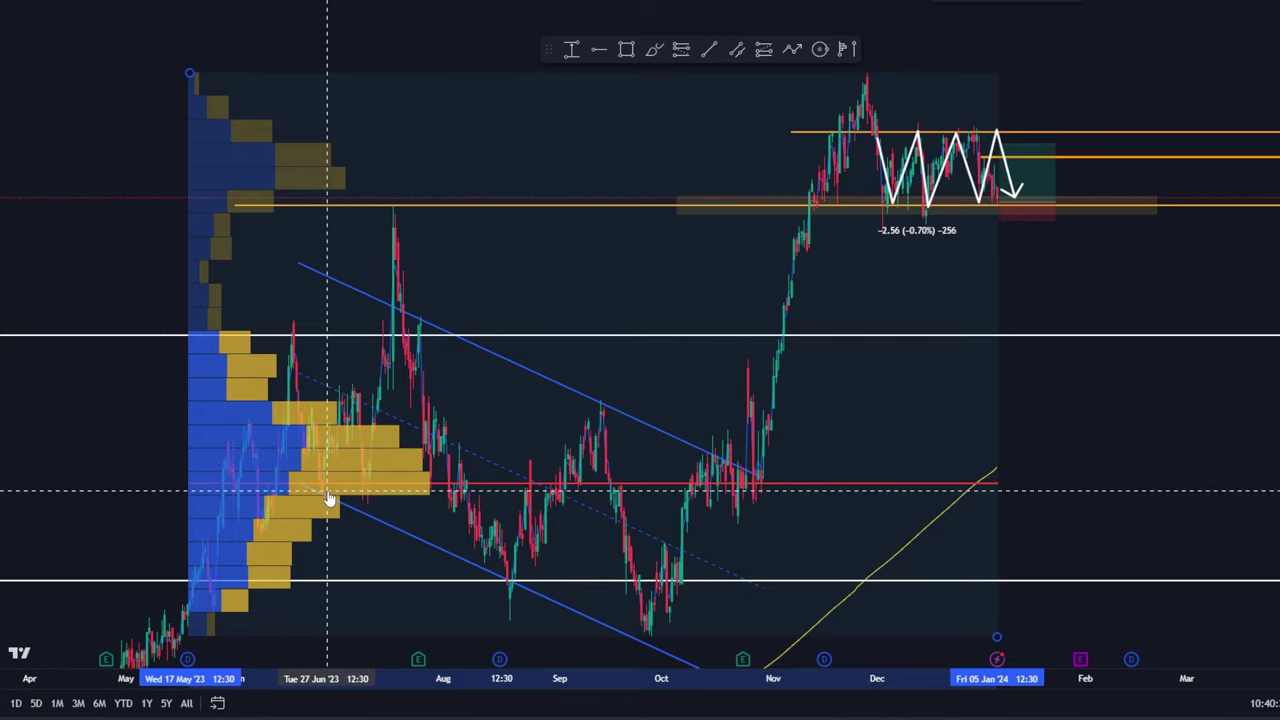
{"action": "left_click_drag", "start_coordinate": [454, 480], "coordinate": [766, 363]}
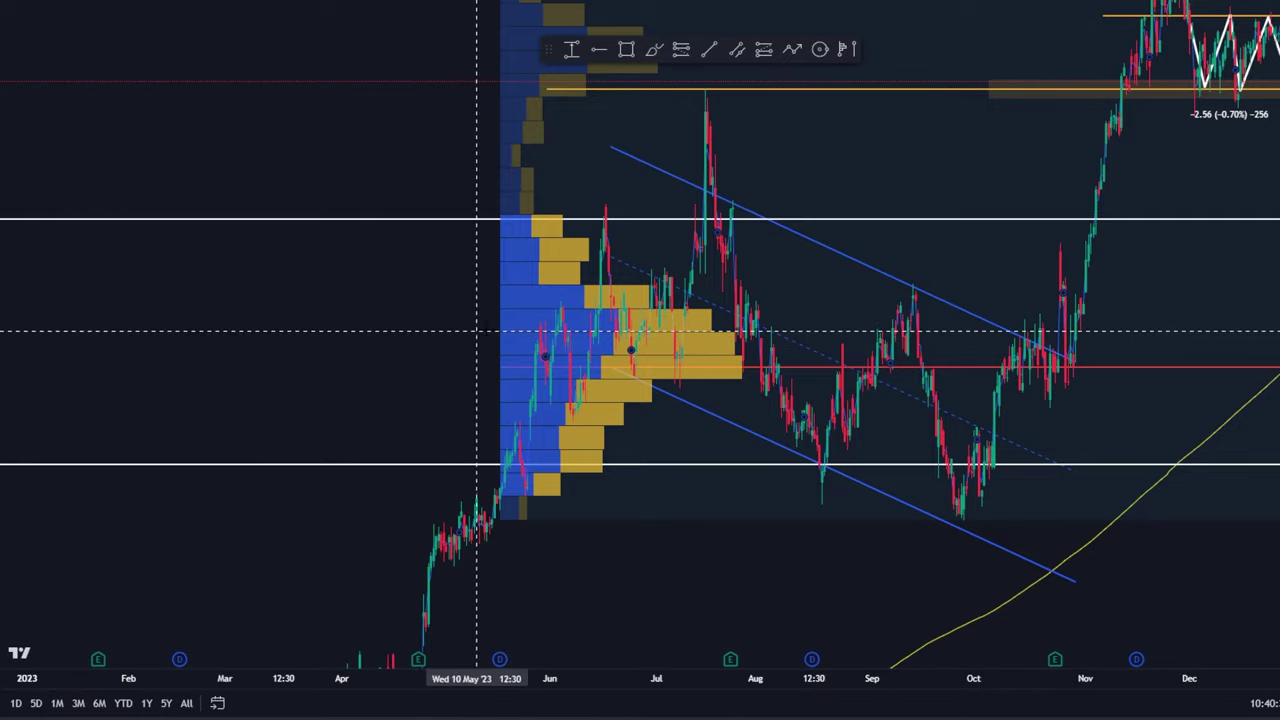
{"action": "left_click_drag", "start_coordinate": [1234, 300], "coordinate": [980, 331]}
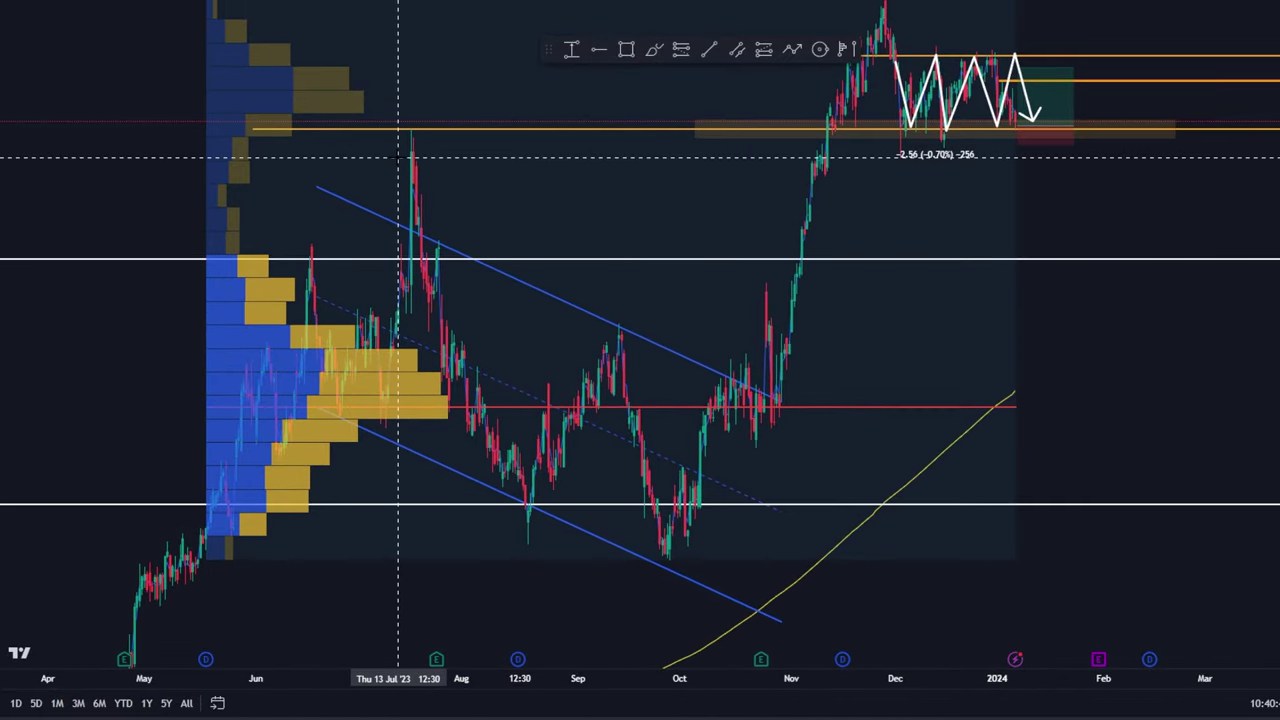